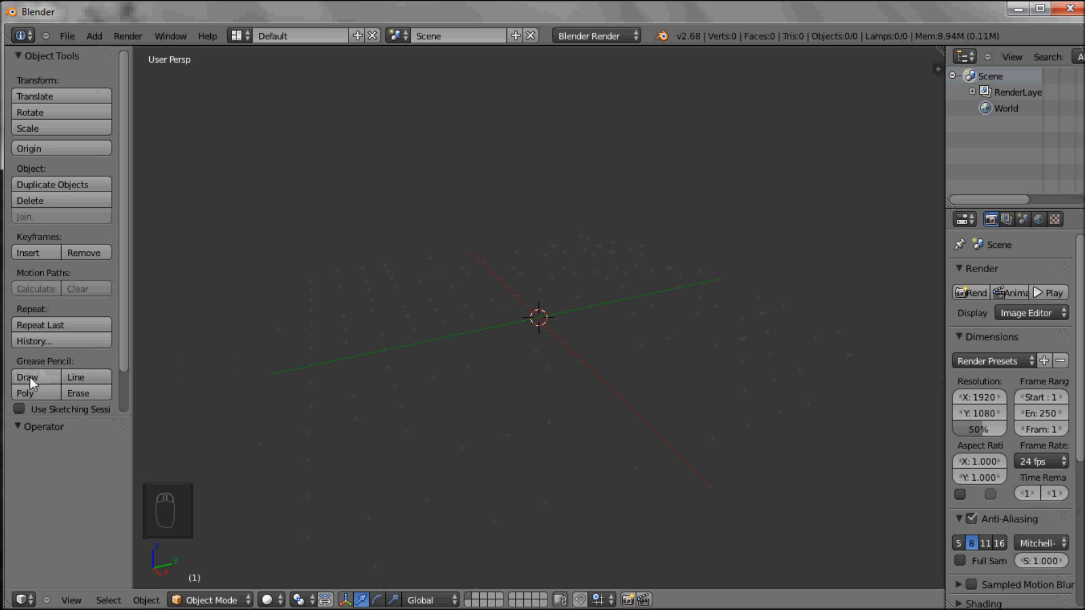
{"action": "left_click", "coordinate": [29, 378]}
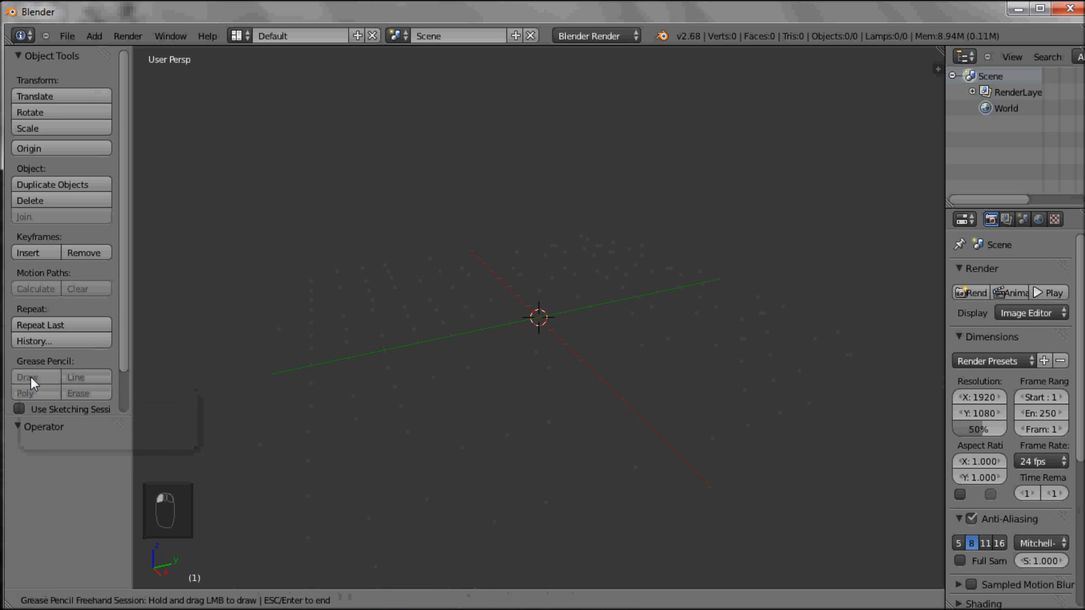
{"action": "mouse_move", "coordinate": [585, 275]}
{"action": "left_mouse_down"}
{"action": "mouse_move", "coordinate": [399, 278]}
{"action": "mouse_move", "coordinate": [585, 399]}
{"action": "left_mouse_up"}
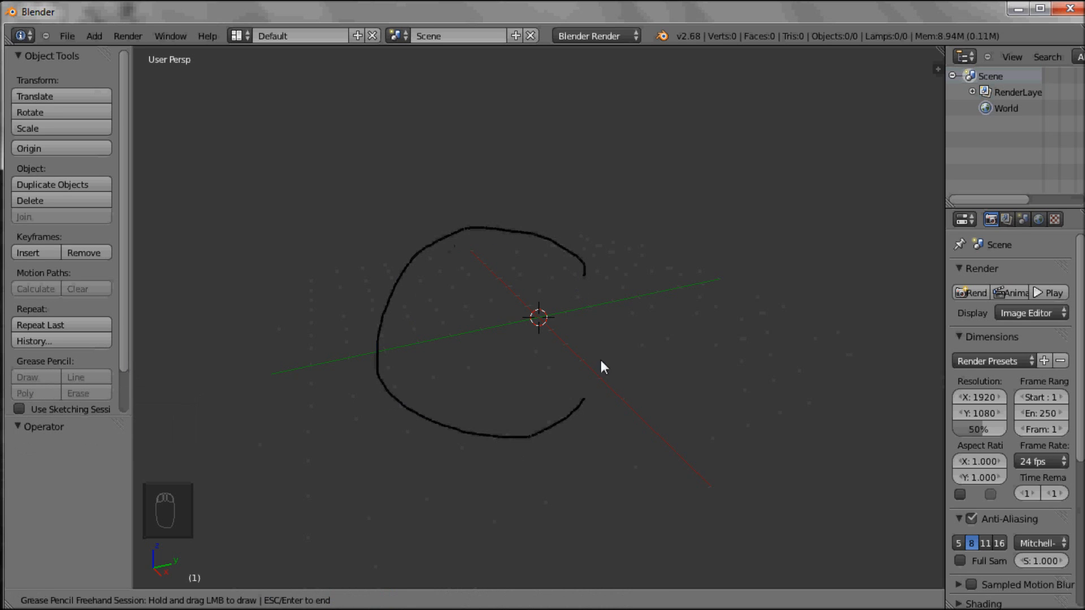
{"action": "left_click_drag", "start_coordinate": [598, 273], "coordinate": [589, 272]}
{"action": "key", "text": "Escape"}
{"action": "mouse_move", "coordinate": [670, 308]}
{"action": "middle_mouse_down"}
{"action": "mouse_move", "coordinate": [625, 331]}
{"action": "mouse_move", "coordinate": [472, 318]}
{"action": "mouse_move", "coordinate": [592, 328]}
{"action": "mouse_move", "coordinate": [727, 307]}
{"action": "mouse_move", "coordinate": [674, 405]}
{"action": "middle_mouse_up"}
{"action": "mouse_move", "coordinate": [546, 359]}
{"action": "middle_mouse_down"}
{"action": "mouse_move", "coordinate": [545, 247]}
{"action": "mouse_move", "coordinate": [520, 295]}
{"action": "middle_mouse_up"}
{"action": "mouse_move", "coordinate": [572, 338]}
{"action": "middle_mouse_down"}
{"action": "mouse_move", "coordinate": [578, 272]}
{"action": "mouse_move", "coordinate": [558, 383]}
{"action": "mouse_move", "coordinate": [486, 391]}
{"action": "mouse_move", "coordinate": [596, 364]}
{"action": "middle_mouse_up"}
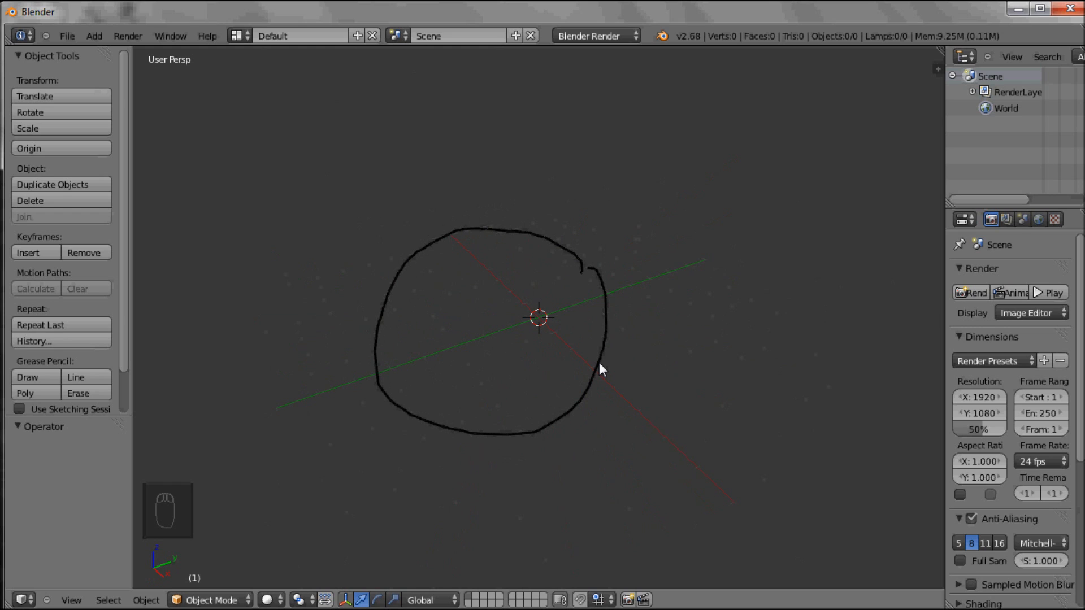
{"action": "key", "text": "ctrl+z"}
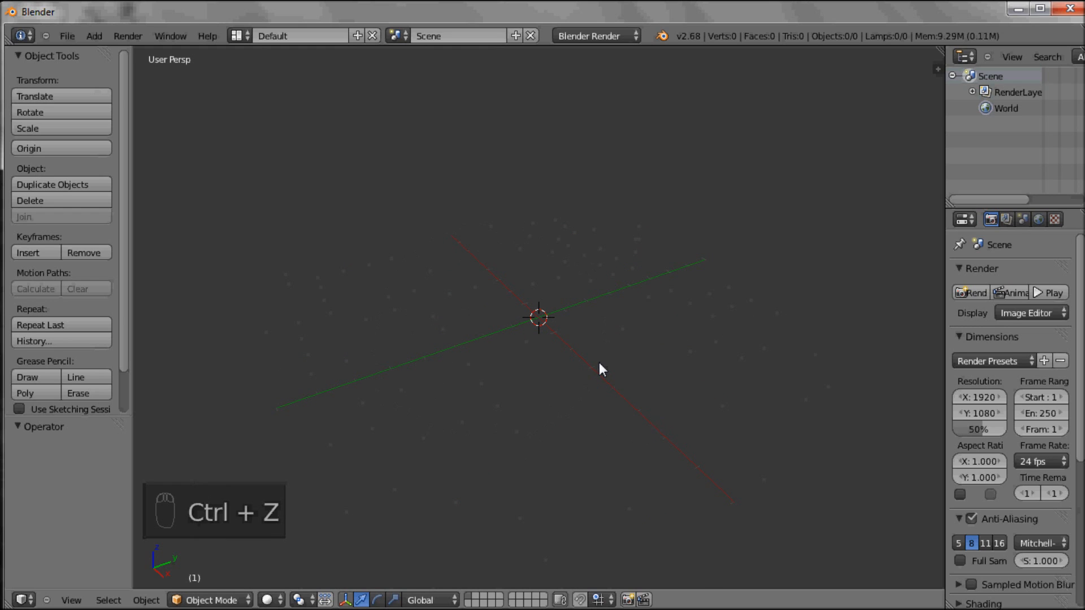
Switch to the top view and draw a closed five-pointed star outline around the origin as a freehand Grease Pencil stroke.
{"action": "left_click", "coordinate": [72, 601]}
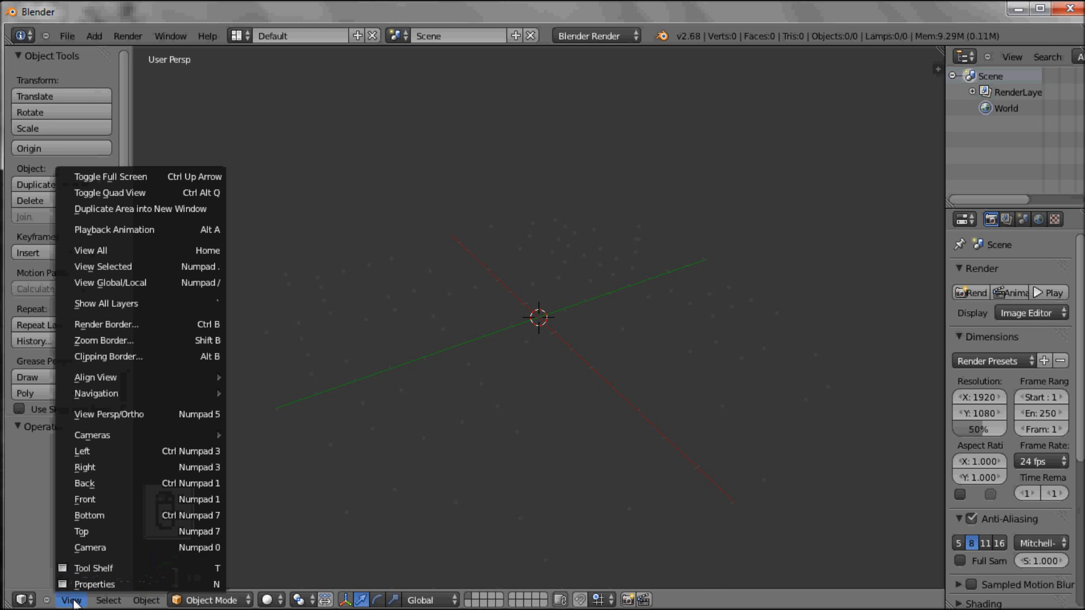
{"action": "left_click", "coordinate": [83, 533]}
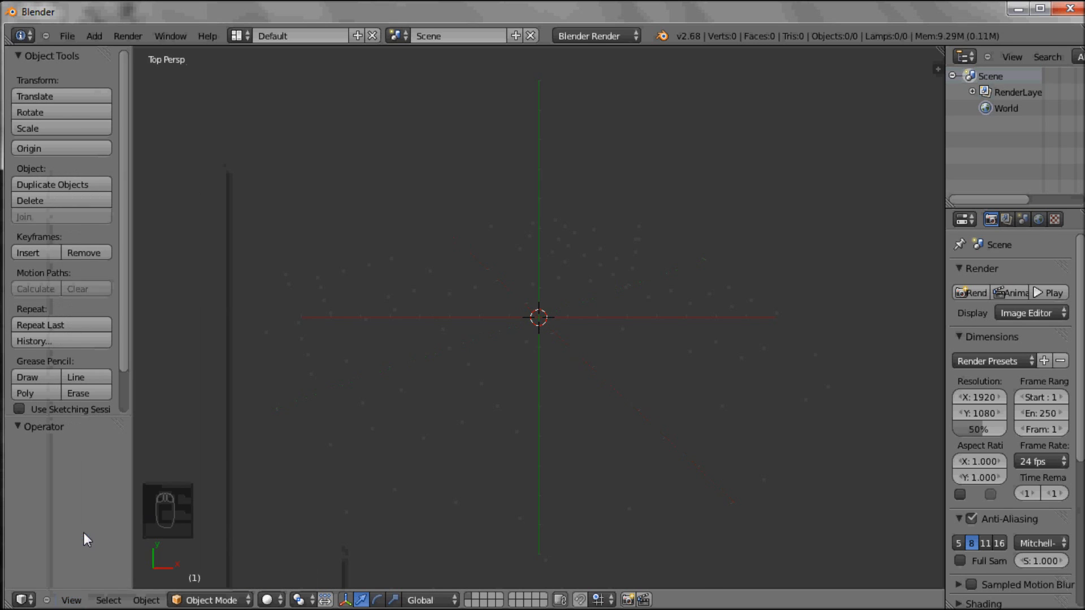
{"action": "left_click", "coordinate": [26, 378]}
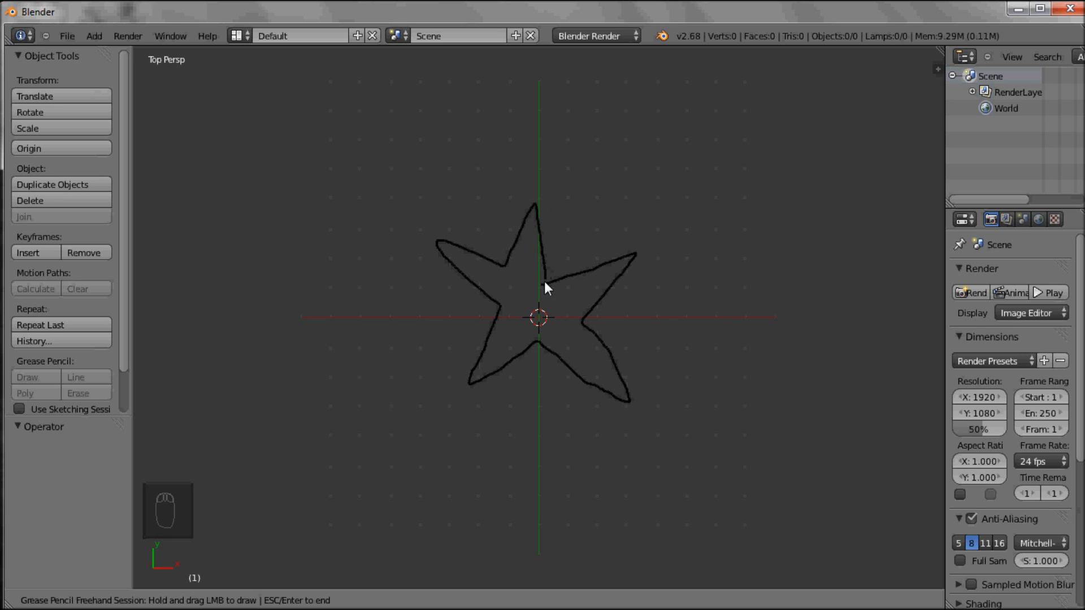
{"action": "key", "text": "Escape"}
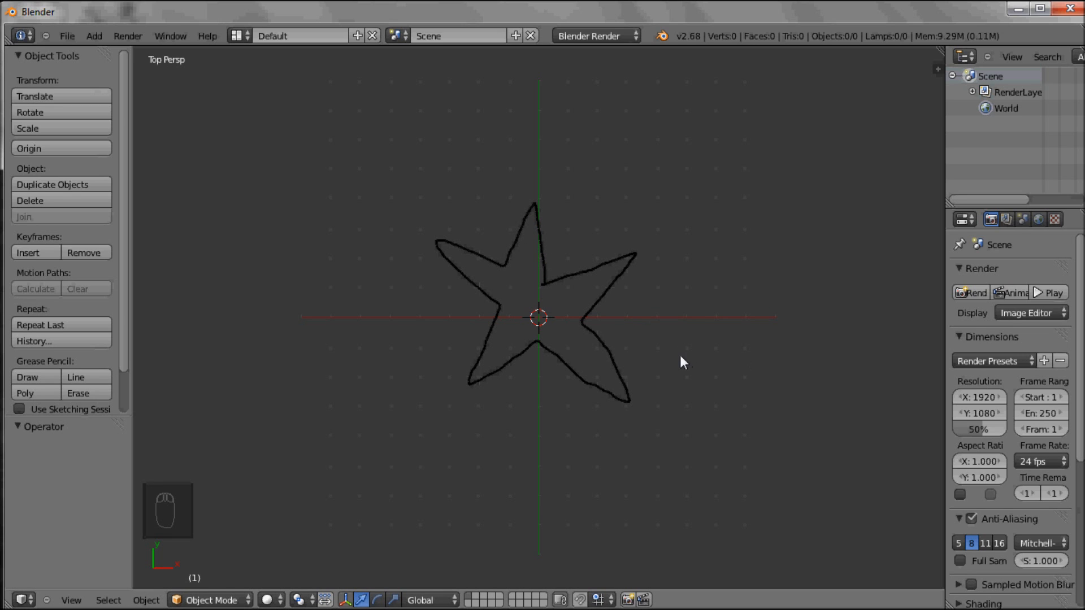
Convert the Grease Pencil star drawing into a curve object of type Path.
{"action": "key", "text": "n"}
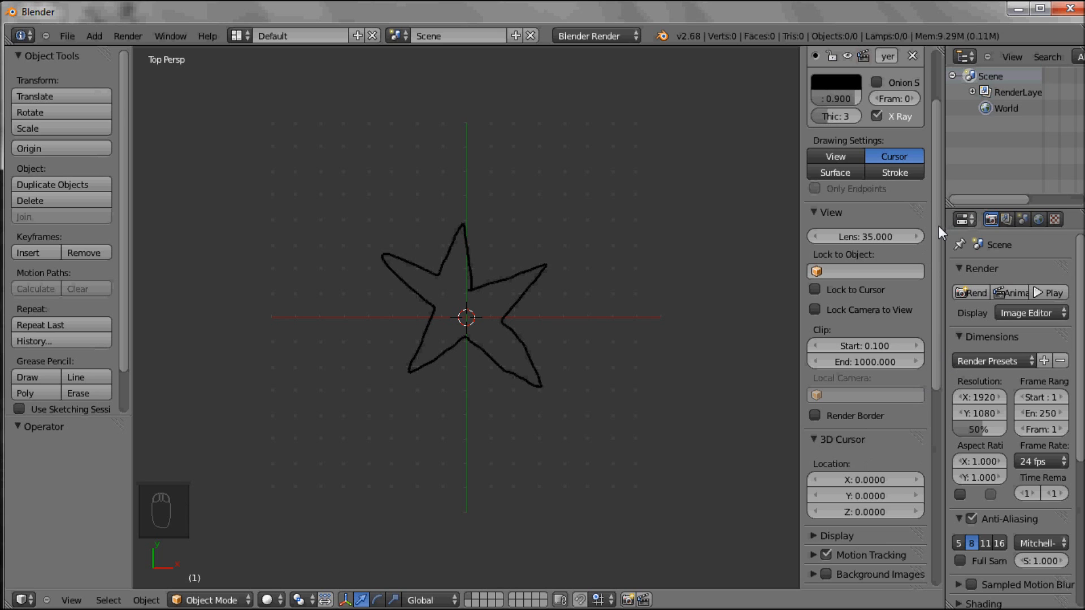
{"action": "left_click_drag", "start_coordinate": [938, 219], "coordinate": [939, 180]}
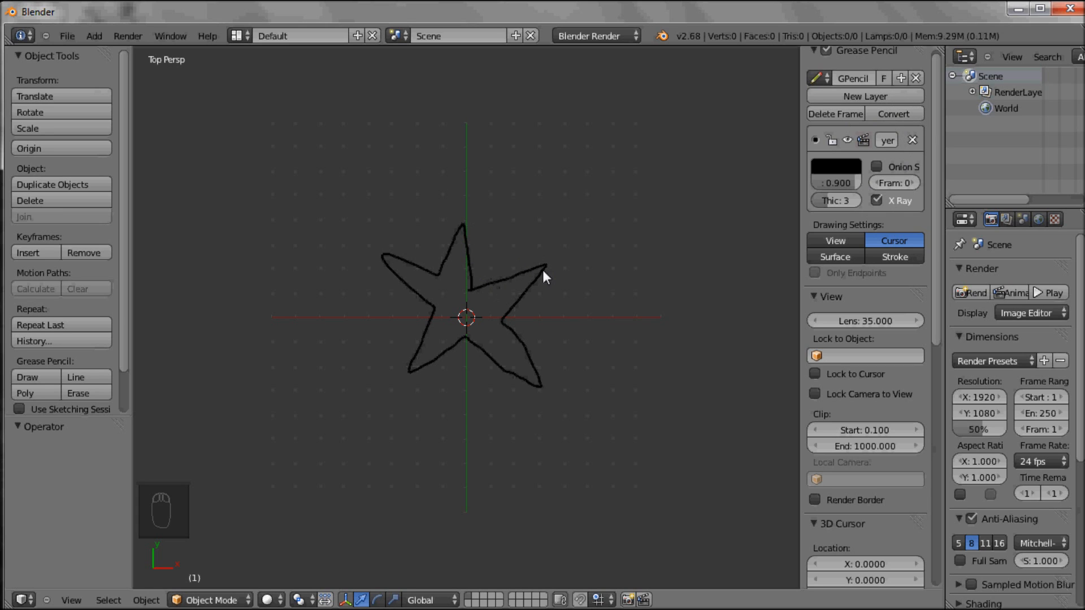
{"action": "left_click", "coordinate": [897, 115]}
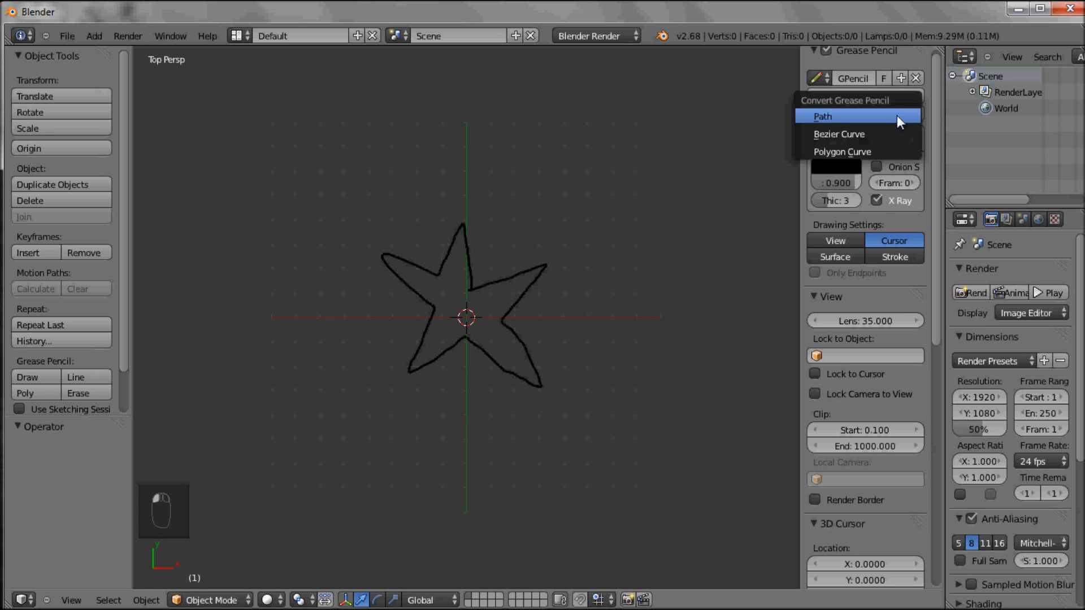
{"action": "left_click", "coordinate": [823, 116]}
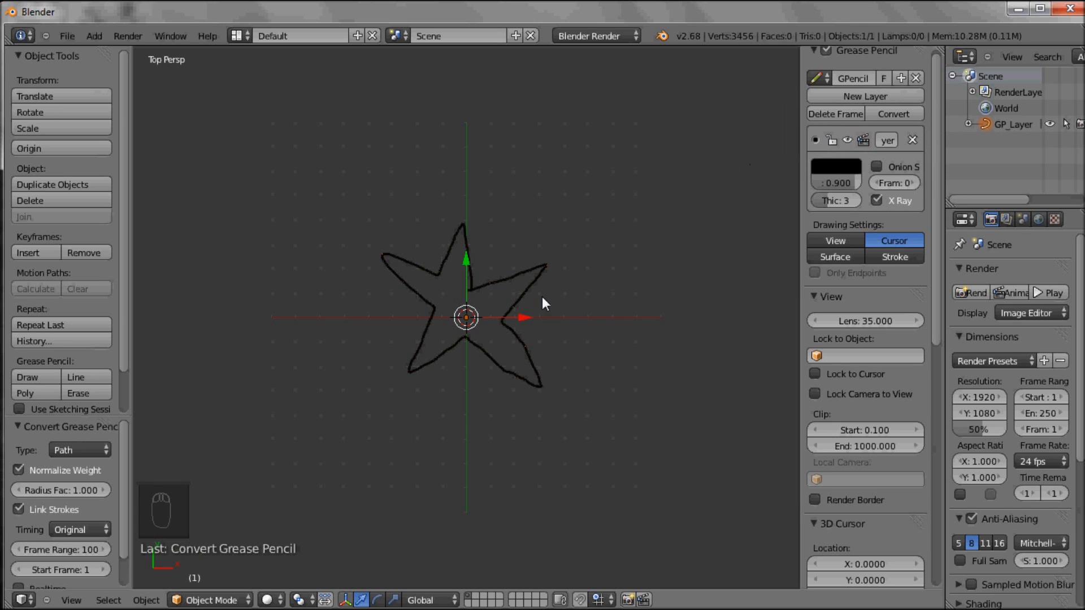
Erase the original Grease Pencil strokes all around the star, leaving only the converted path.
{"action": "left_click", "coordinate": [83, 394]}
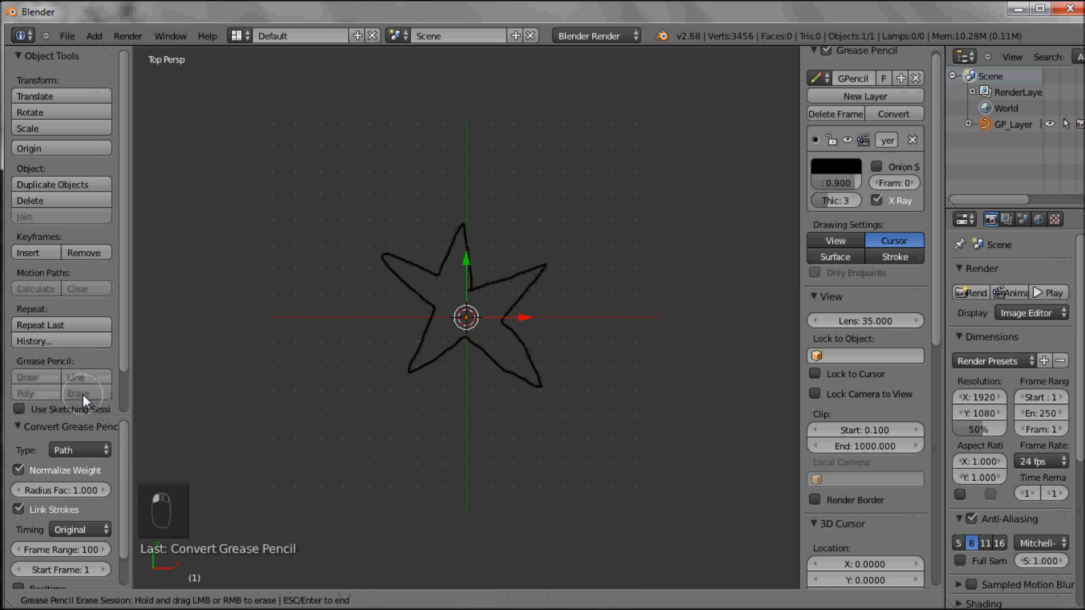
{"action": "mouse_move", "coordinate": [414, 337]}
{"action": "left_mouse_down"}
{"action": "mouse_move", "coordinate": [401, 285]}
{"action": "mouse_move", "coordinate": [373, 250]}
{"action": "mouse_move", "coordinate": [466, 244]}
{"action": "left_mouse_up"}
{"action": "key", "text": "Escape"}
{"action": "left_click", "coordinate": [470, 236]}
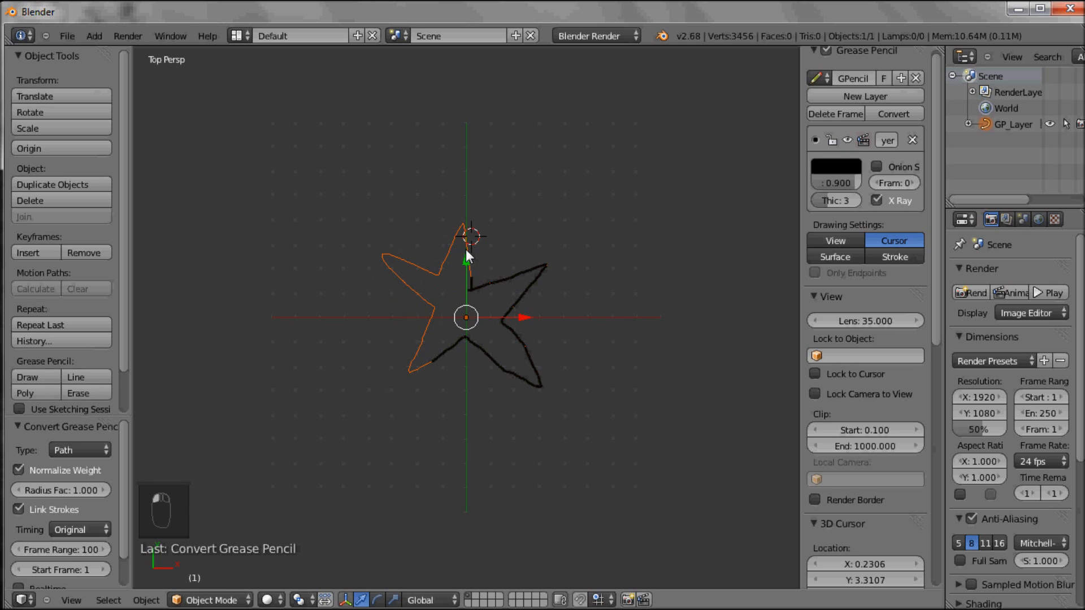
{"action": "left_click", "coordinate": [78, 393]}
{"action": "mouse_move", "coordinate": [459, 276]}
{"action": "left_mouse_down"}
{"action": "mouse_move", "coordinate": [468, 294]}
{"action": "mouse_move", "coordinate": [546, 272]}
{"action": "mouse_move", "coordinate": [515, 340]}
{"action": "mouse_move", "coordinate": [477, 341]}
{"action": "left_mouse_up"}
{"action": "key", "text": "Escape"}
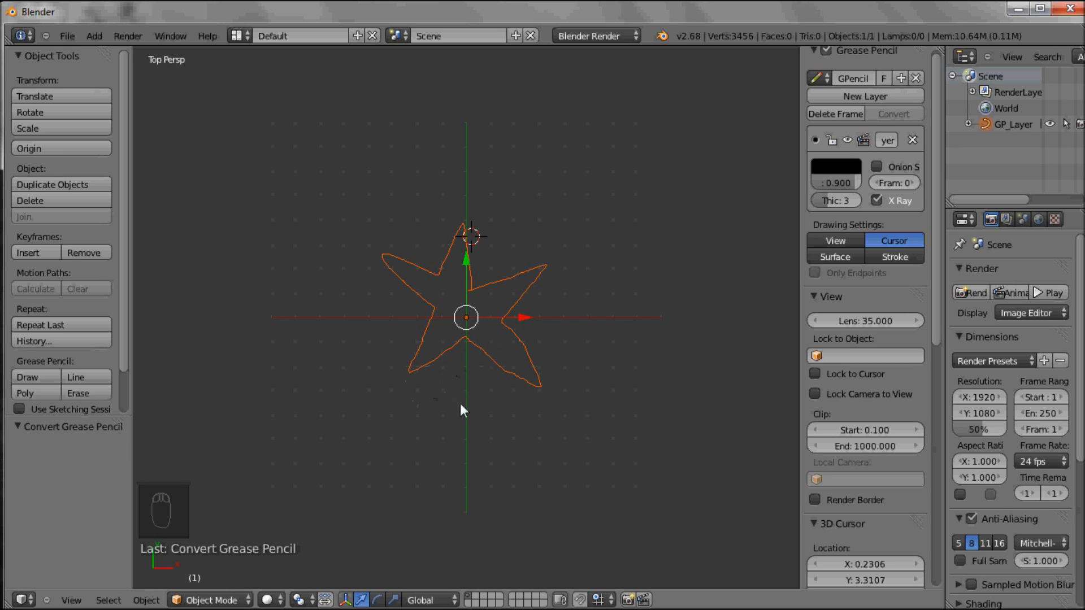
Select the star path object and convert it from a curve to a mesh.
{"action": "mouse_move", "coordinate": [467, 431]}
{"action": "middle_mouse_down"}
{"action": "mouse_move", "coordinate": [494, 303]}
{"action": "mouse_move", "coordinate": [472, 373]}
{"action": "mouse_move", "coordinate": [513, 371]}
{"action": "middle_mouse_up"}
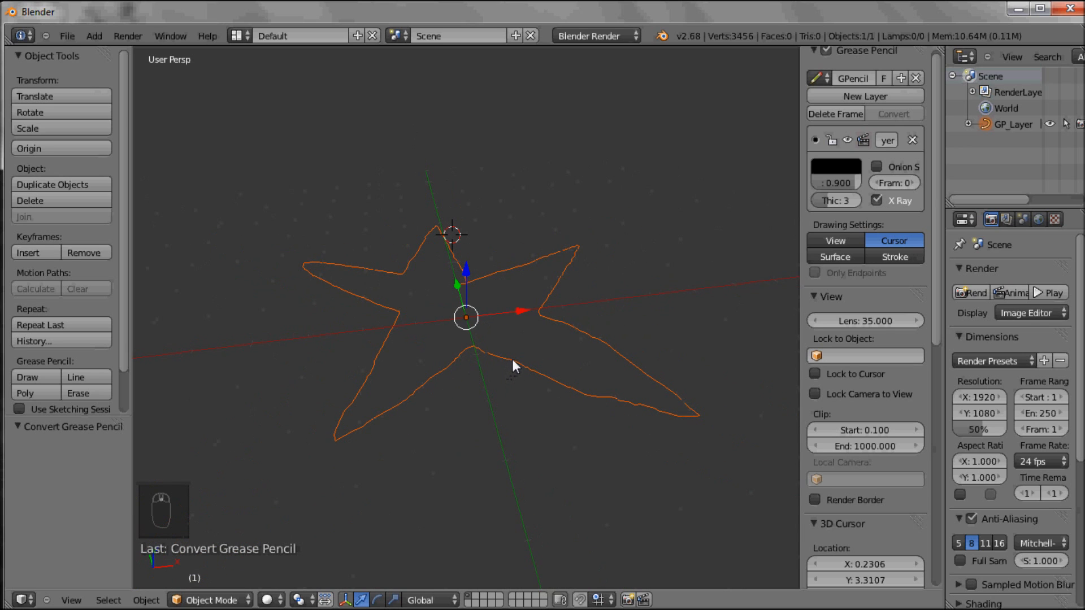
{"action": "right_click", "coordinate": [511, 358]}
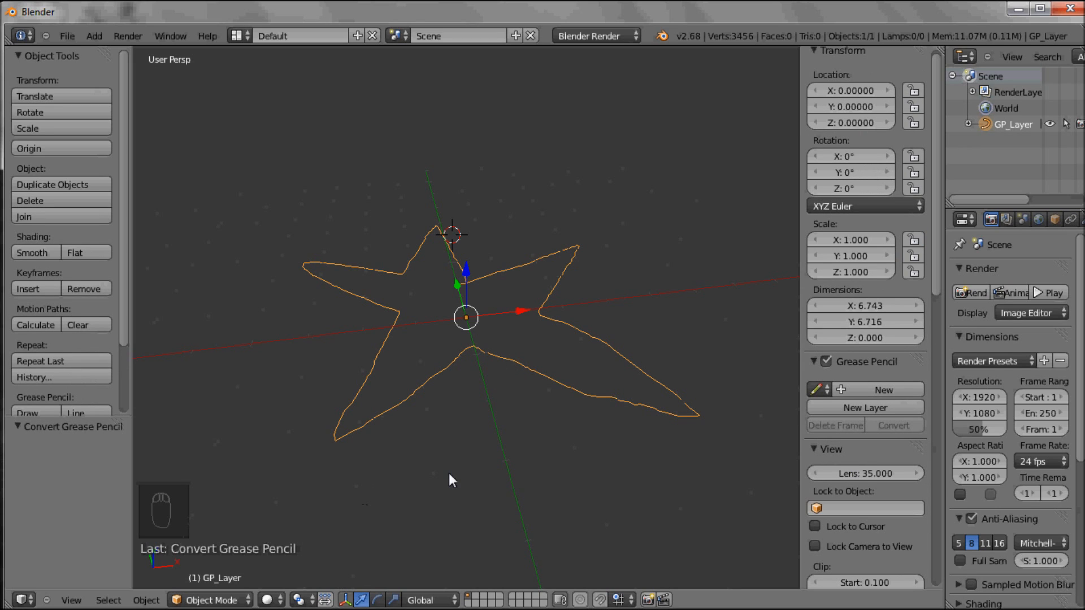
{"action": "key", "text": "a"}
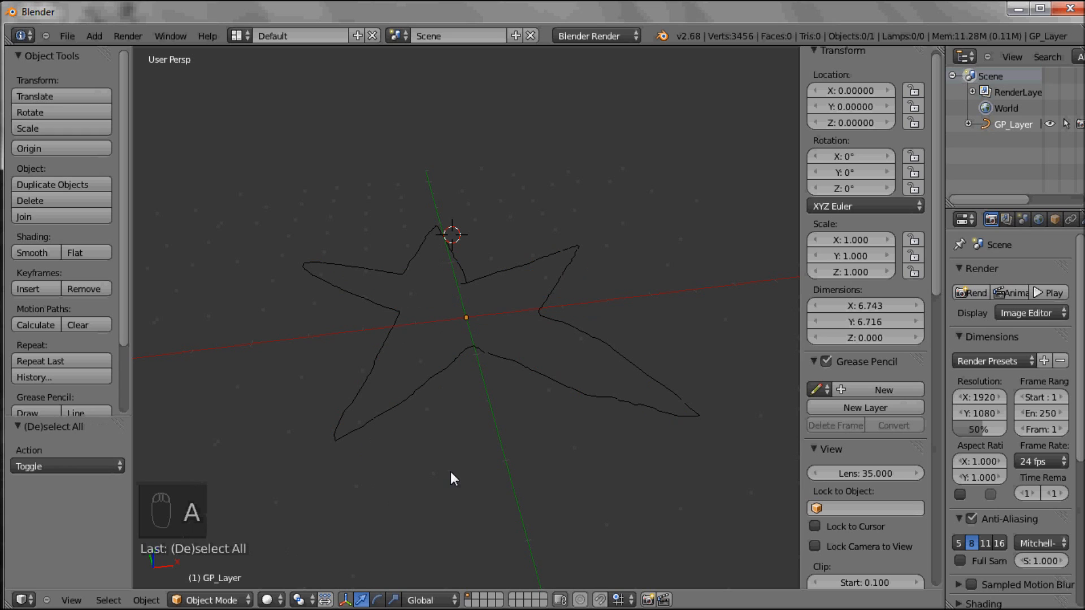
{"action": "key", "text": "a"}
{"action": "key", "text": "a"}
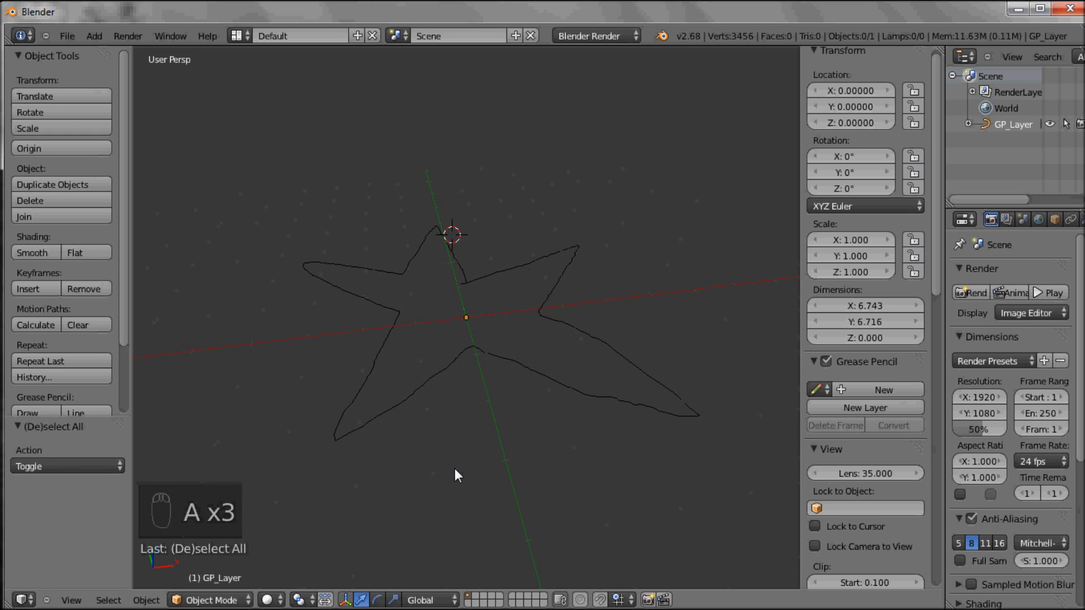
{"action": "key", "text": "a"}
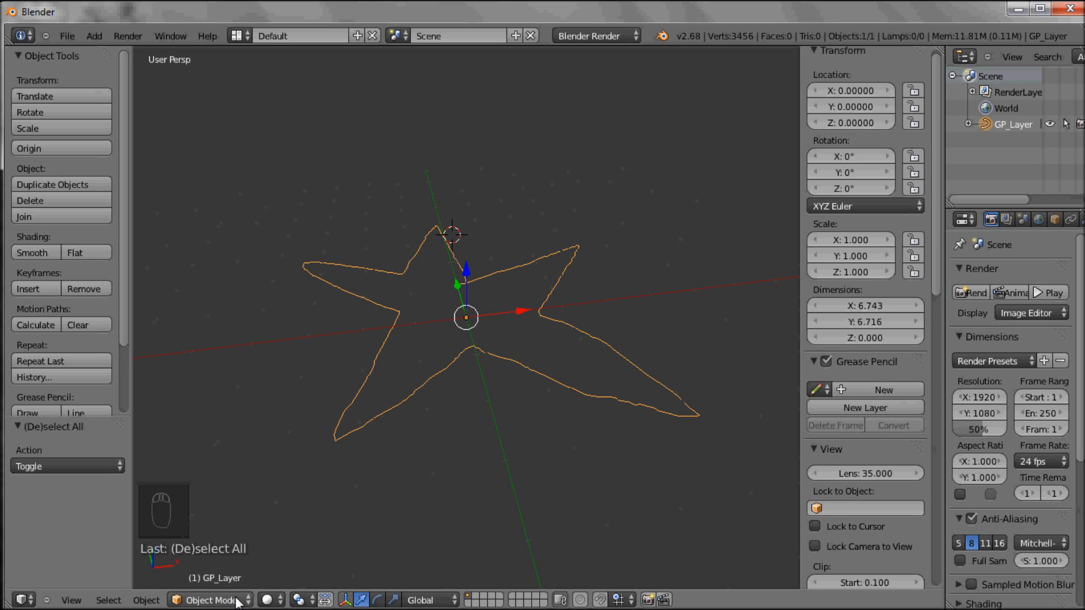
{"action": "left_click", "coordinate": [146, 601]}
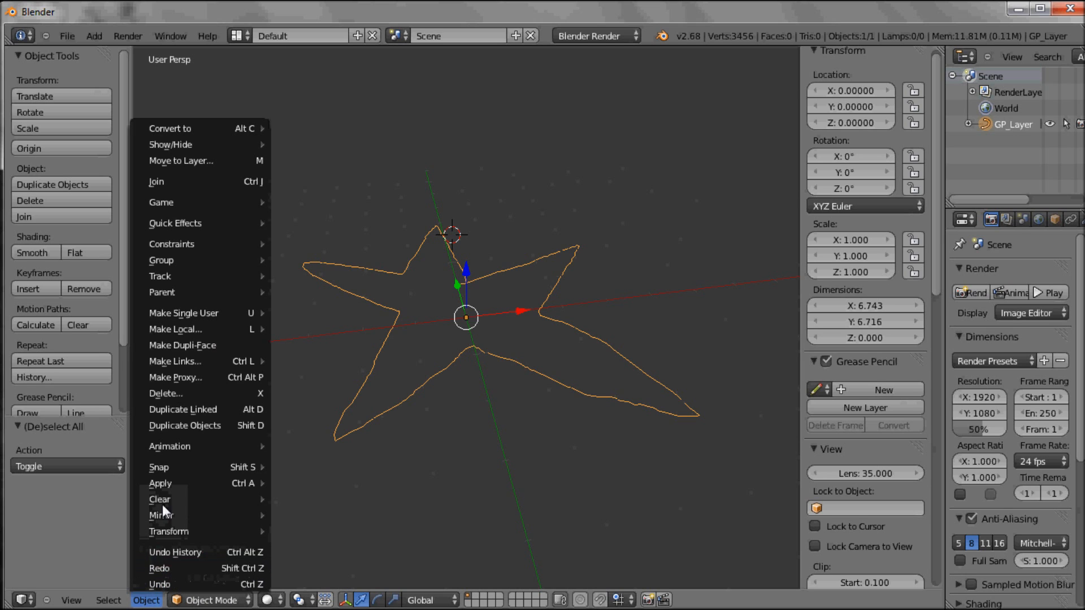
{"action": "mouse_move", "coordinate": [164, 128]}
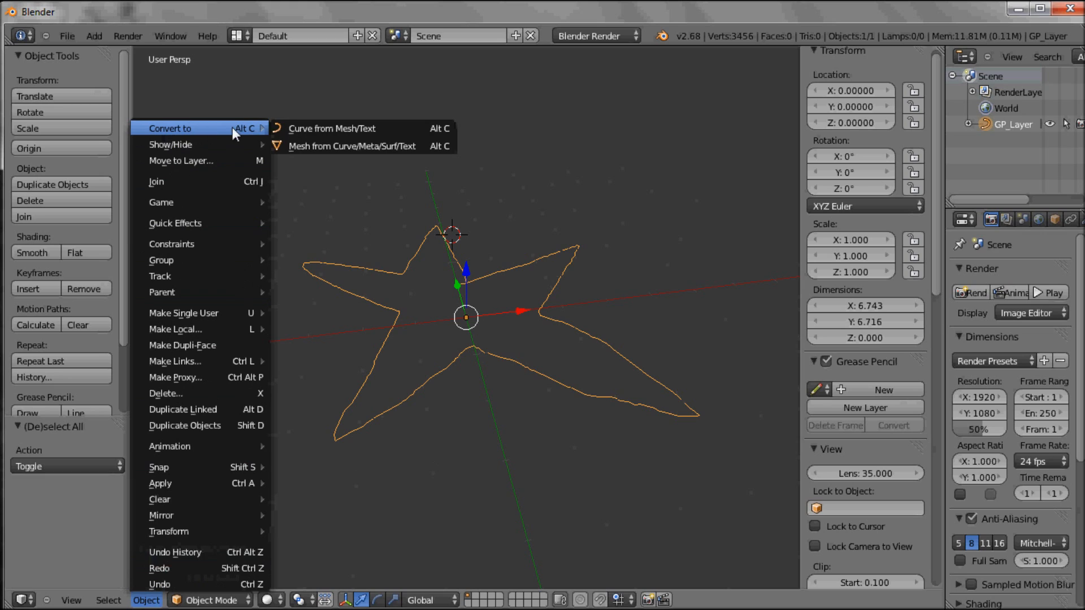
{"action": "left_click", "coordinate": [316, 146]}
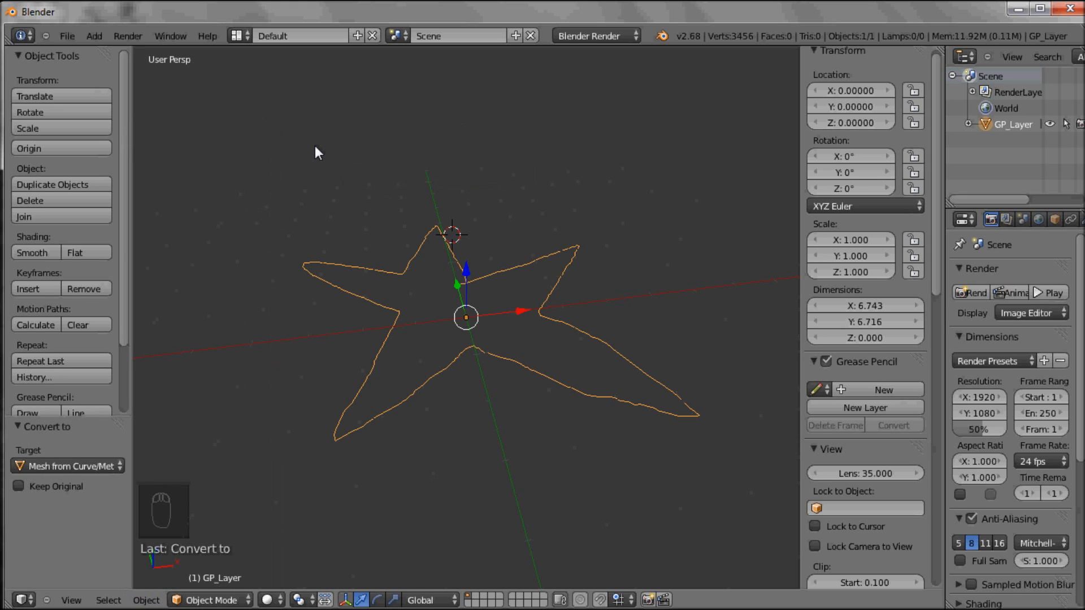
{"action": "key", "text": "a"}
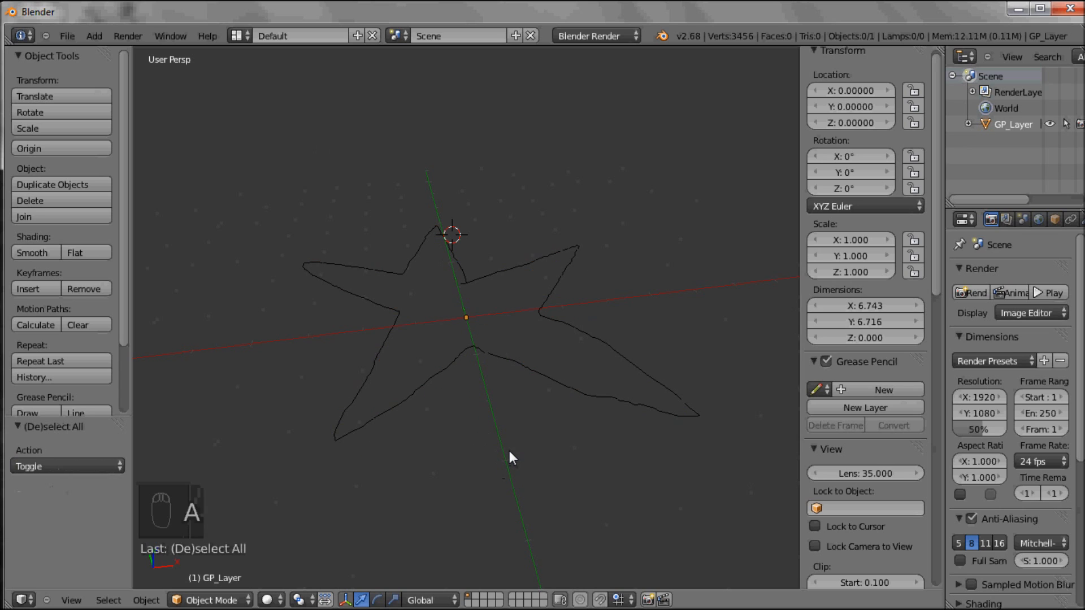
{"action": "key", "text": "a"}
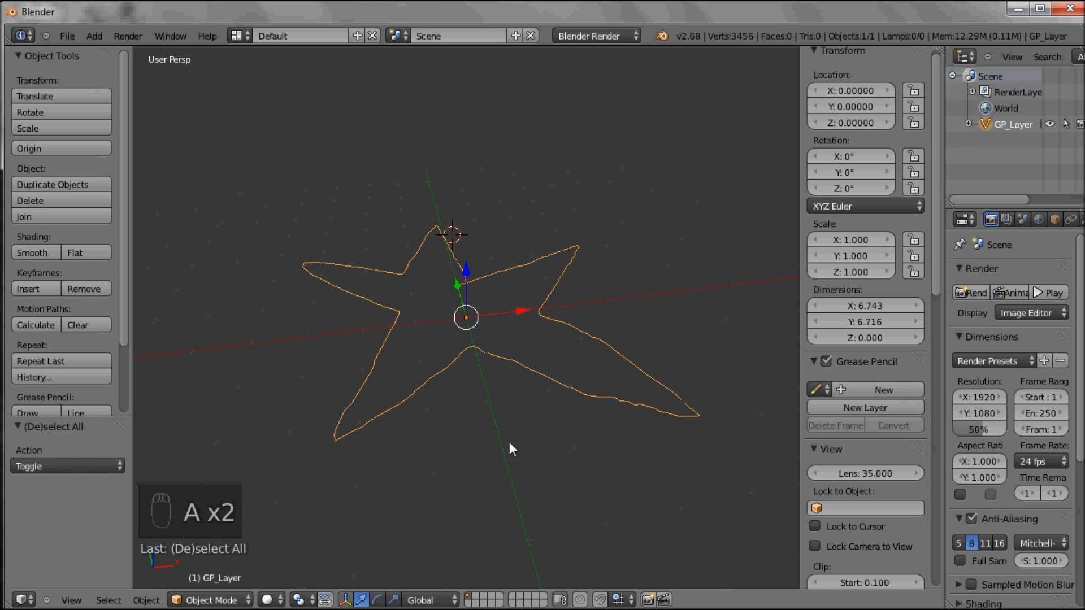
{"action": "left_click", "coordinate": [246, 602]}
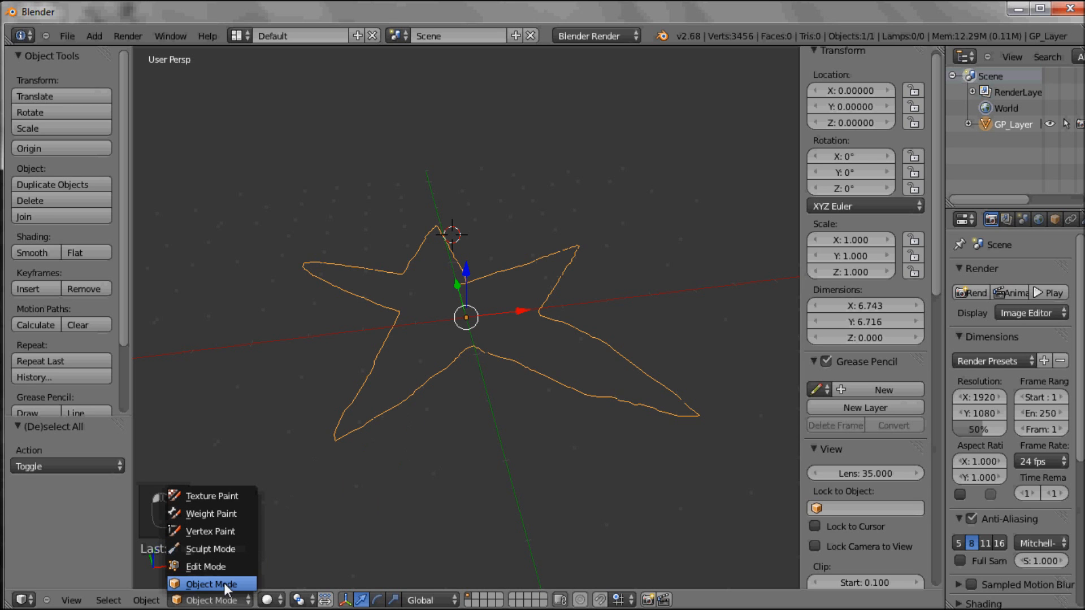
{"action": "left_click", "coordinate": [217, 566]}
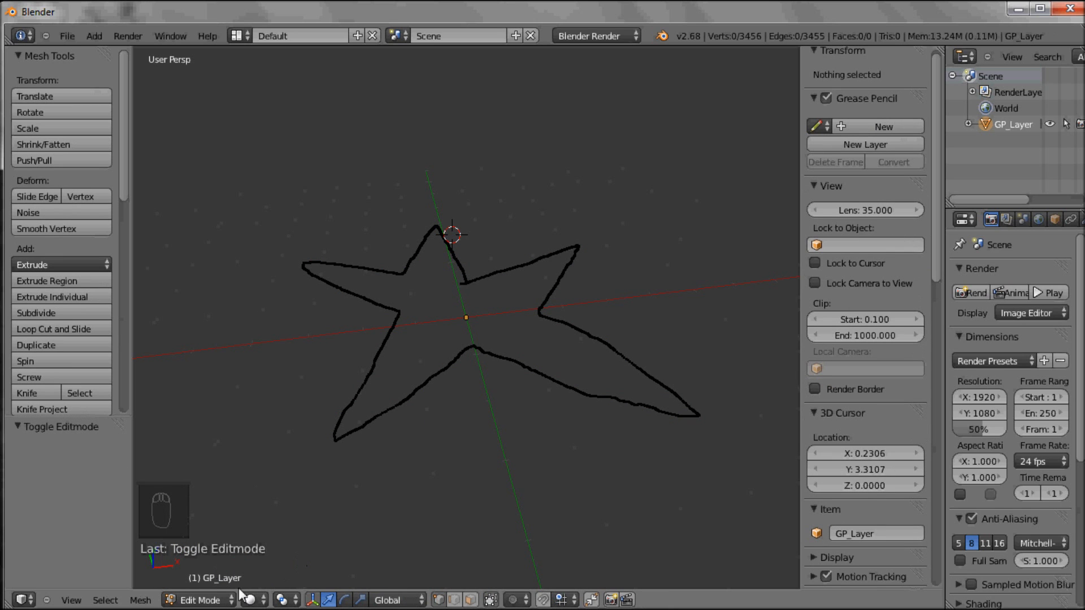
{"action": "left_click", "coordinate": [229, 602]}
{"action": "left_click", "coordinate": [204, 585]}
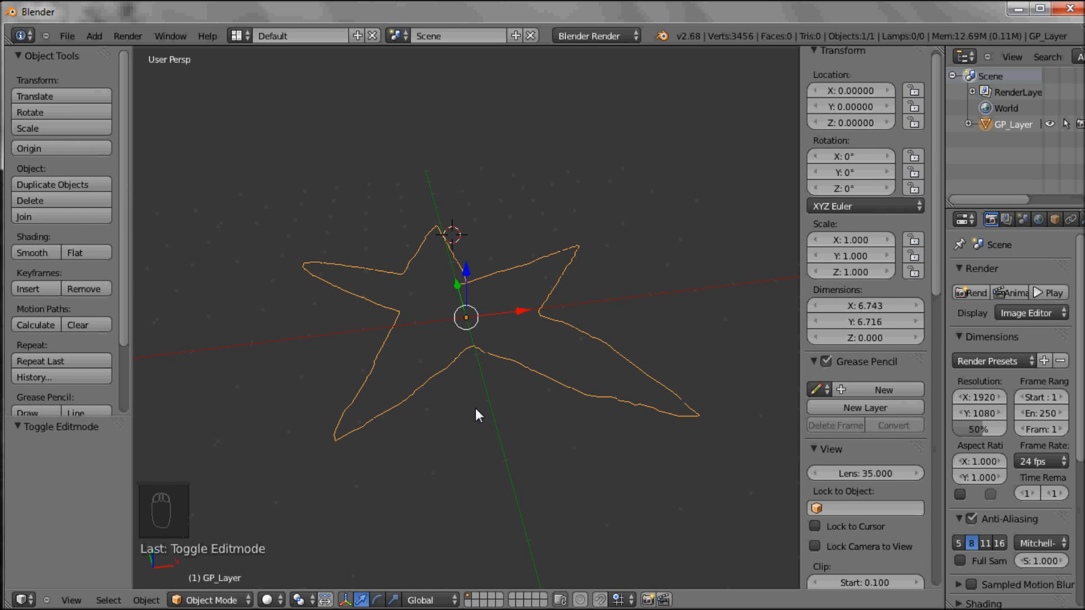
{"action": "key", "text": "Tab"}
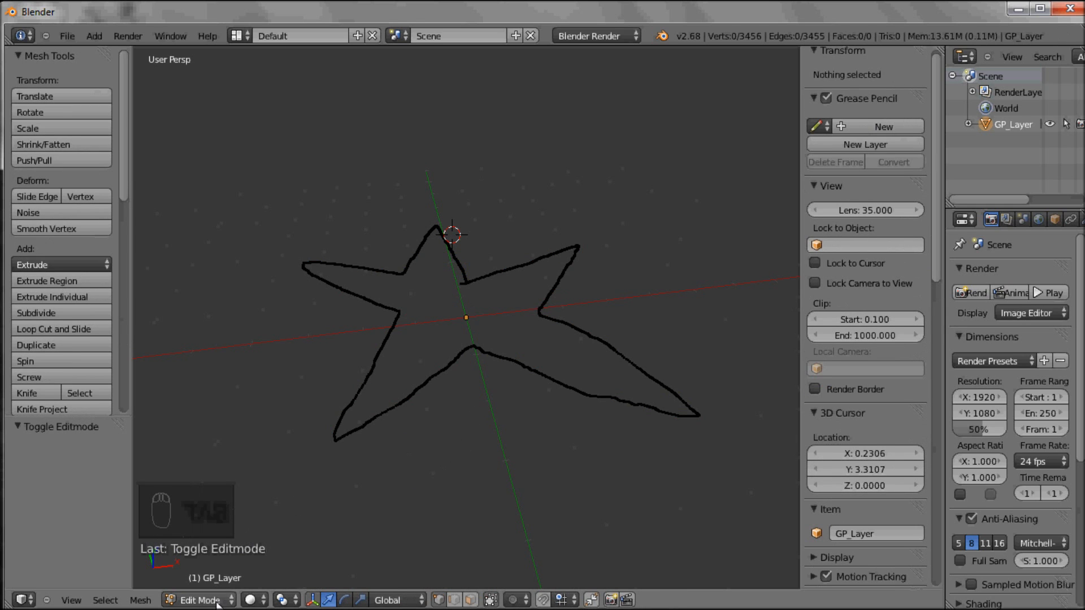
{"action": "key", "text": "Tab"}
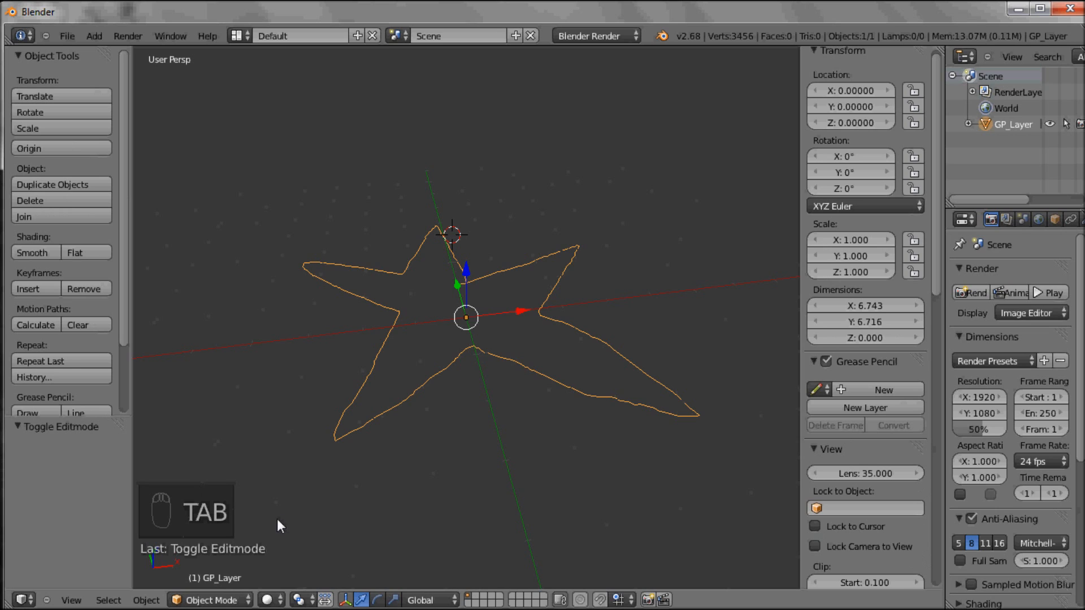
Enter Edit Mode on the star mesh and select all of its vertices.
{"action": "key", "text": "Tab"}
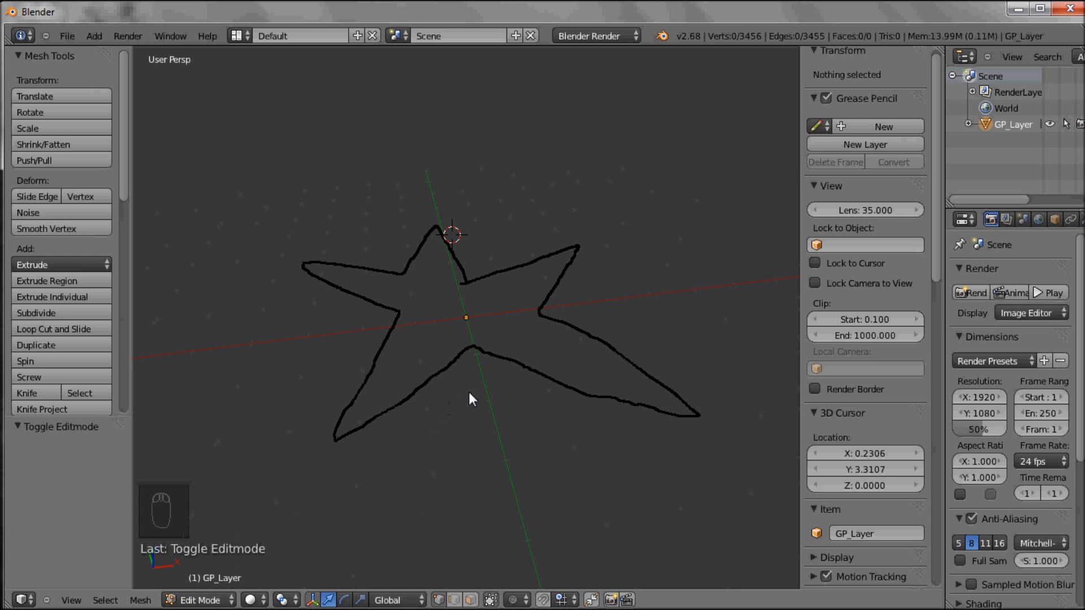
{"action": "key", "text": "a"}
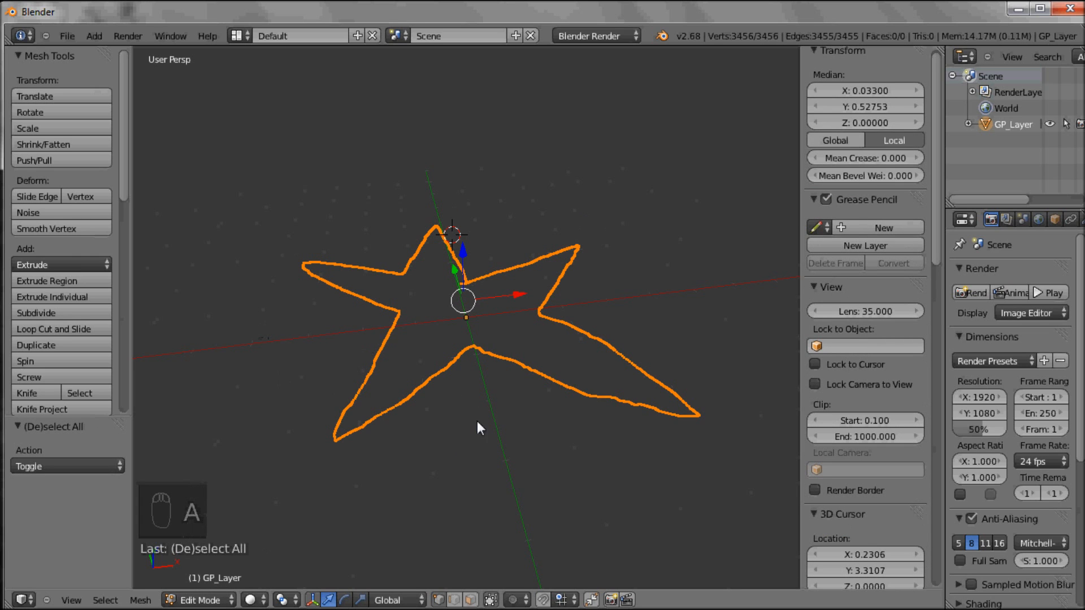
{"action": "scroll", "coordinate": [478, 418], "scroll_direction": "up", "scroll_amount": 2}
{"action": "middle_click_drag", "start_coordinate": [399, 397], "coordinate": [495, 379]}
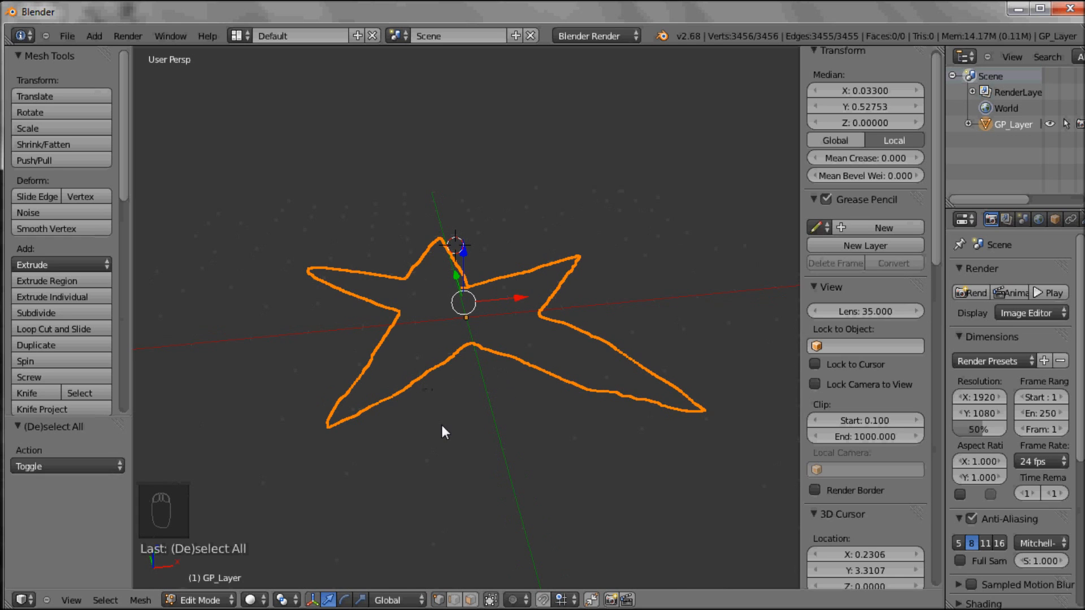
{"action": "middle_click_drag", "start_coordinate": [512, 399], "coordinate": [507, 425]}
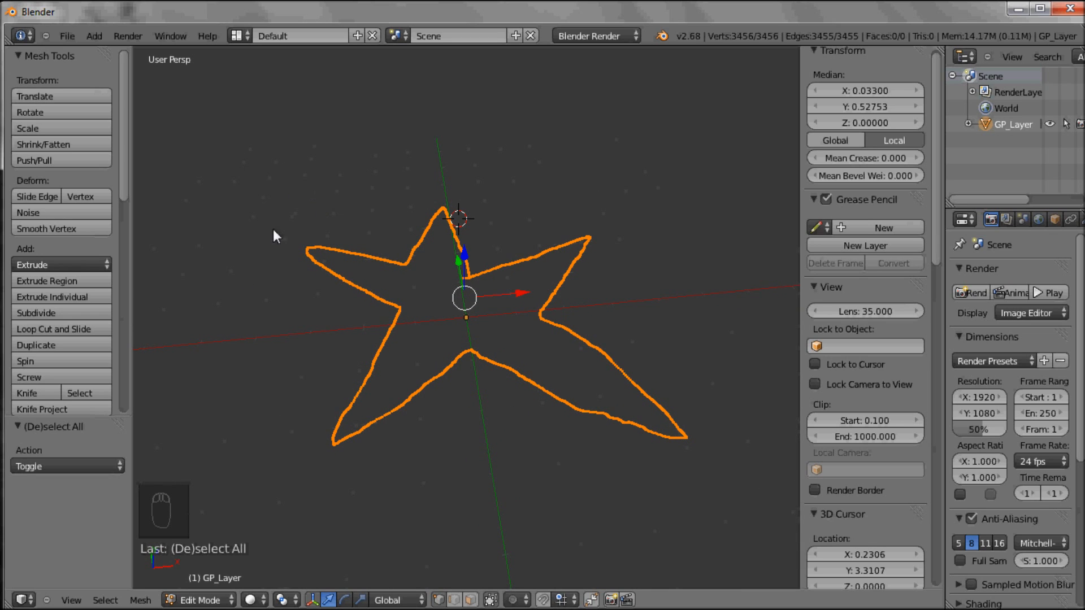
{"action": "left_click_drag", "start_coordinate": [124, 171], "coordinate": [127, 267]}
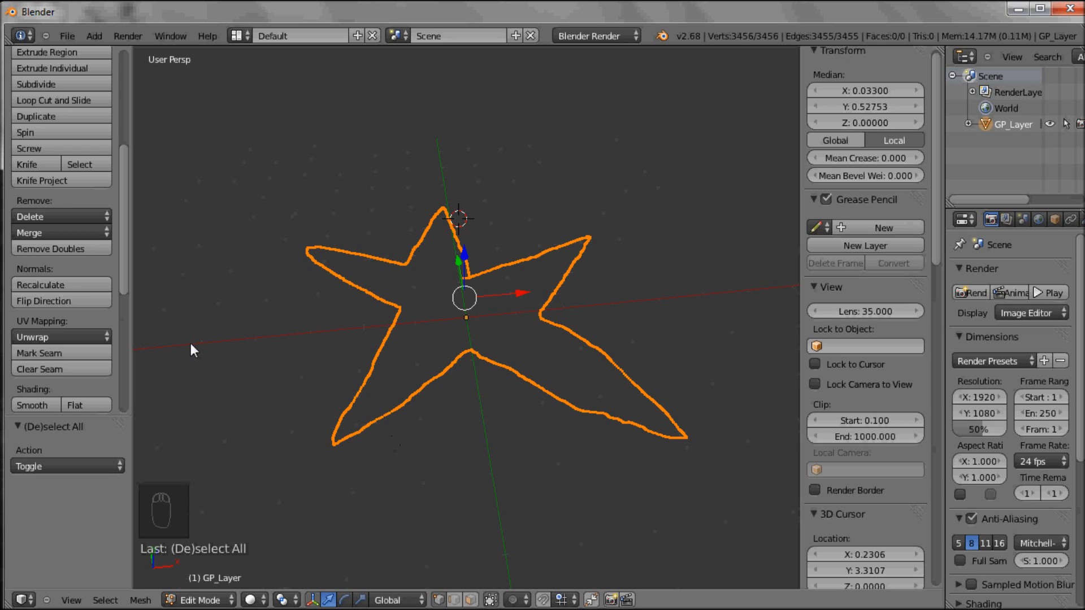
Remove doubles from the selected star vertices with a merge distance of 0.5.
{"action": "left_click", "coordinate": [50, 249]}
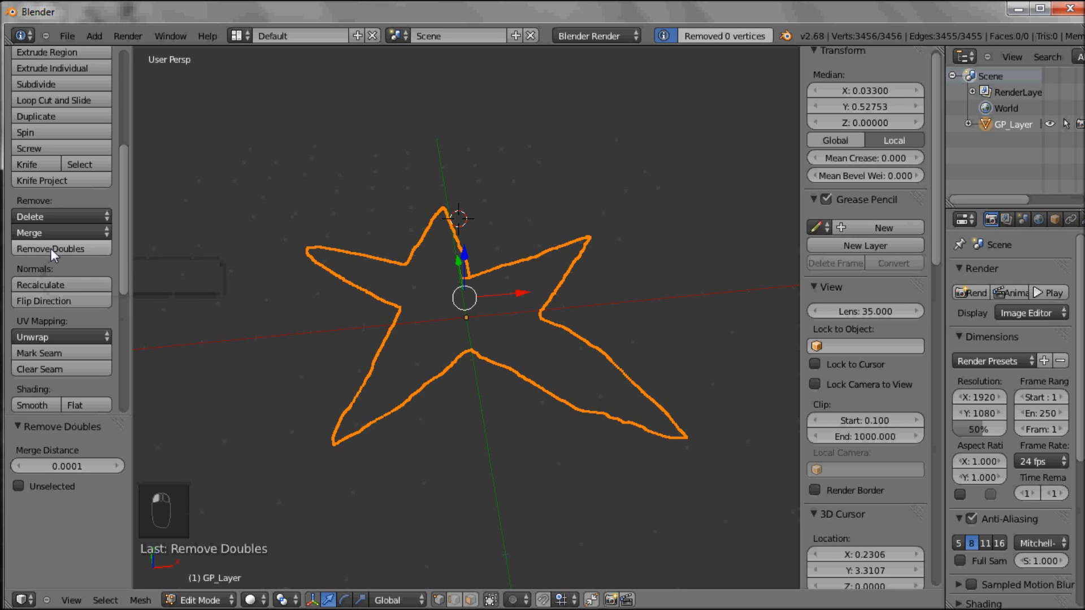
{"action": "left_click", "coordinate": [64, 467]}
{"action": "key", "text": "BackSpace"}
{"action": "type", "text": ".5"}
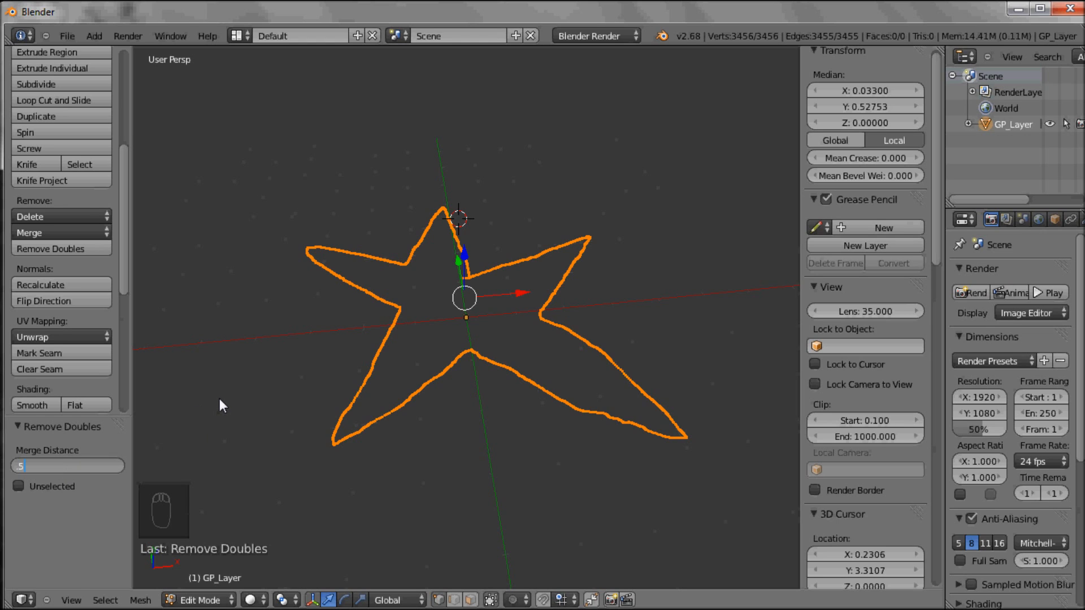
{"action": "key", "text": "Return"}
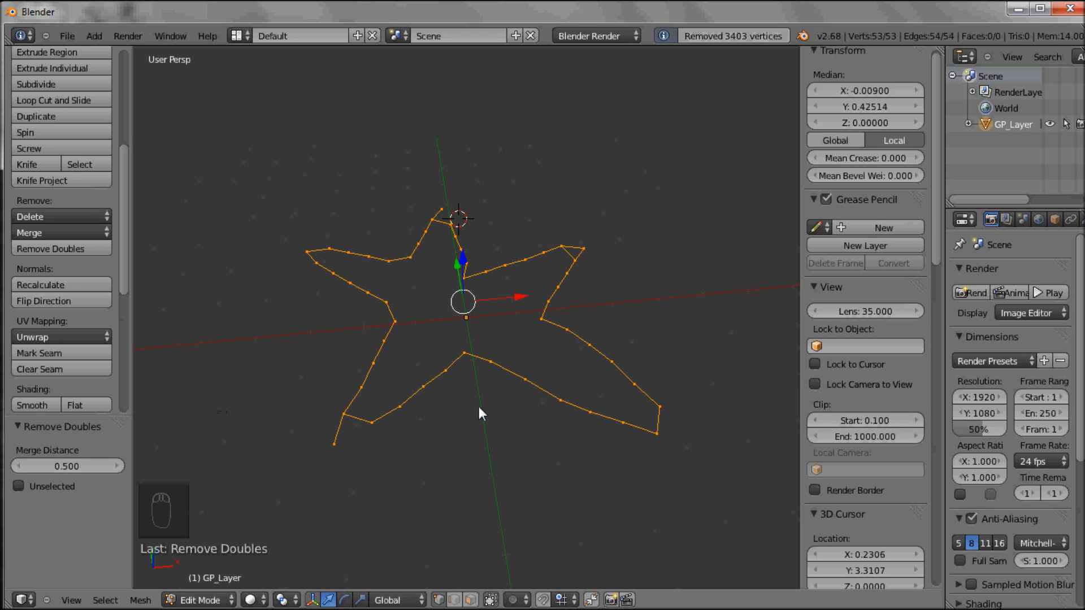
{"action": "middle_click_drag", "start_coordinate": [487, 403], "coordinate": [471, 365]}
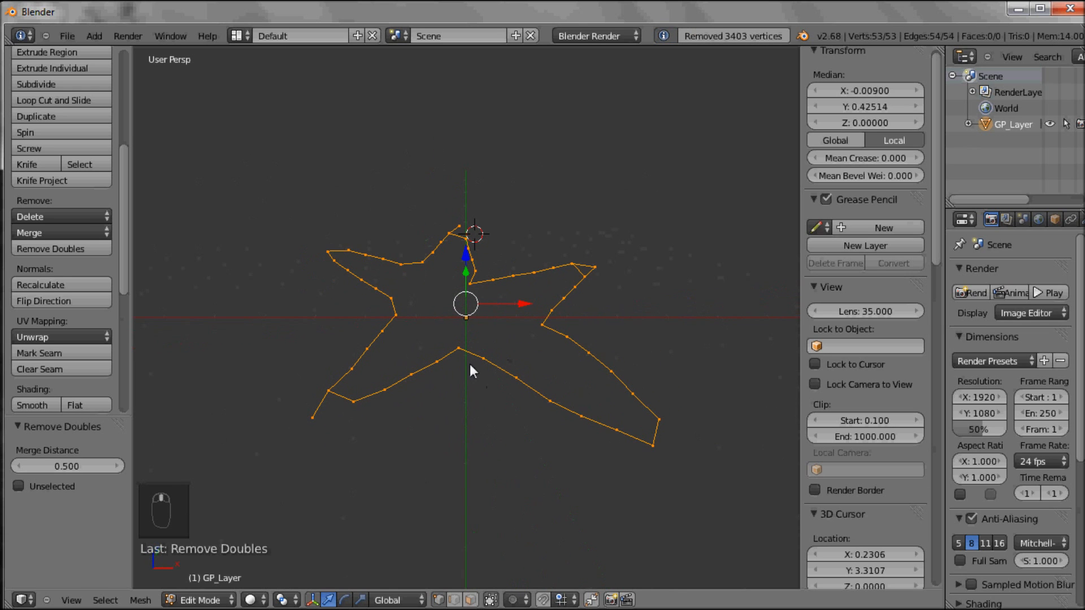
Try merge distances of 0.8 and 0.1 for the Remove Doubles operation on the star outline.
{"action": "left_click", "coordinate": [66, 467]}
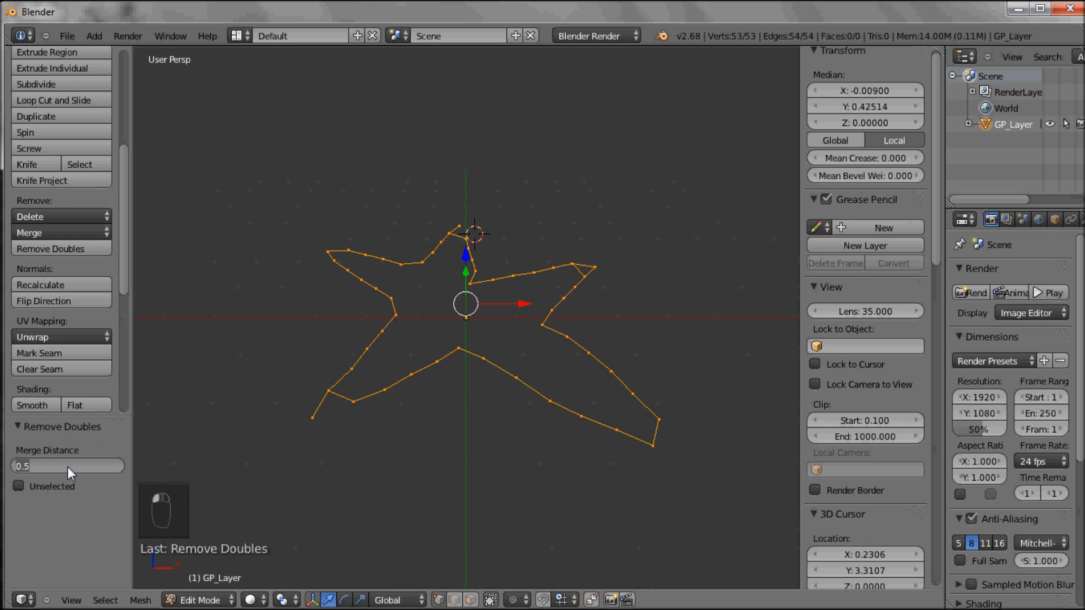
{"action": "type", "text": ".8"}
{"action": "key", "text": "Return"}
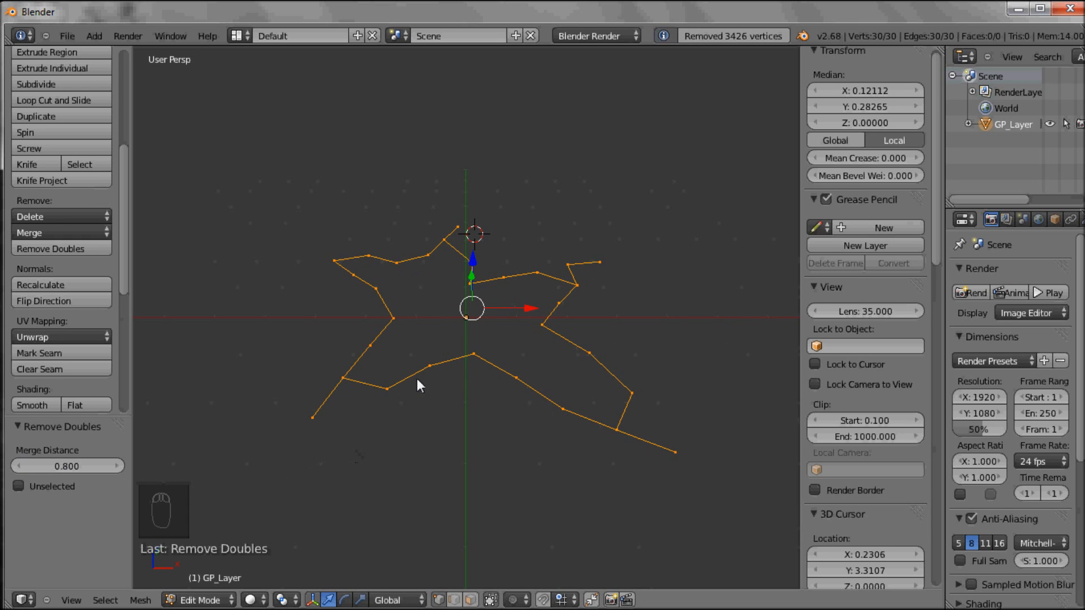
{"action": "left_click", "coordinate": [72, 466]}
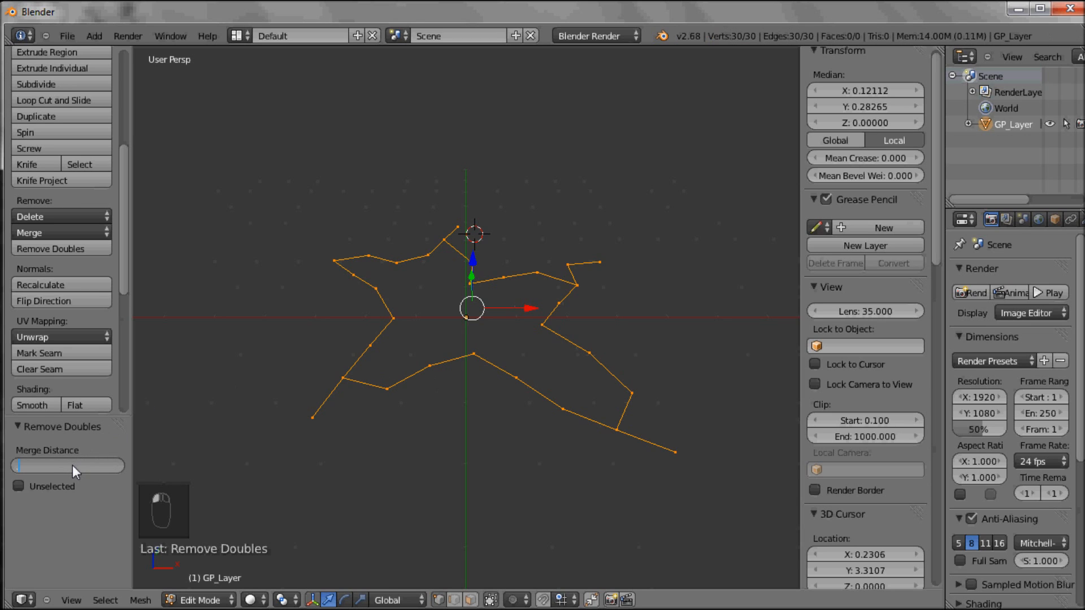
{"action": "type", "text": ".1"}
{"action": "key", "text": "Return"}
{"action": "middle_click_drag", "start_coordinate": [411, 436], "coordinate": [245, 443]}
Set the Remove Doubles merge distance to 0.6 for the star outline.
{"action": "left_click", "coordinate": [70, 469]}
{"action": "key", "text": "BackSpace"}
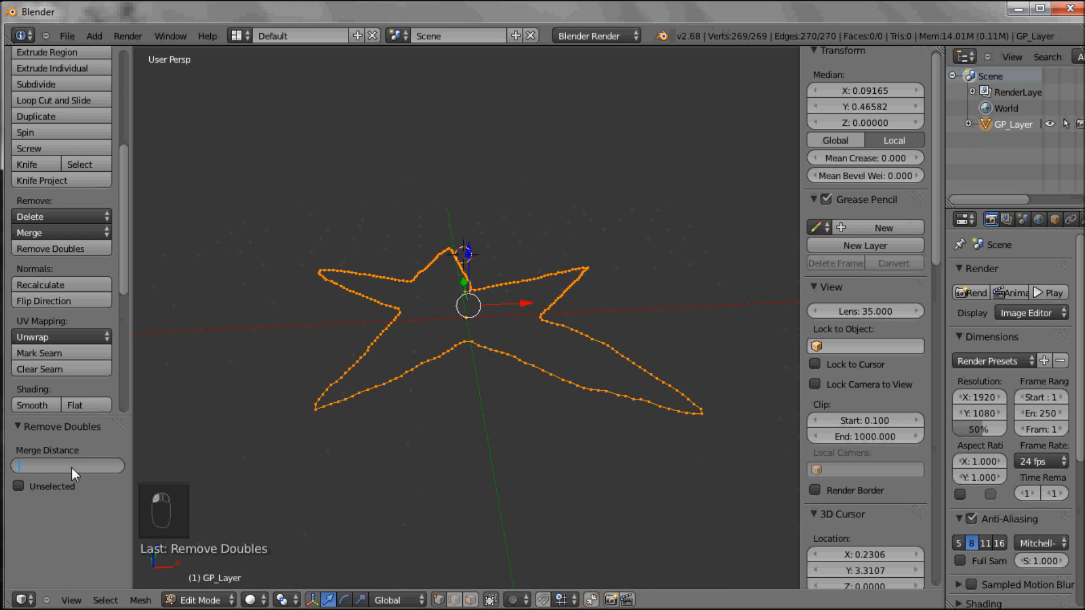
{"action": "type", "text": ".6"}
{"action": "key", "text": "Return"}
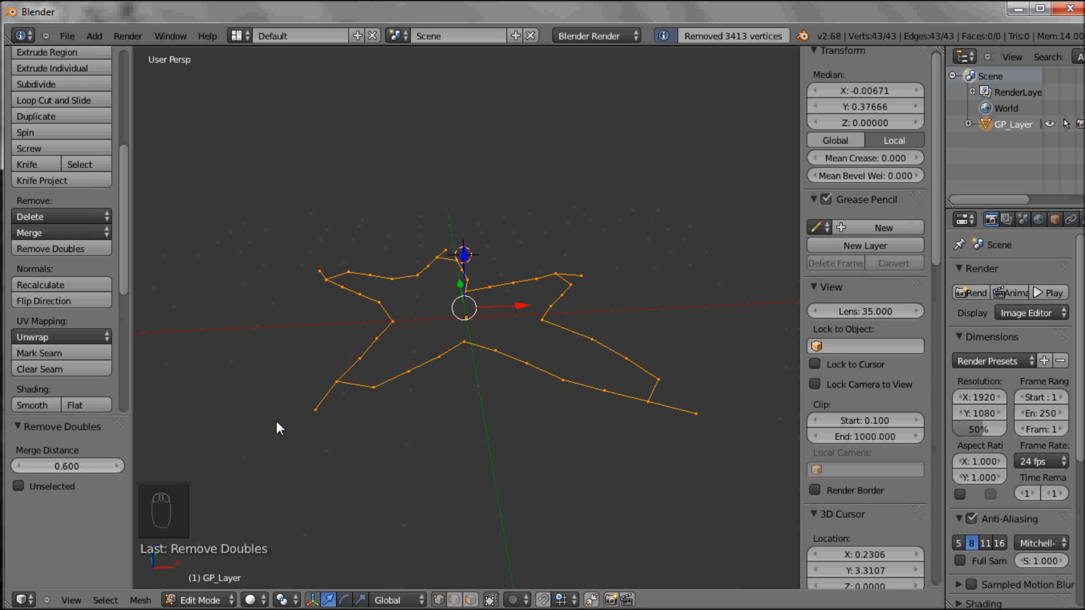
{"action": "middle_click_drag", "start_coordinate": [547, 371], "coordinate": [523, 395]}
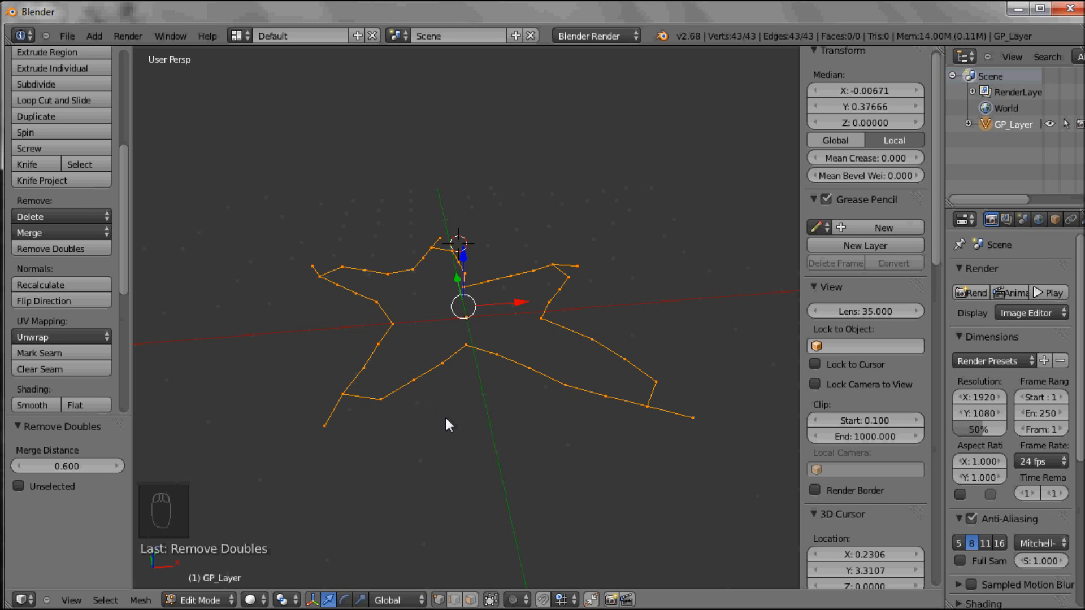
Try a free extrusion of all star vertices by about 3.06, 1.79 and 2.89 on X, Y and Z, and undo it.
{"action": "key", "text": "a"}
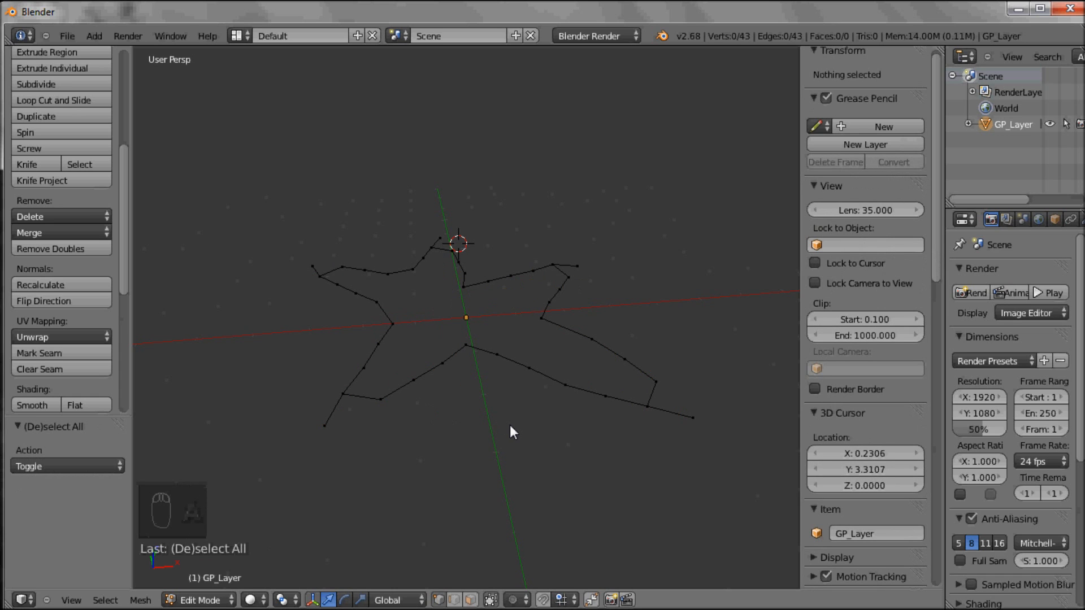
{"action": "key", "text": "a"}
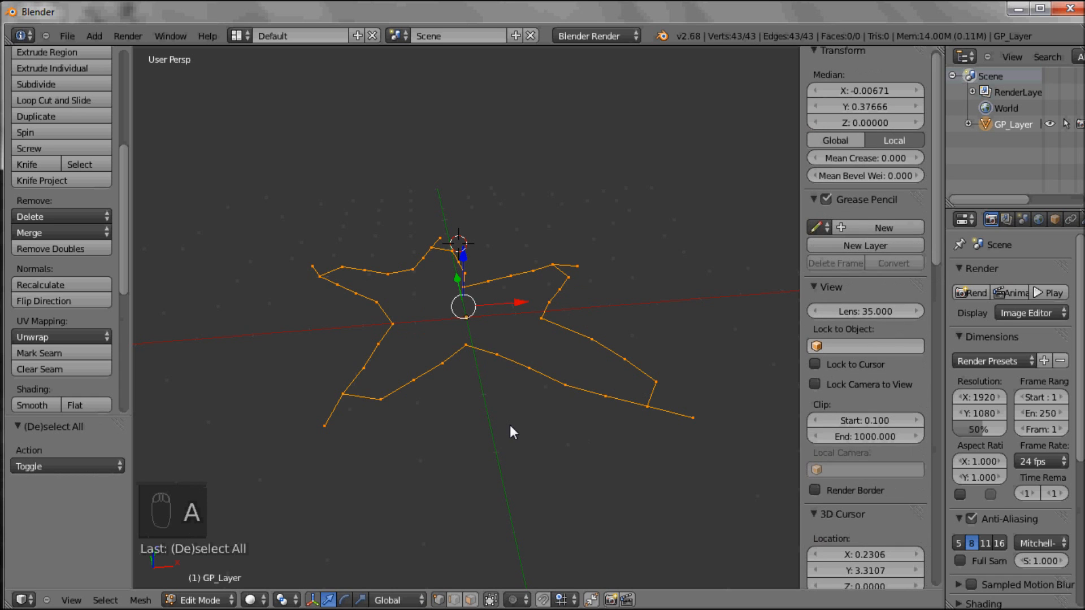
{"action": "key", "text": "a"}
{"action": "key", "text": "a"}
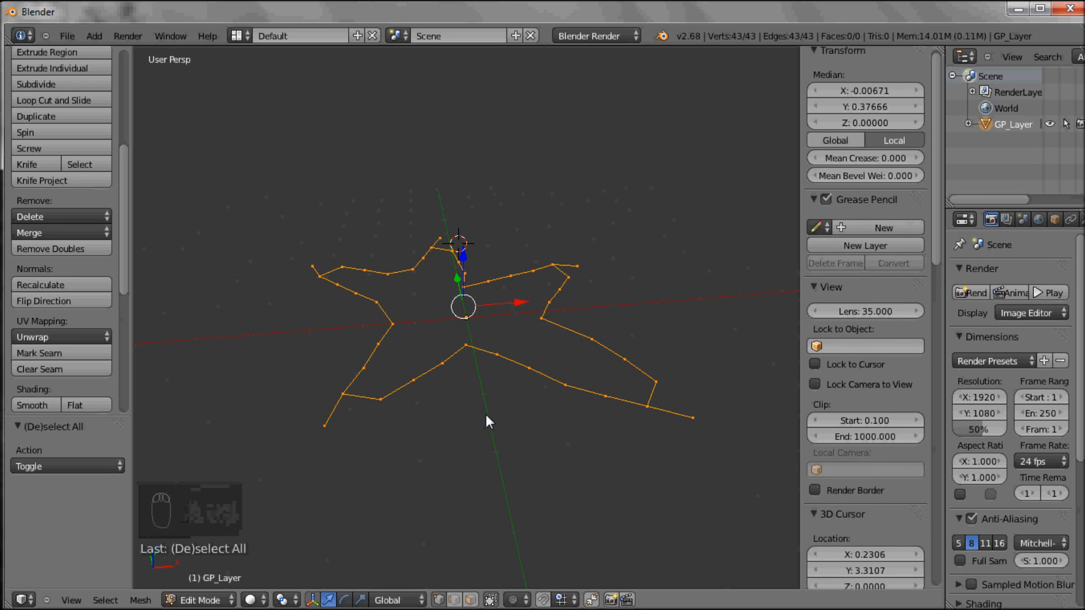
{"action": "key", "text": "e"}
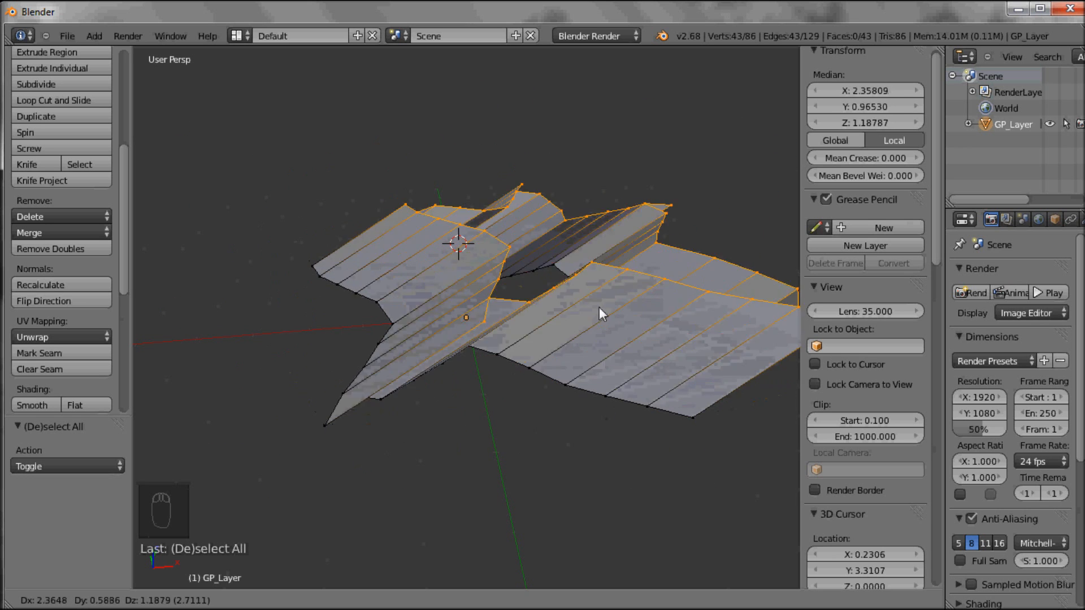
{"action": "left_click", "coordinate": [622, 239]}
{"action": "mouse_move", "coordinate": [688, 283]}
{"action": "middle_mouse_down"}
{"action": "mouse_move", "coordinate": [604, 245]}
{"action": "mouse_move", "coordinate": [679, 270]}
{"action": "middle_mouse_up"}
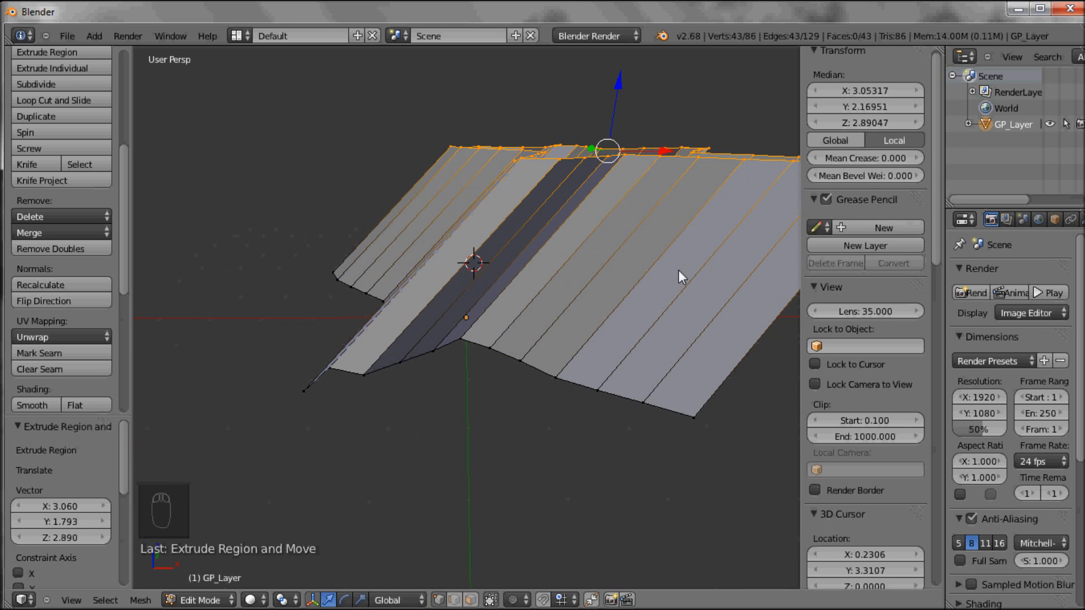
{"action": "key", "text": "ctrl+z"}
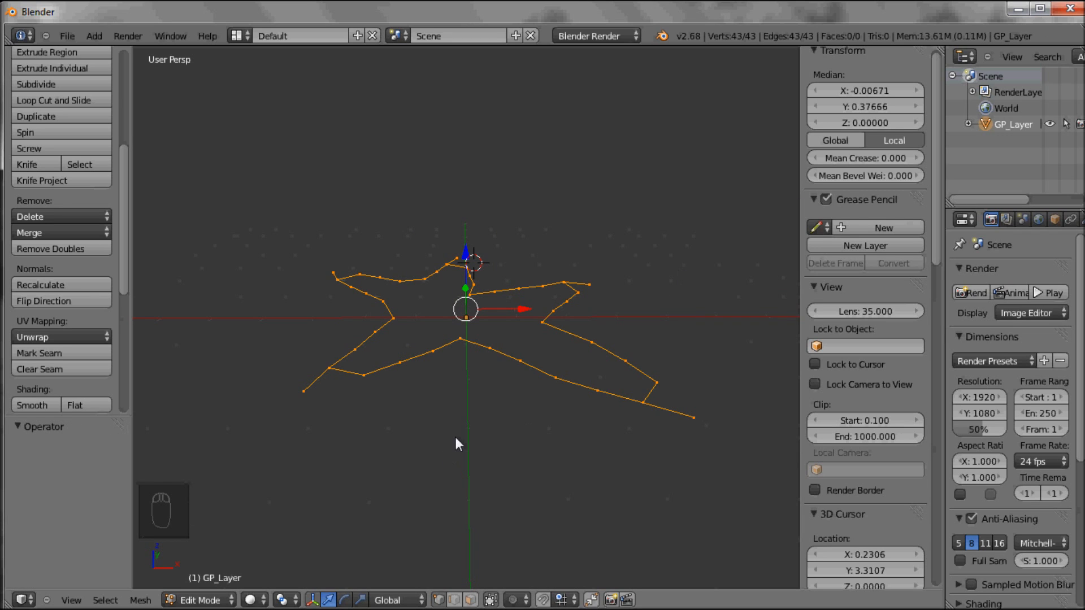
Extrude the whole star outline upward along the Z axis by about 4.013.
{"action": "key", "text": "e"}
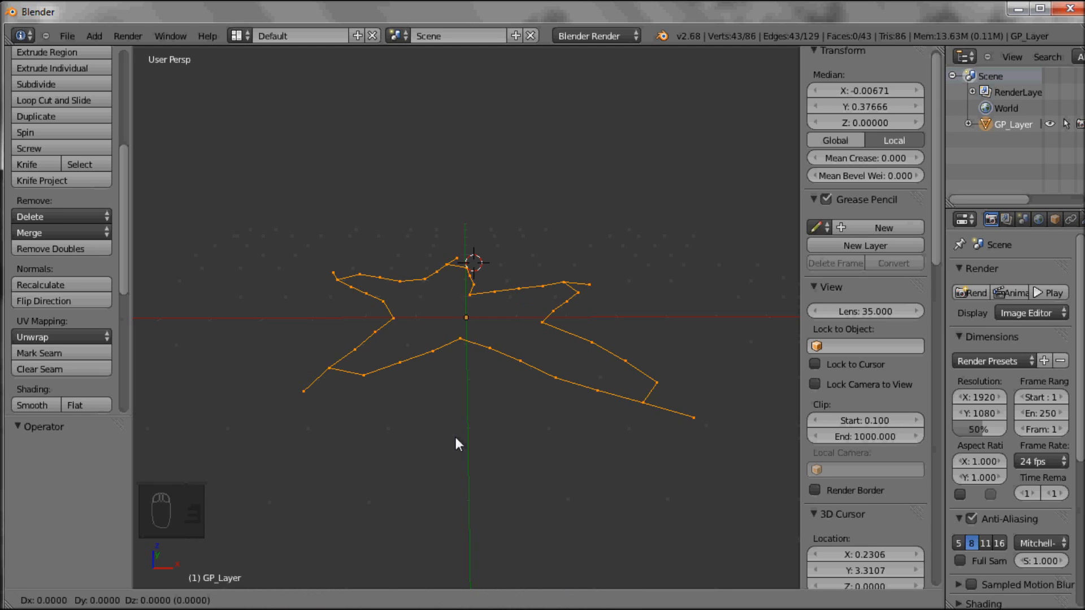
{"action": "key", "text": "z"}
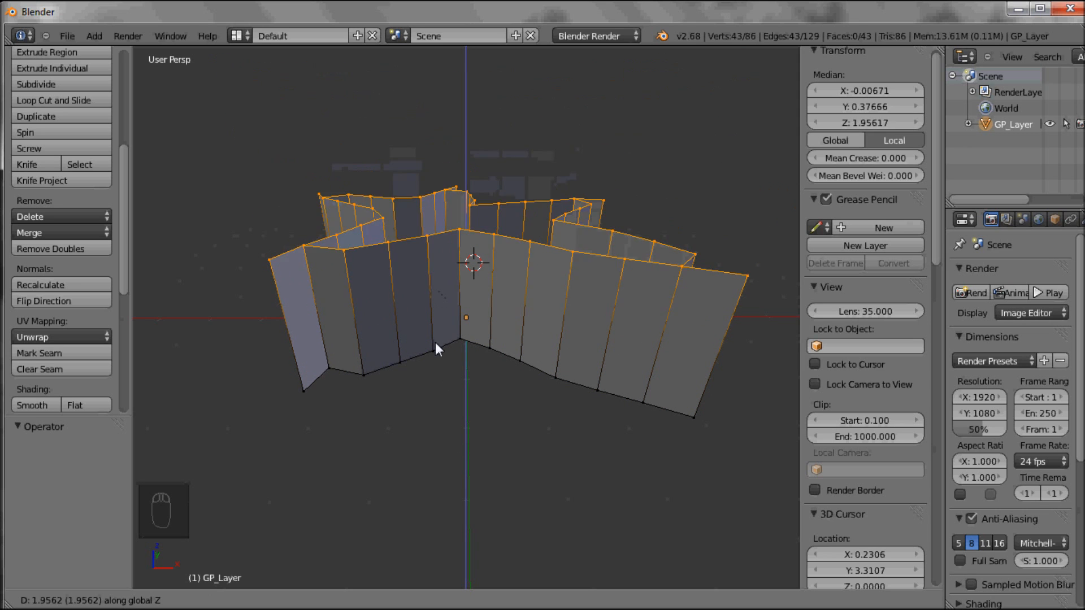
{"action": "left_click", "coordinate": [429, 207]}
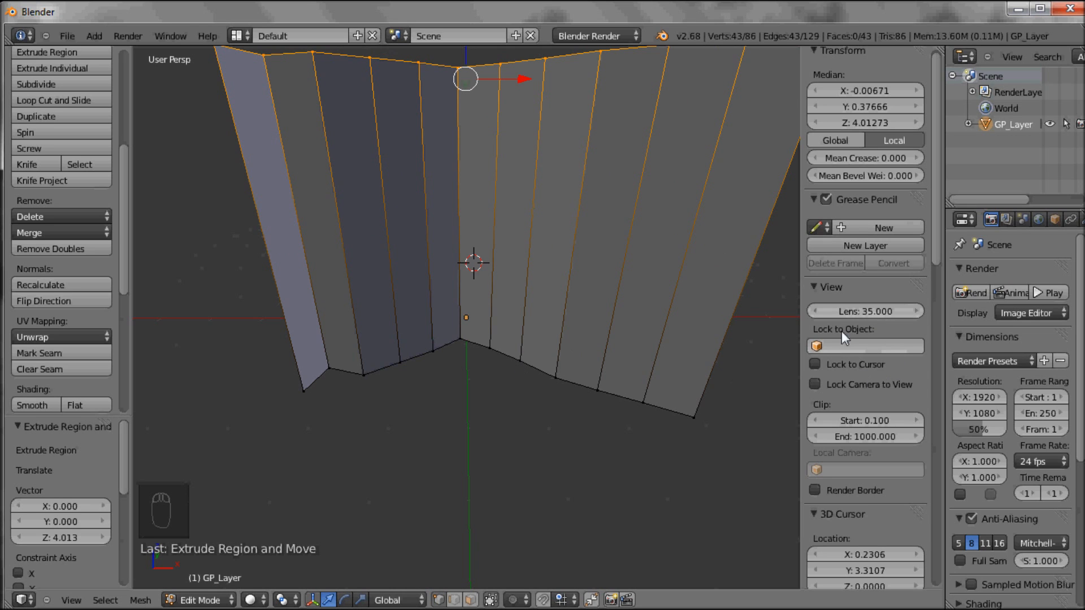
Hide the properties region and the tool shelf and fit the whole extruded star in the 3D view.
{"action": "key", "text": "n"}
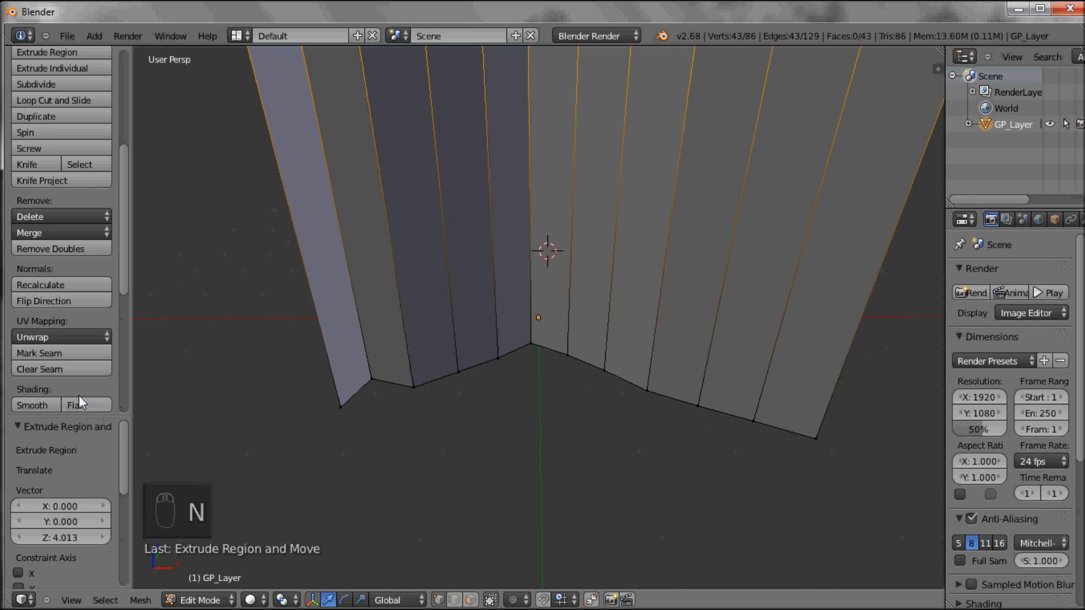
{"action": "key", "text": "t"}
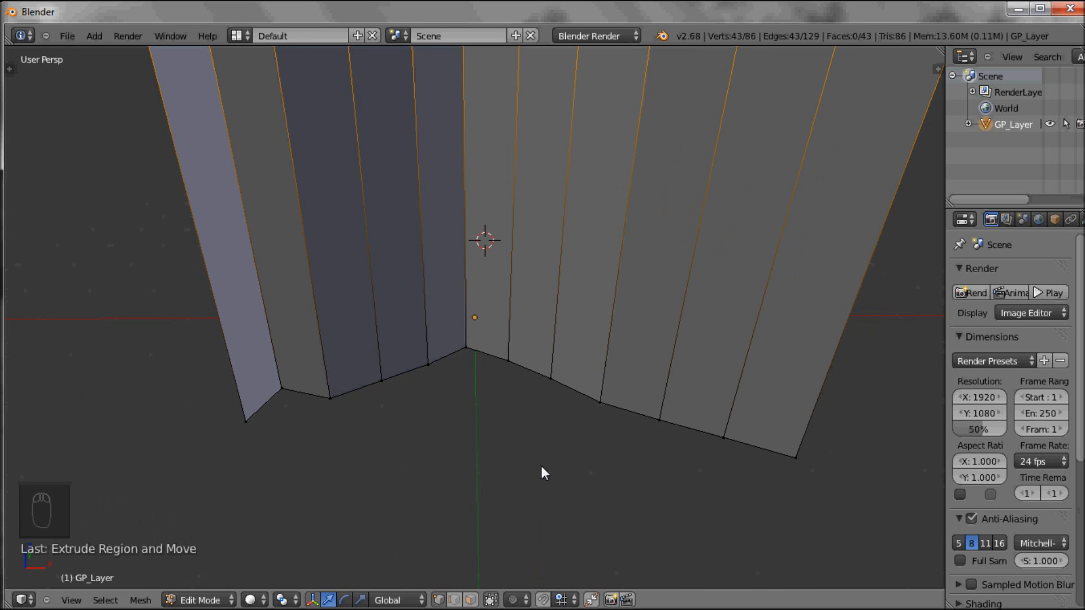
{"action": "key", "text": "Home"}
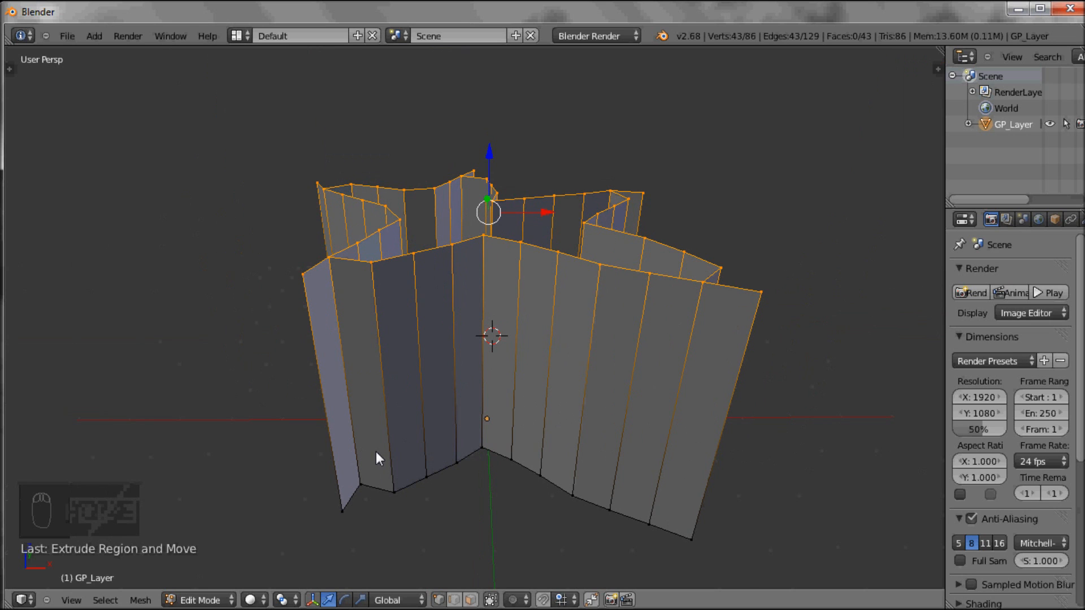
Inspect the extruded star walls from other angles and undo the Z extrusion.
{"action": "middle_click_drag", "start_coordinate": [534, 391], "coordinate": [514, 370]}
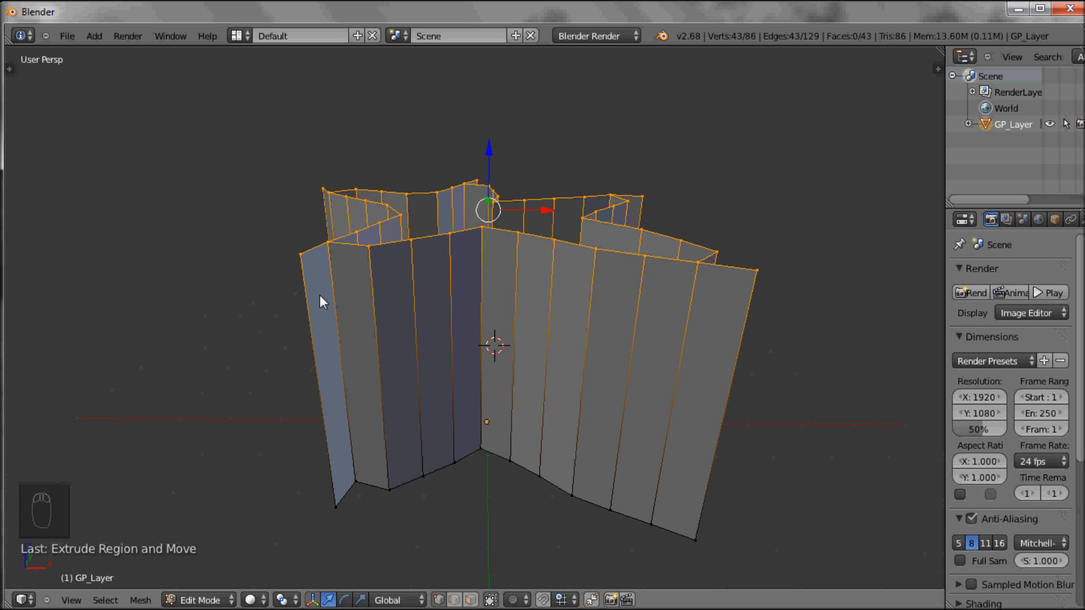
{"action": "middle_click_drag", "start_coordinate": [532, 317], "coordinate": [561, 334]}
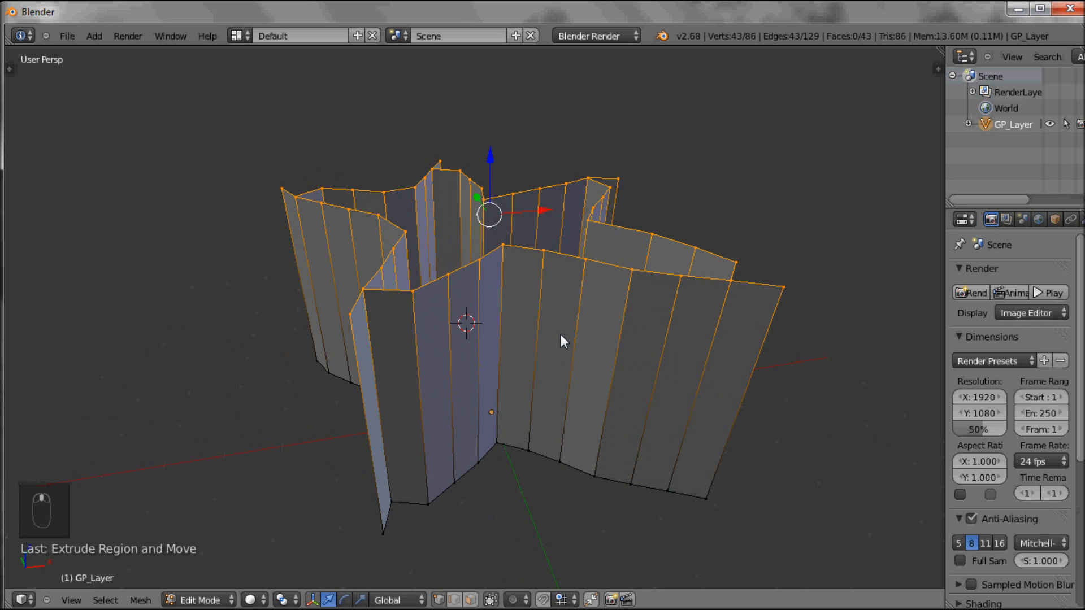
{"action": "key", "text": "ctrl+z"}
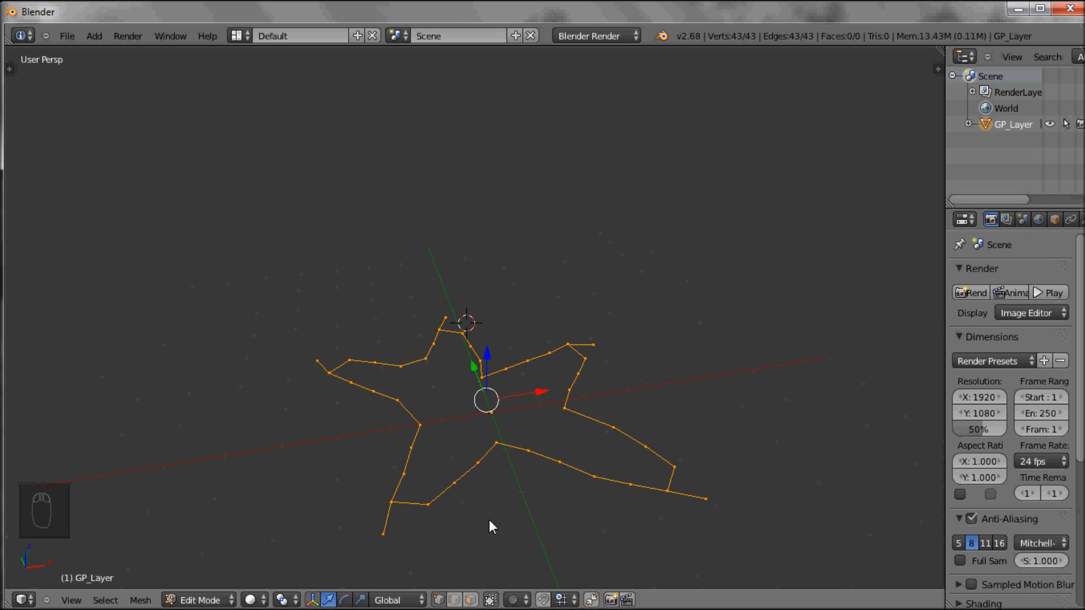
Delete the stray end vertices sticking out of the star's two lower arms.
{"action": "right_click", "coordinate": [384, 536]}
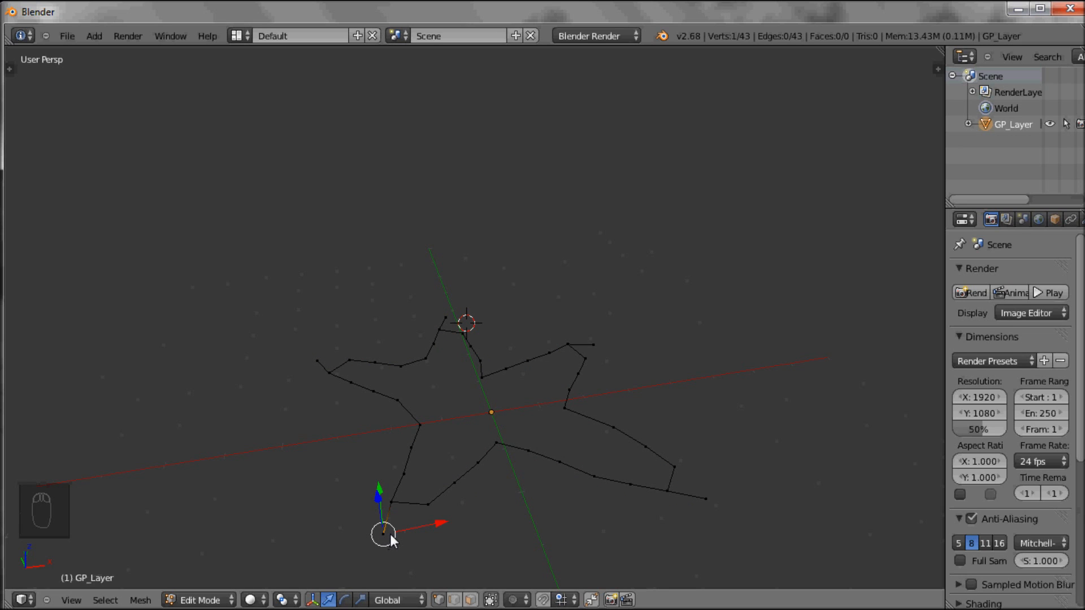
{"action": "key", "text": "Delete"}
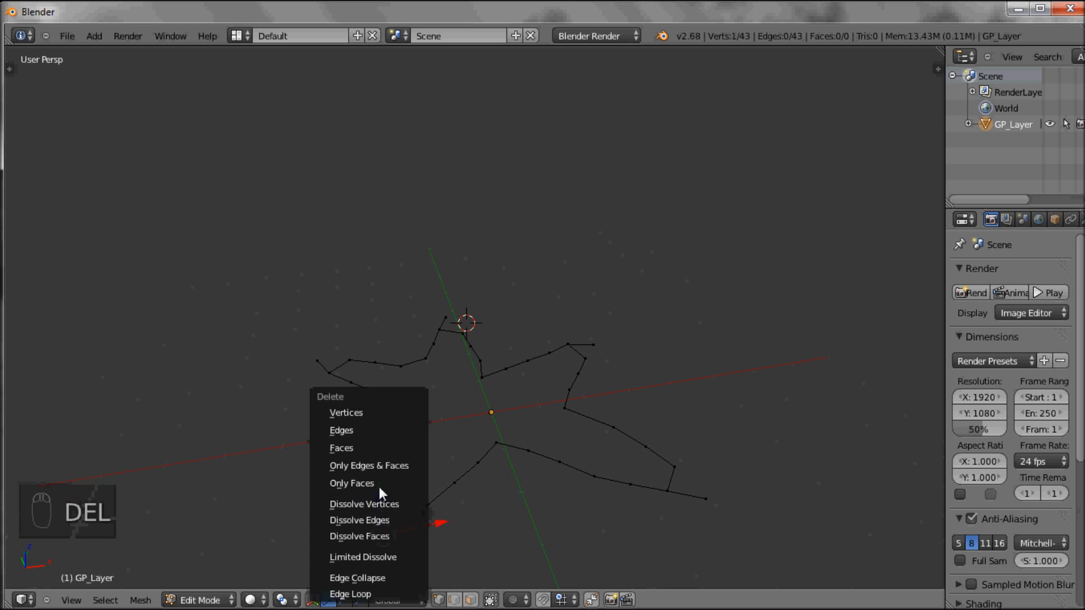
{"action": "left_click", "coordinate": [354, 413]}
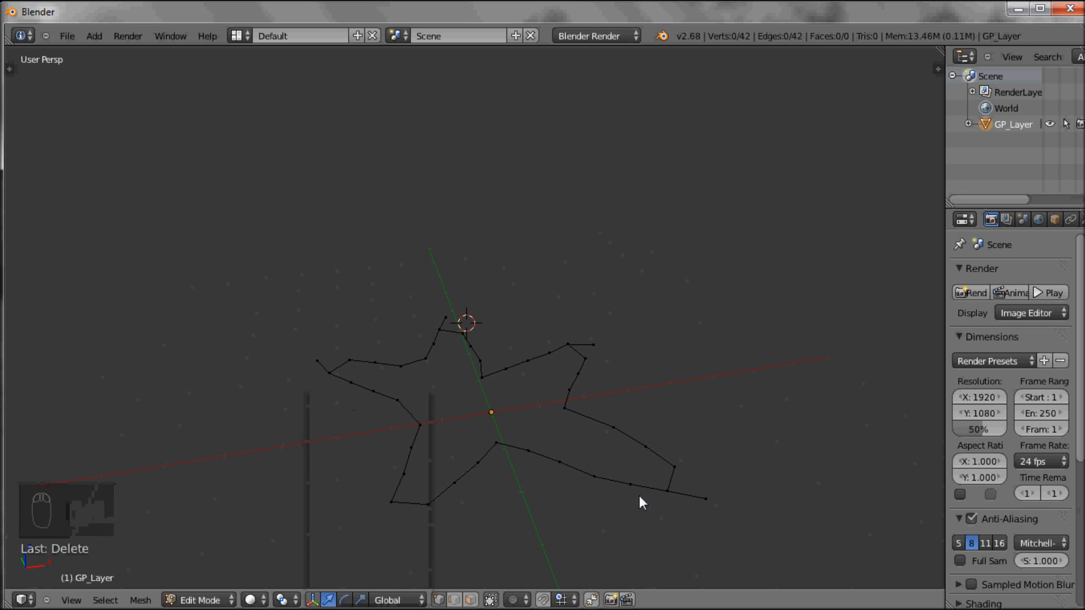
{"action": "right_click", "coordinate": [706, 499]}
{"action": "key", "text": "Delete"}
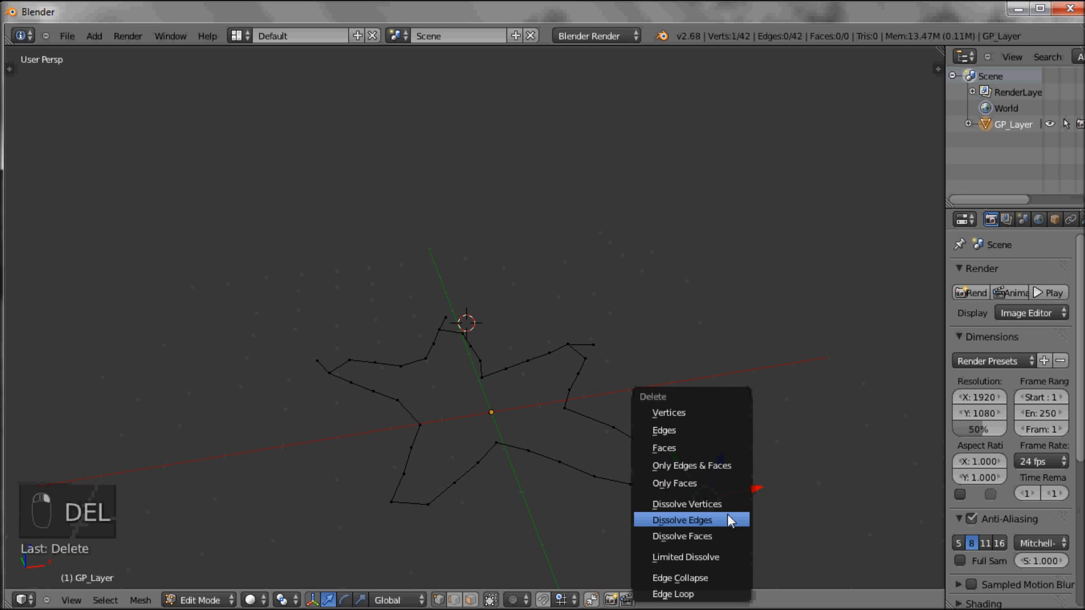
{"action": "left_click", "coordinate": [666, 412]}
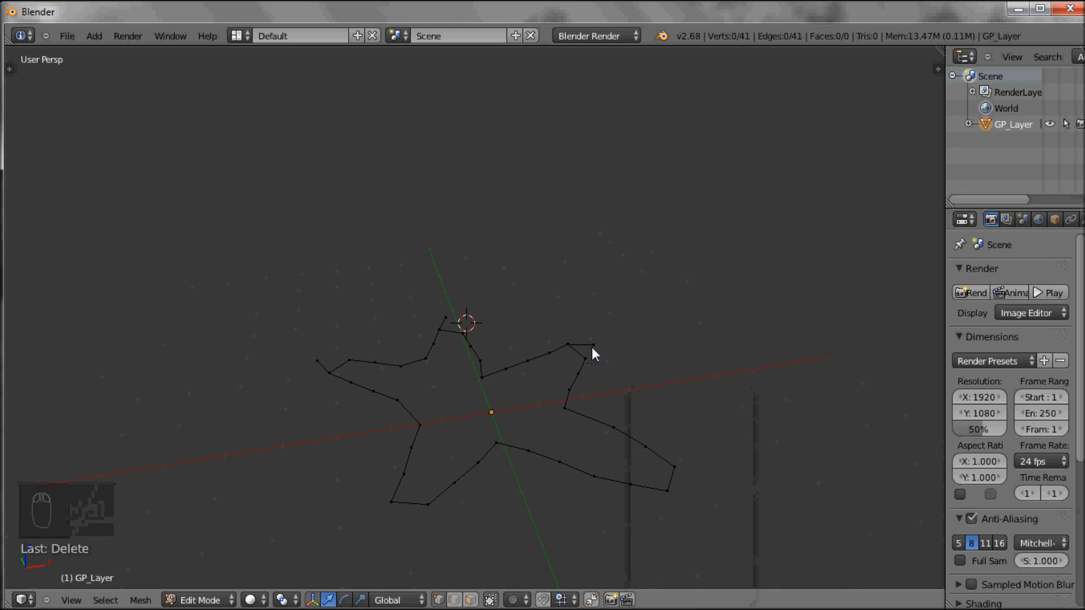
Delete the stray end vertices at the tips of the star's upper-right, left and top arms.
{"action": "right_click", "coordinate": [593, 345]}
{"action": "key", "text": "Delete"}
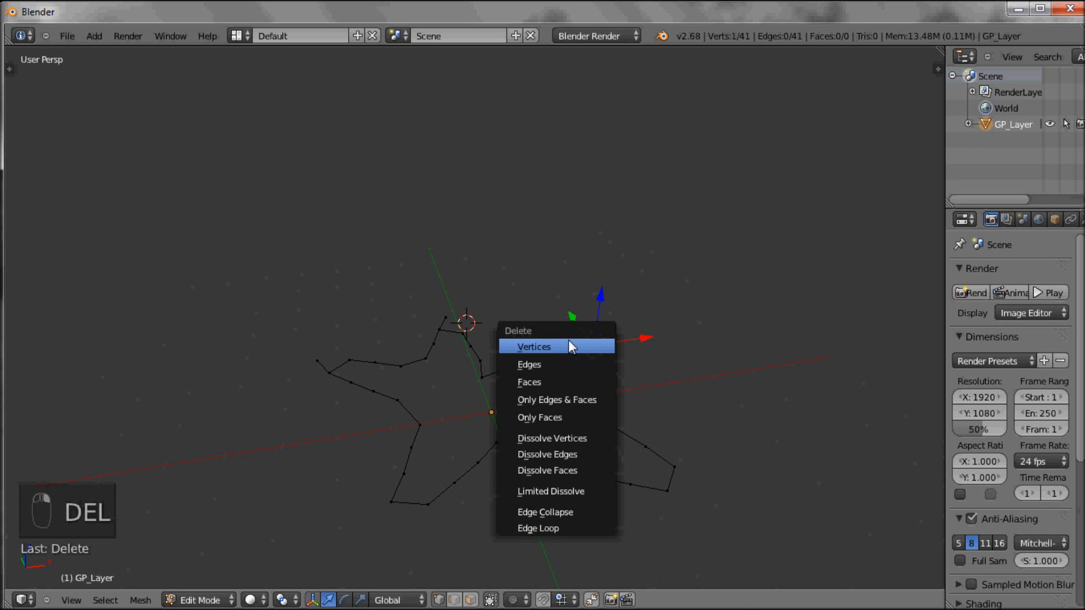
{"action": "left_click", "coordinate": [569, 347]}
{"action": "right_click", "coordinate": [314, 359]}
{"action": "key", "text": "Delete"}
{"action": "left_click", "coordinate": [308, 356]}
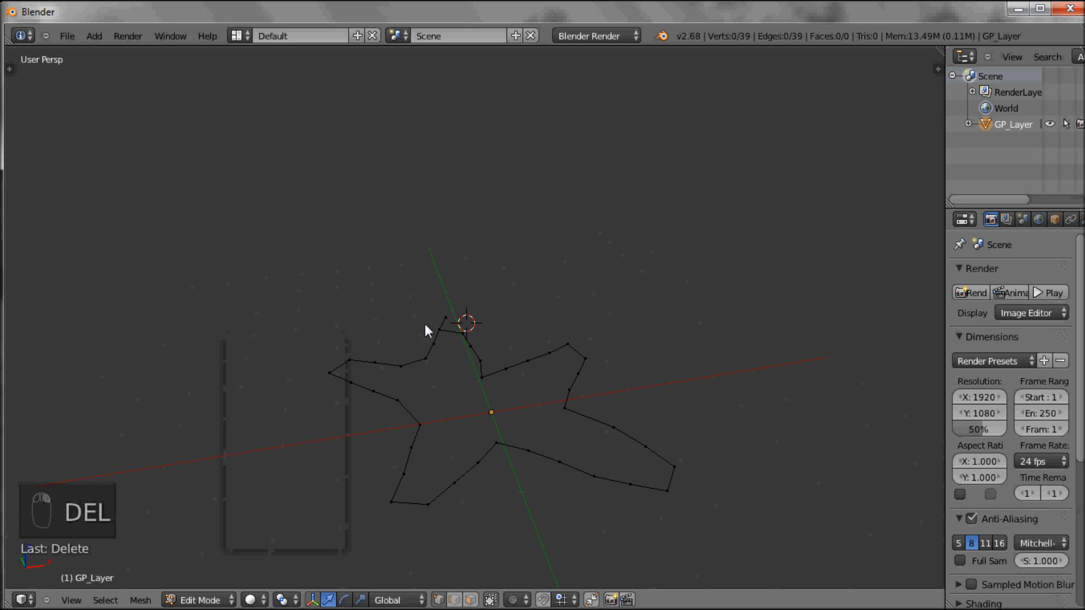
{"action": "right_click", "coordinate": [447, 318]}
{"action": "key", "text": "Delete"}
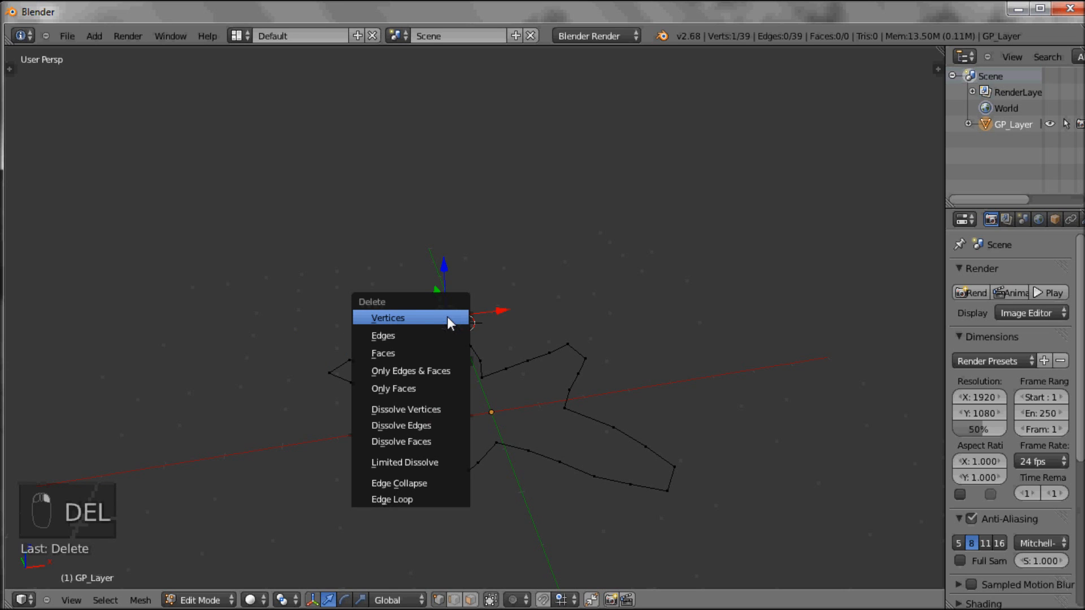
{"action": "left_click", "coordinate": [407, 321]}
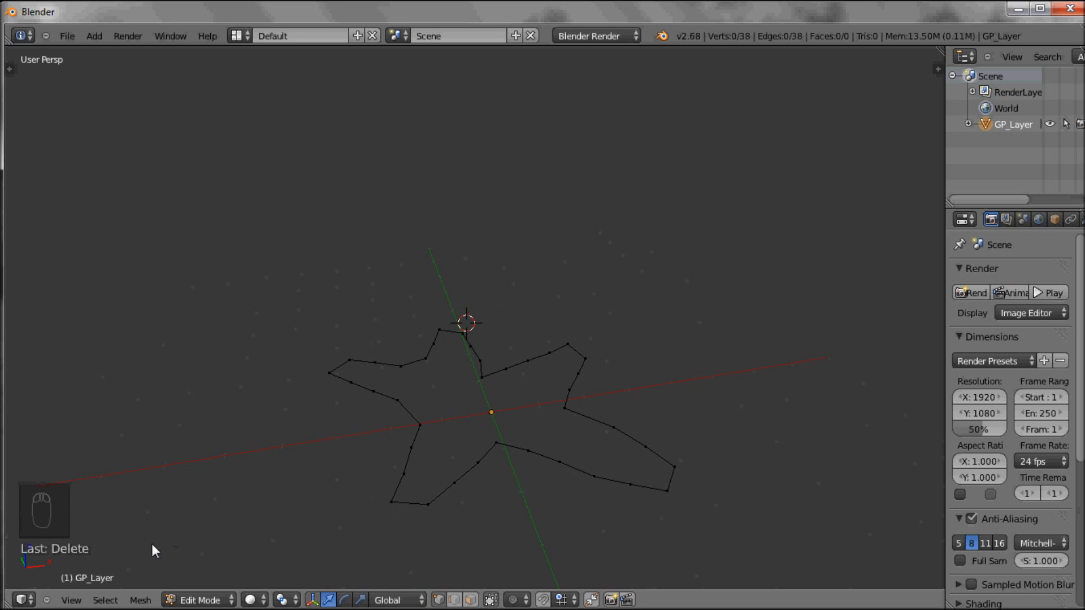
In the top view, move the end vertices of the star's lower-right and upper-right arms outward about 1 unit into sharp points.
{"action": "left_click", "coordinate": [86, 600]}
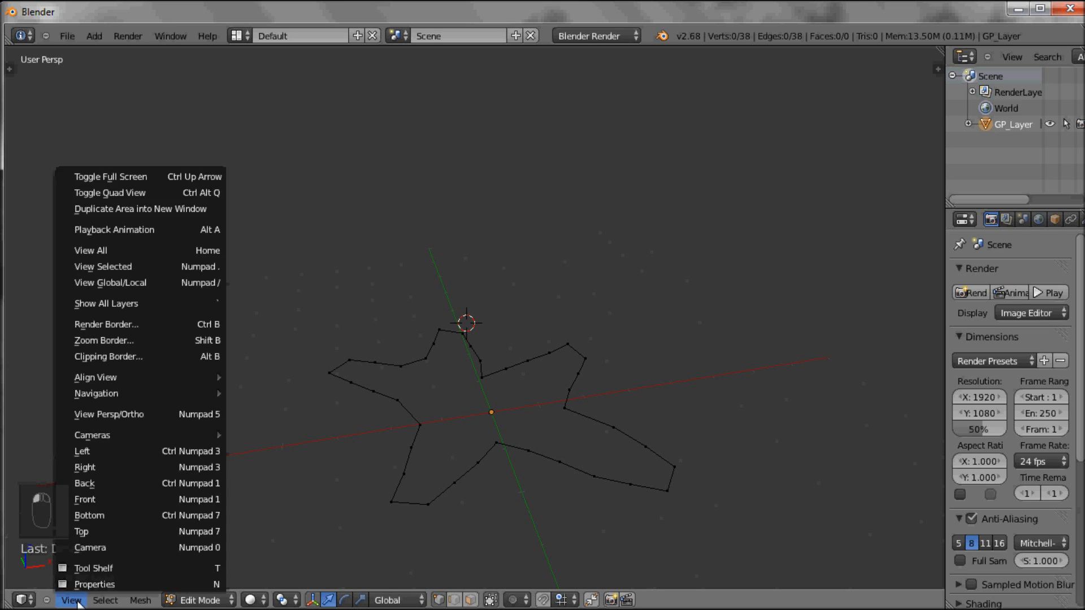
{"action": "left_click", "coordinate": [88, 526]}
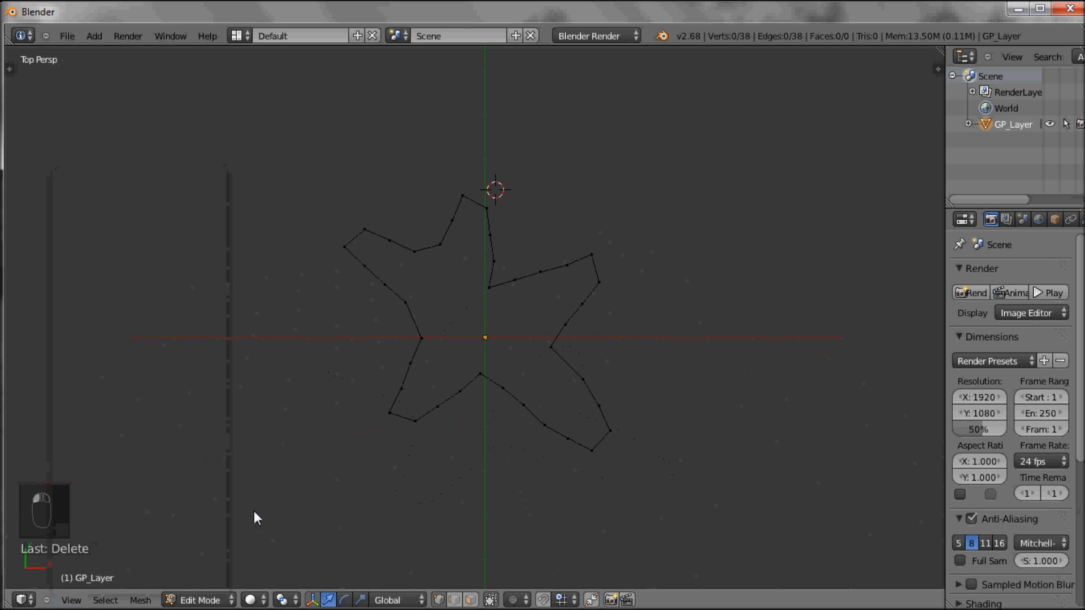
{"action": "right_click", "coordinate": [593, 450]}
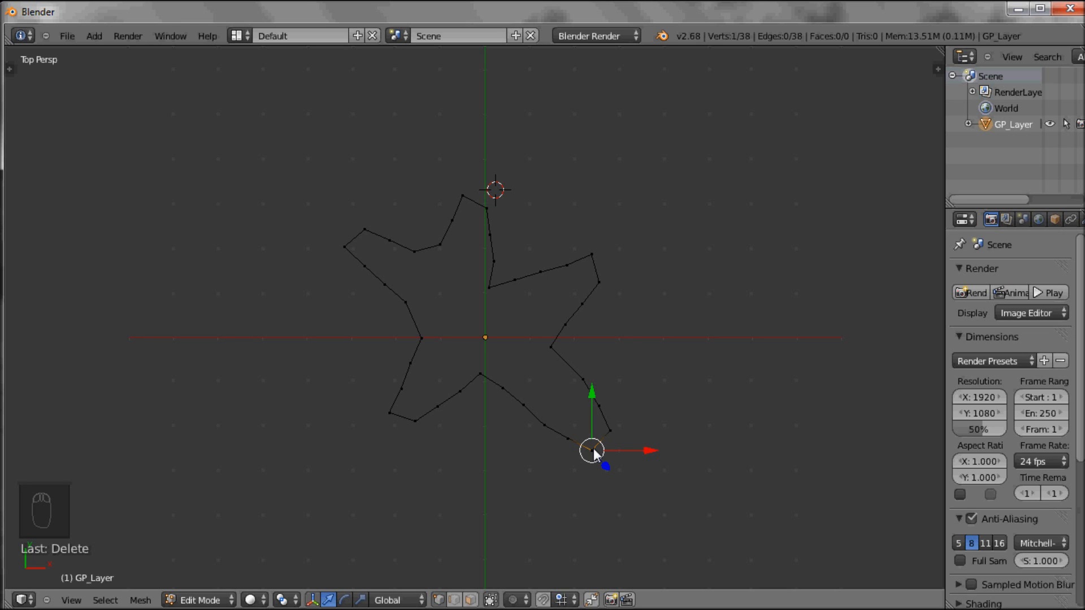
{"action": "key", "text": "g"}
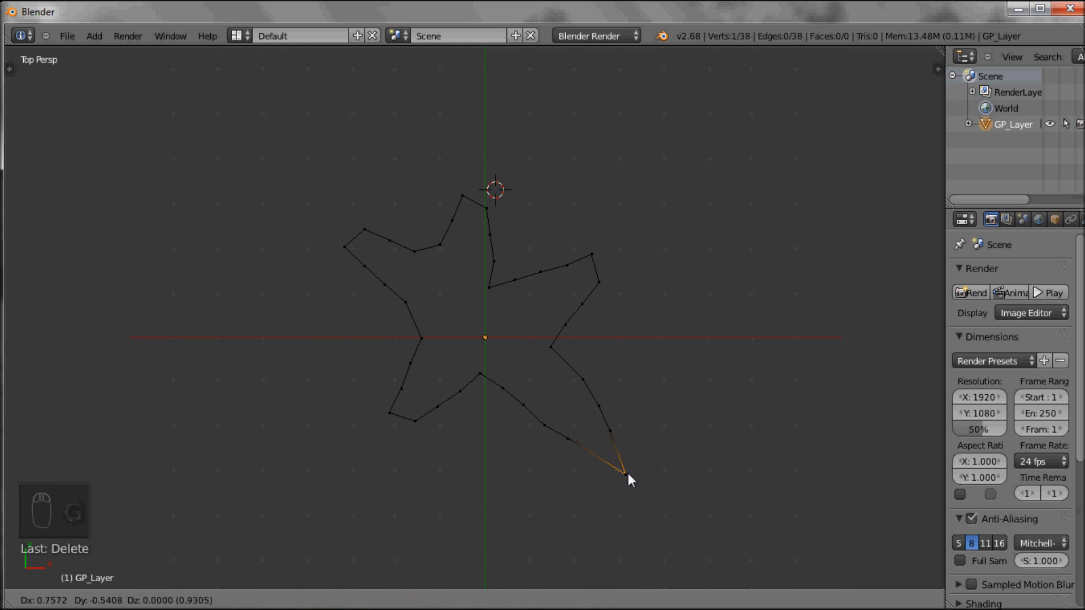
{"action": "left_click", "coordinate": [631, 478]}
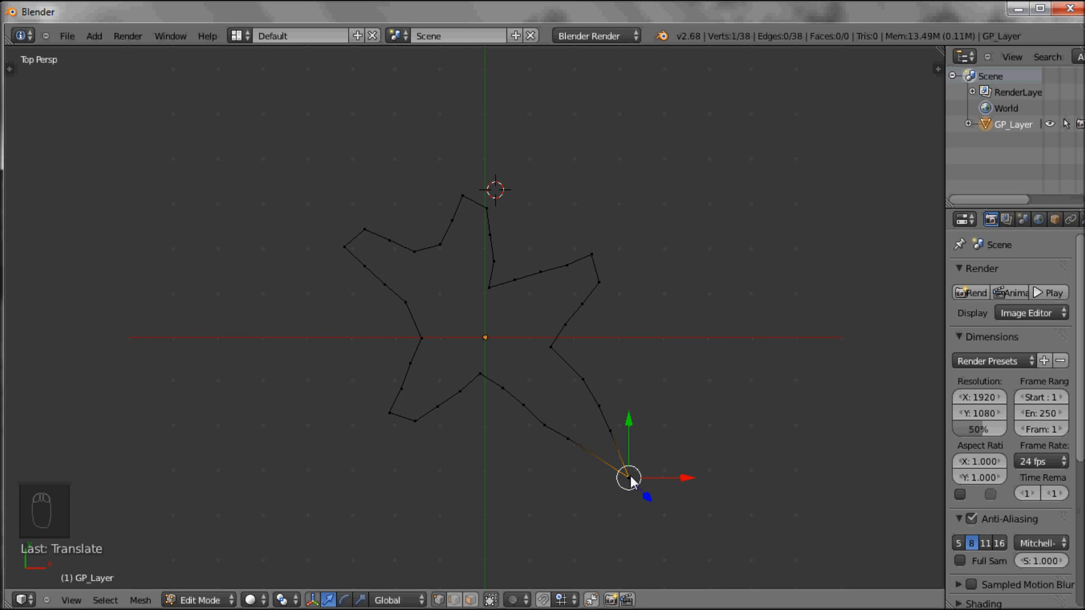
{"action": "right_click", "coordinate": [590, 257]}
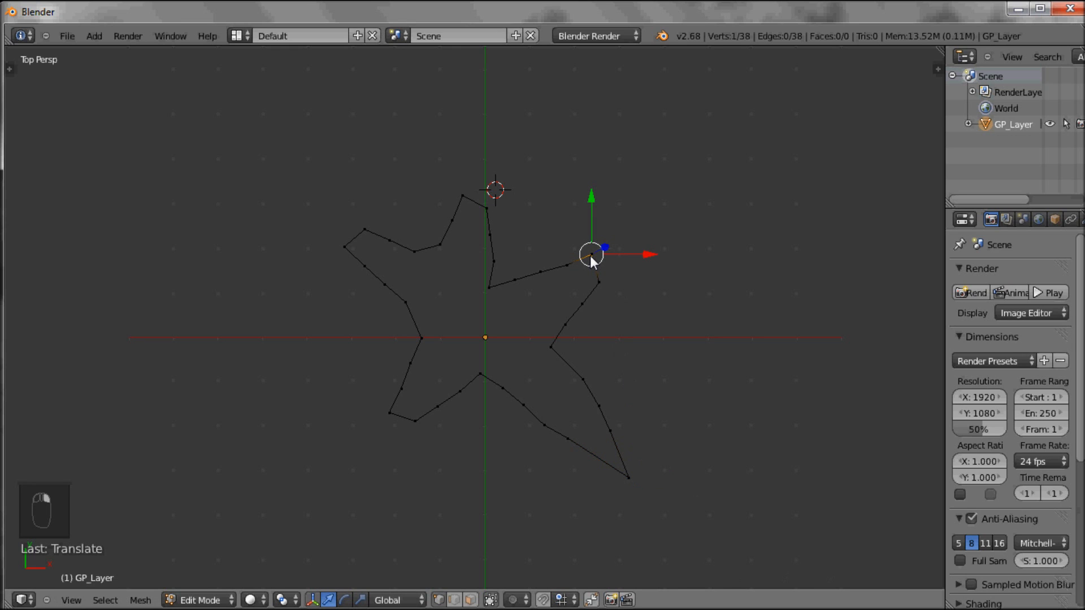
{"action": "key", "text": "g"}
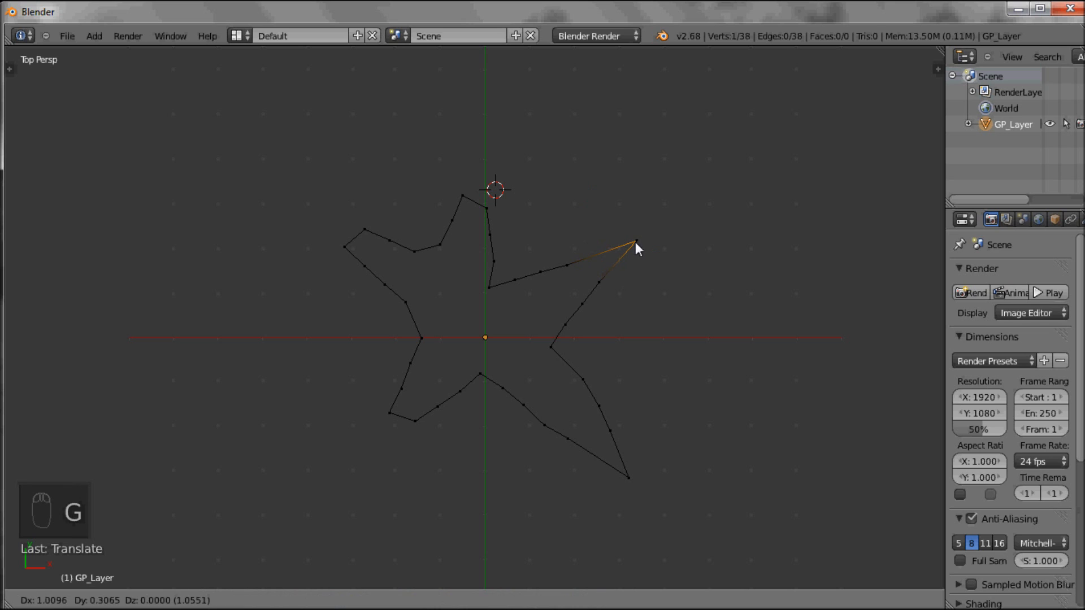
{"action": "left_click", "coordinate": [636, 242]}
Move one end vertex of the star's top, lower-left and upper-left arms outward about 0.8 unit to sharpen the tips.
{"action": "right_click", "coordinate": [465, 196]}
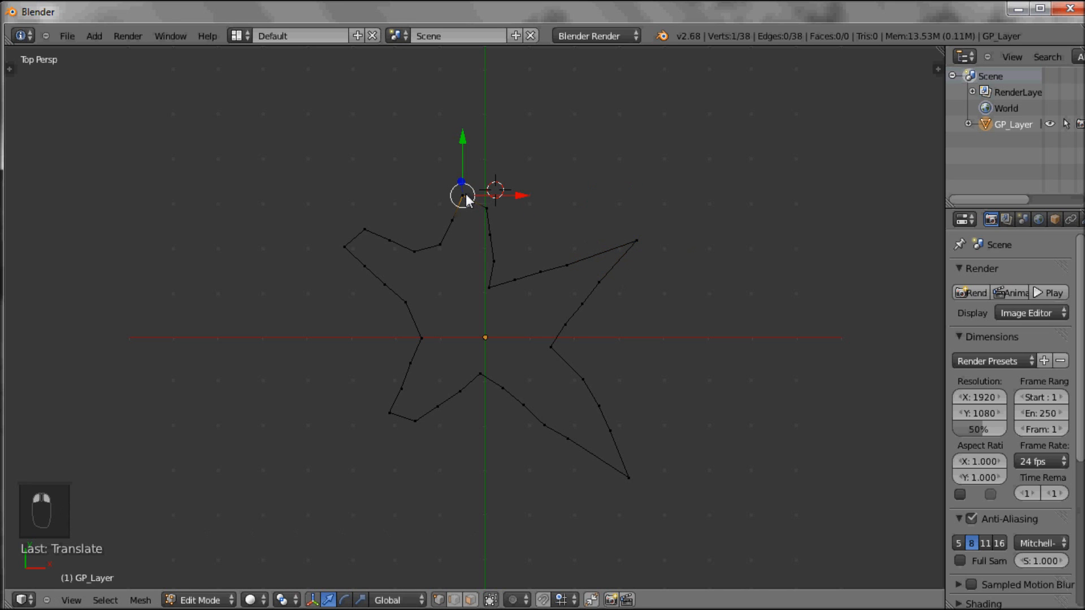
{"action": "key", "text": "g"}
{"action": "left_click", "coordinate": [475, 167]}
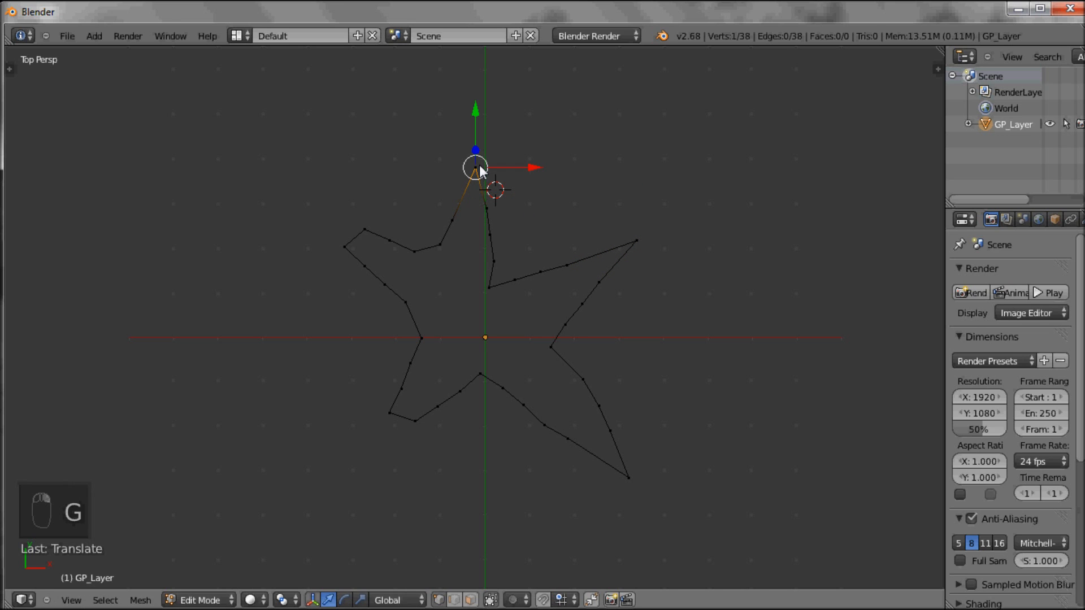
{"action": "right_click", "coordinate": [388, 411]}
{"action": "key", "text": "g"}
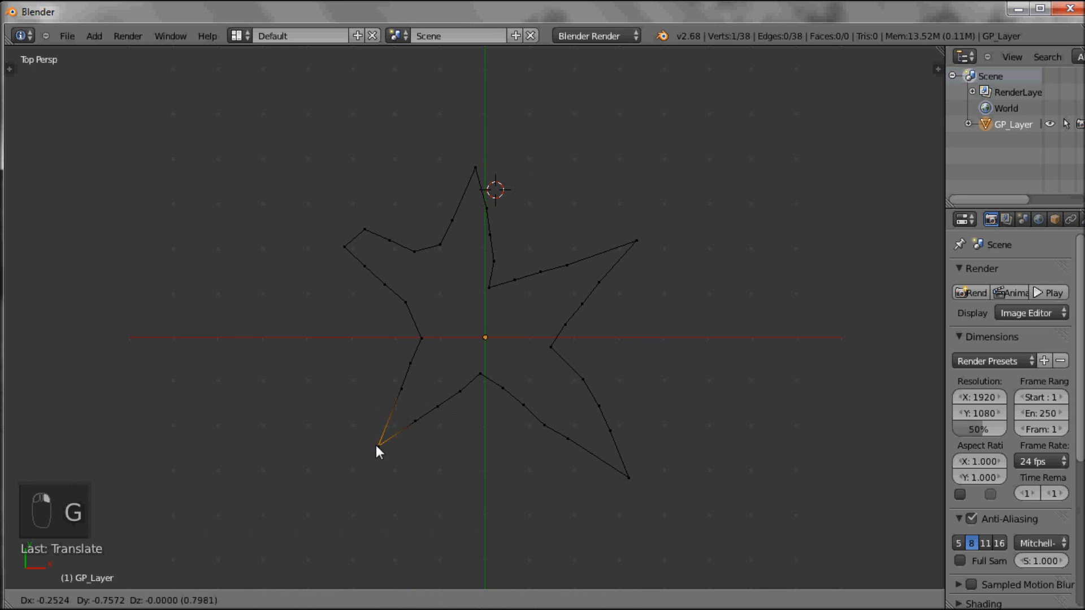
{"action": "left_click", "coordinate": [377, 447]}
{"action": "right_click", "coordinate": [344, 248]}
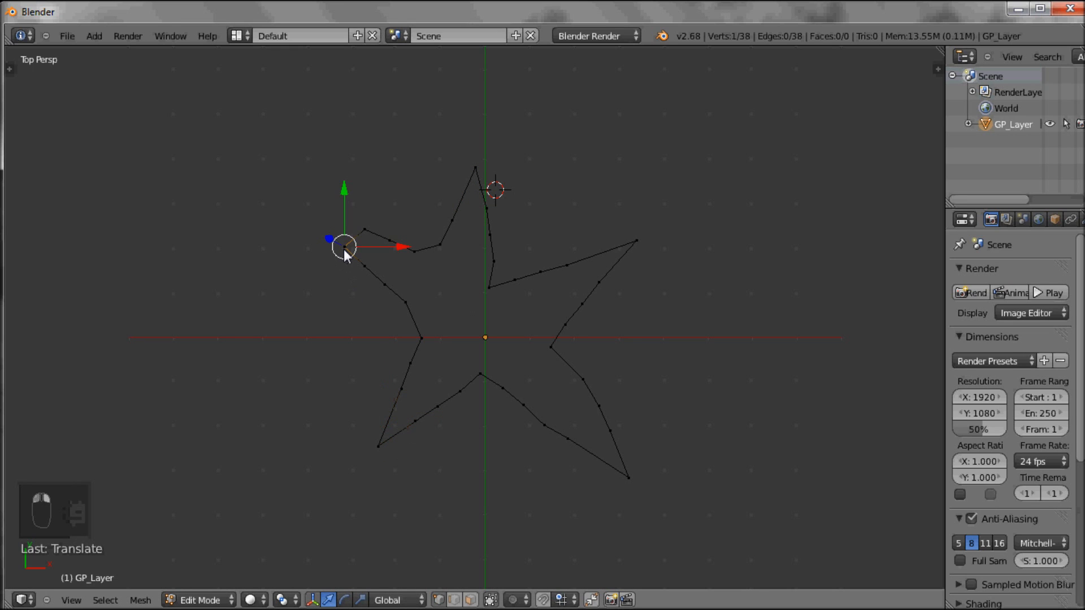
{"action": "key", "text": "g"}
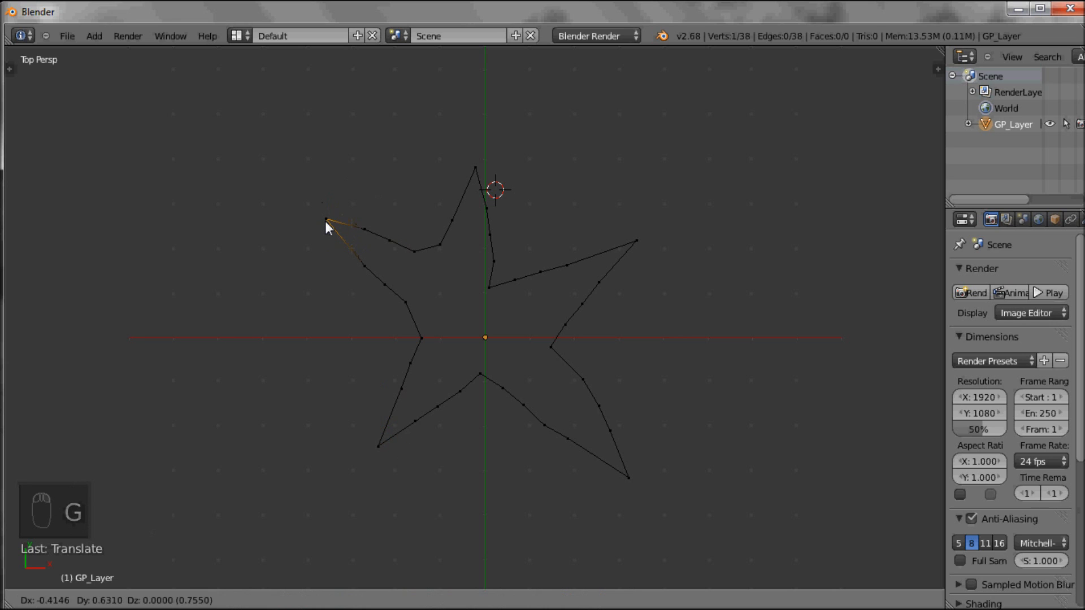
{"action": "left_click", "coordinate": [324, 222]}
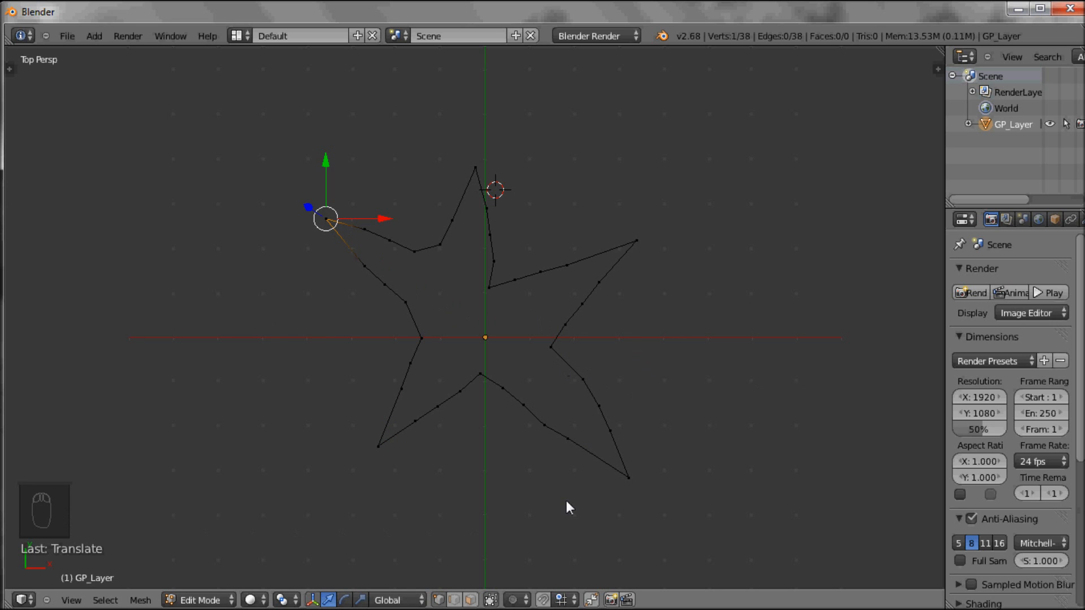
Select the whole star outline and extrude it upward along the Z axis by about 5.3 units.
{"action": "middle_click_drag", "start_coordinate": [562, 511], "coordinate": [521, 378]}
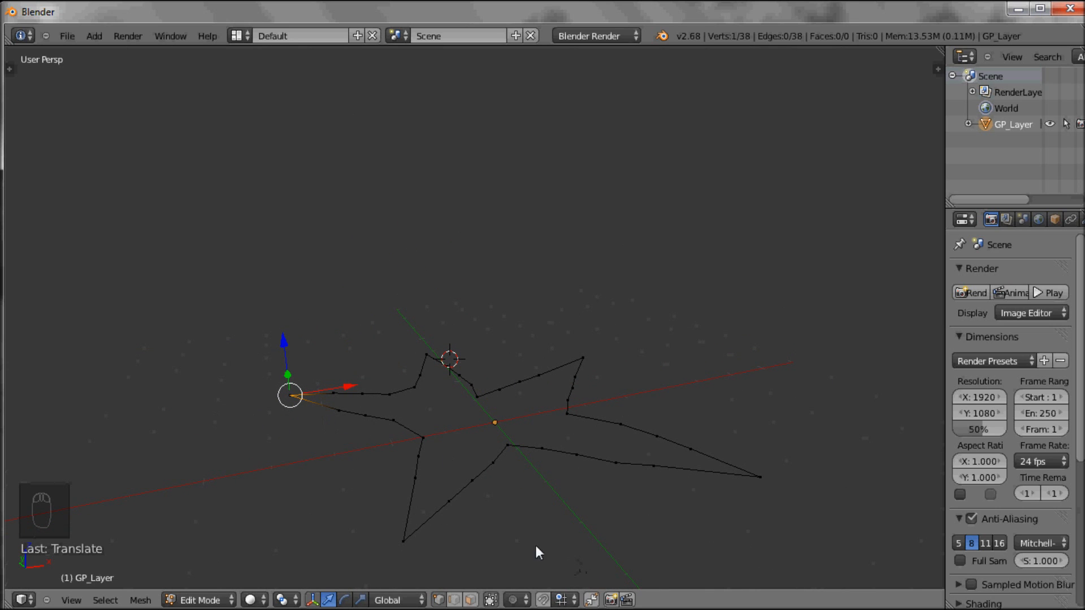
{"action": "left_click", "coordinate": [70, 600]}
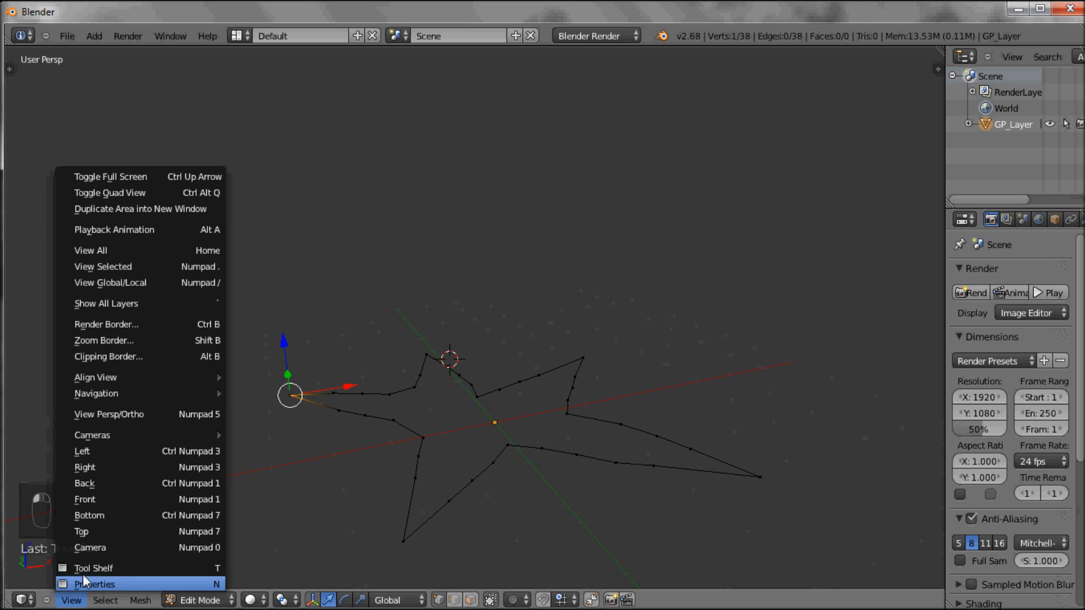
{"action": "left_click", "coordinate": [82, 533]}
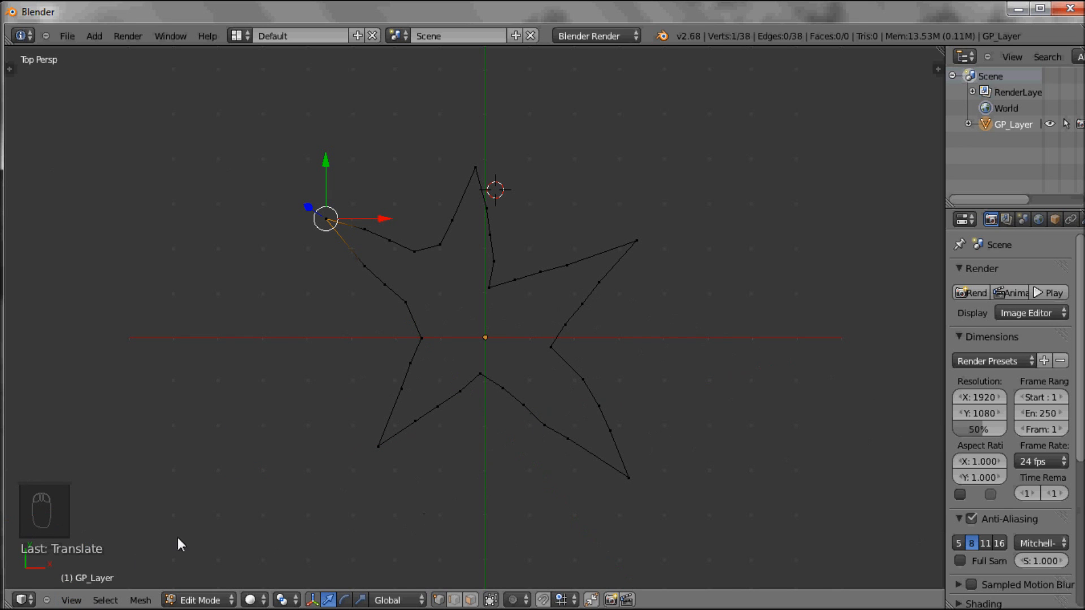
{"action": "left_click", "coordinate": [63, 600]}
{"action": "middle_click_drag", "start_coordinate": [500, 507], "coordinate": [511, 366]}
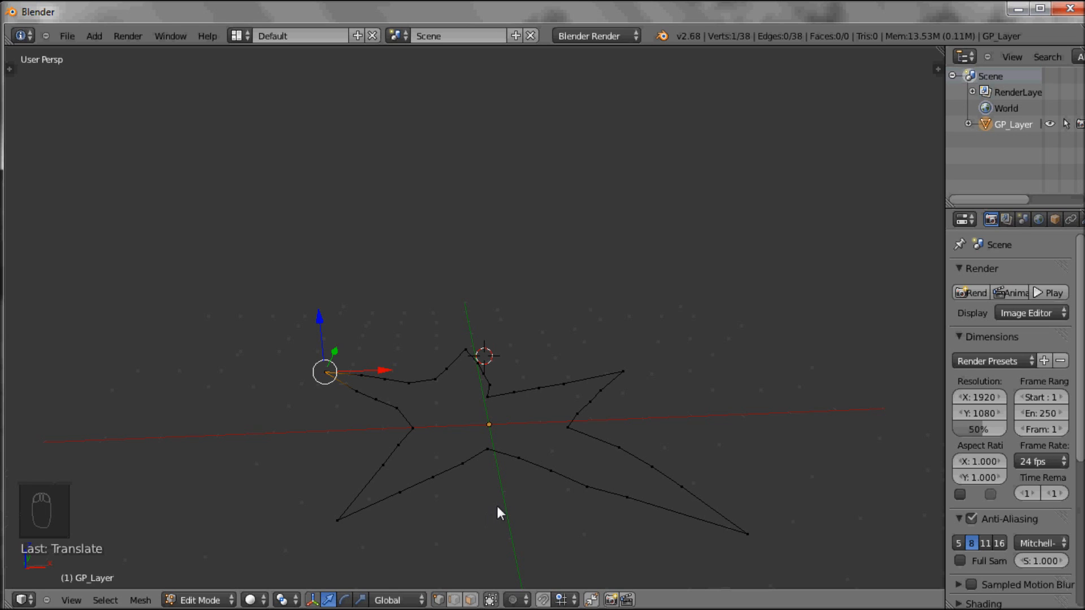
{"action": "key", "text": "a"}
{"action": "key", "text": "a"}
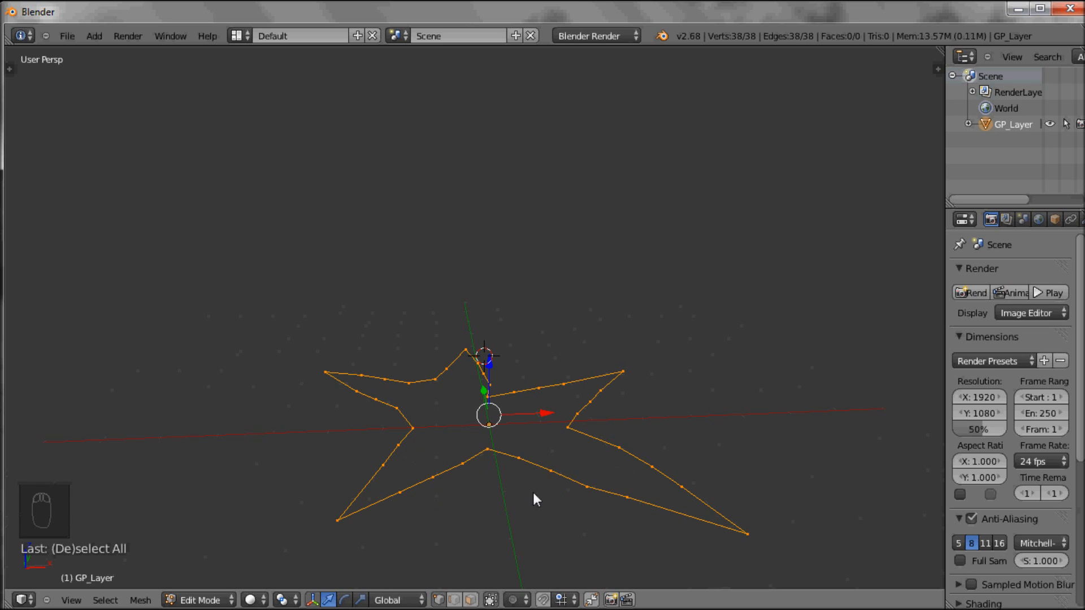
{"action": "key", "text": "e"}
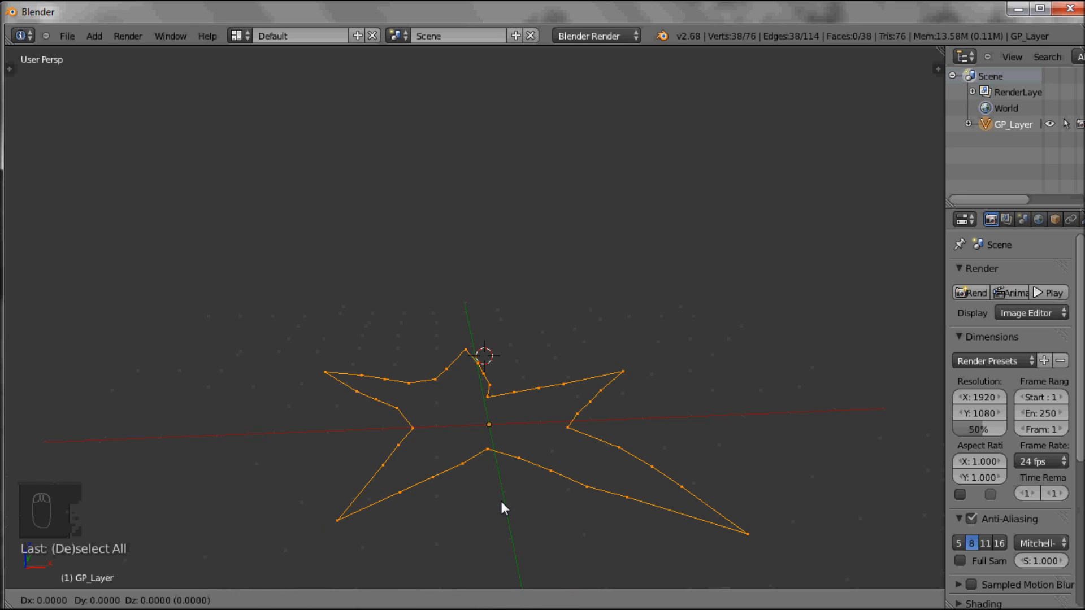
{"action": "key", "text": "z"}
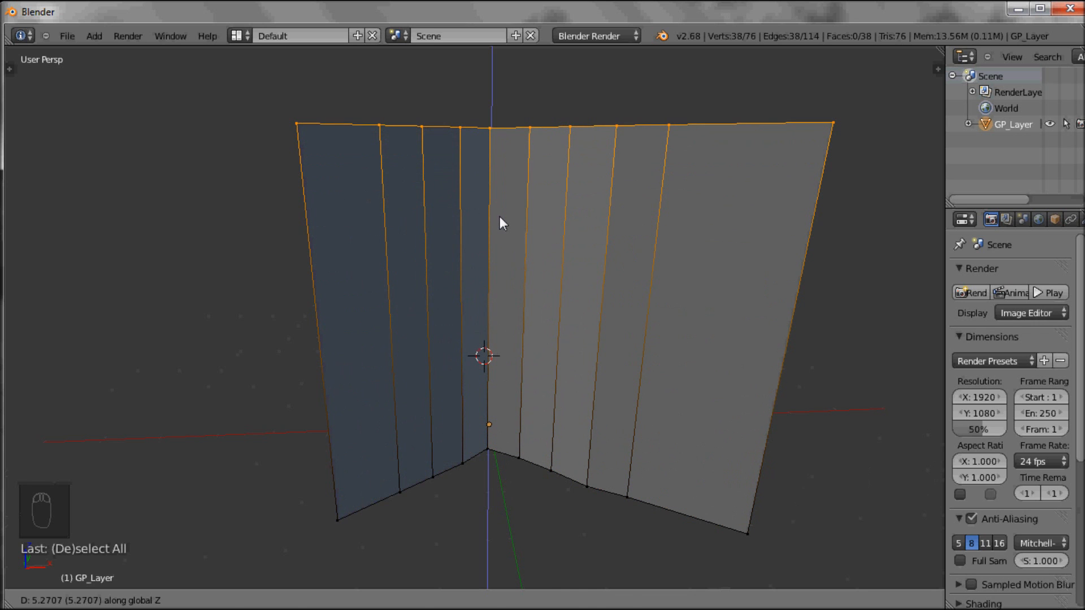
{"action": "left_click", "coordinate": [499, 218]}
Save the extruded star in the Desktop folder as a new Blender file named Project2.
{"action": "mouse_move", "coordinate": [688, 283]}
{"action": "middle_mouse_down"}
{"action": "mouse_move", "coordinate": [611, 310]}
{"action": "mouse_move", "coordinate": [506, 310]}
{"action": "mouse_move", "coordinate": [500, 431]}
{"action": "mouse_move", "coordinate": [535, 279]}
{"action": "mouse_move", "coordinate": [673, 269]}
{"action": "middle_mouse_up"}
{"action": "scroll", "coordinate": [538, 256], "scroll_direction": "down", "scroll_amount": 3}
{"action": "middle_click_drag", "start_coordinate": [531, 262], "coordinate": [542, 354]}
{"action": "middle_click_drag", "start_coordinate": [613, 276], "coordinate": [508, 259]}
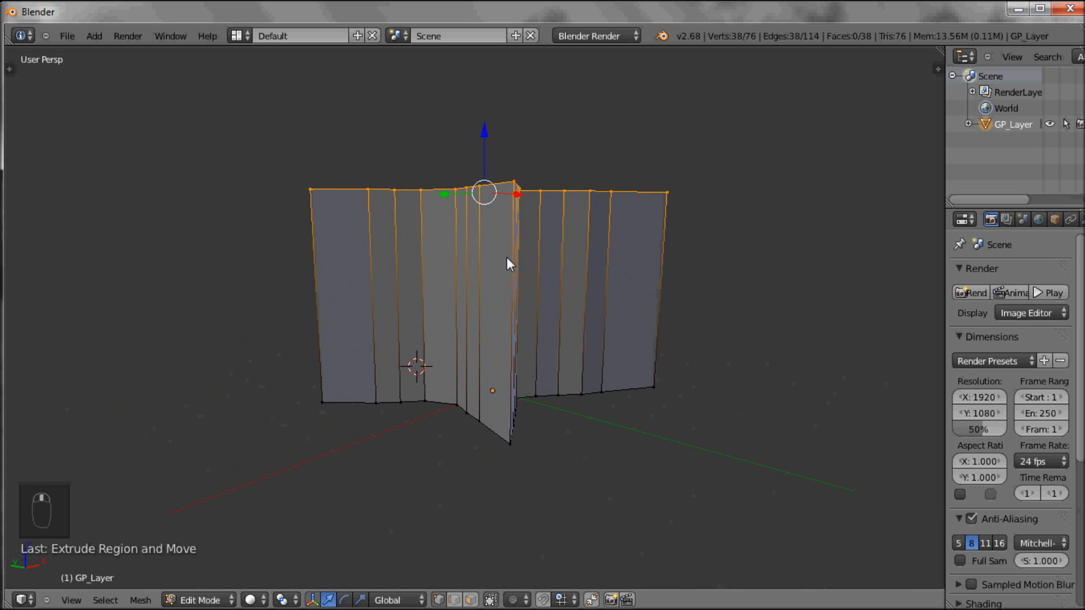
{"action": "middle_click_drag", "start_coordinate": [436, 264], "coordinate": [407, 304]}
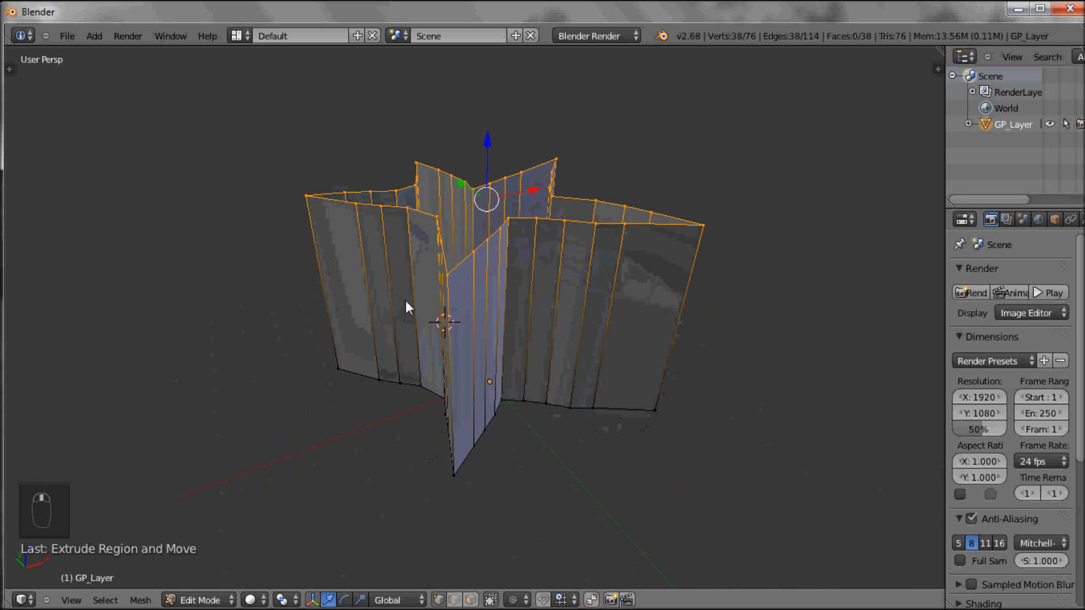
{"action": "left_click", "coordinate": [65, 36]}
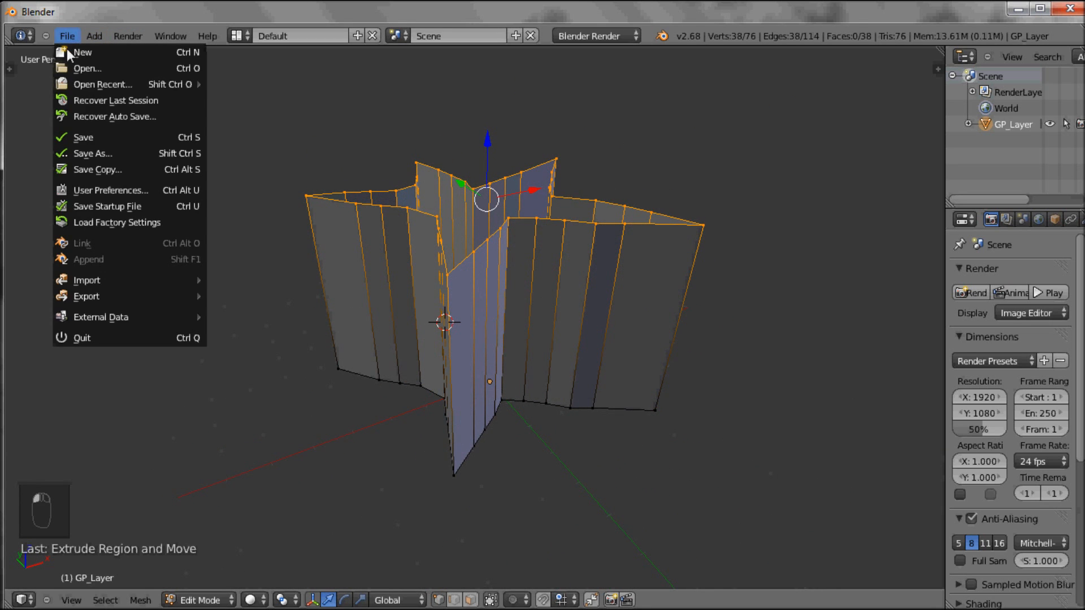
{"action": "left_click", "coordinate": [82, 154]}
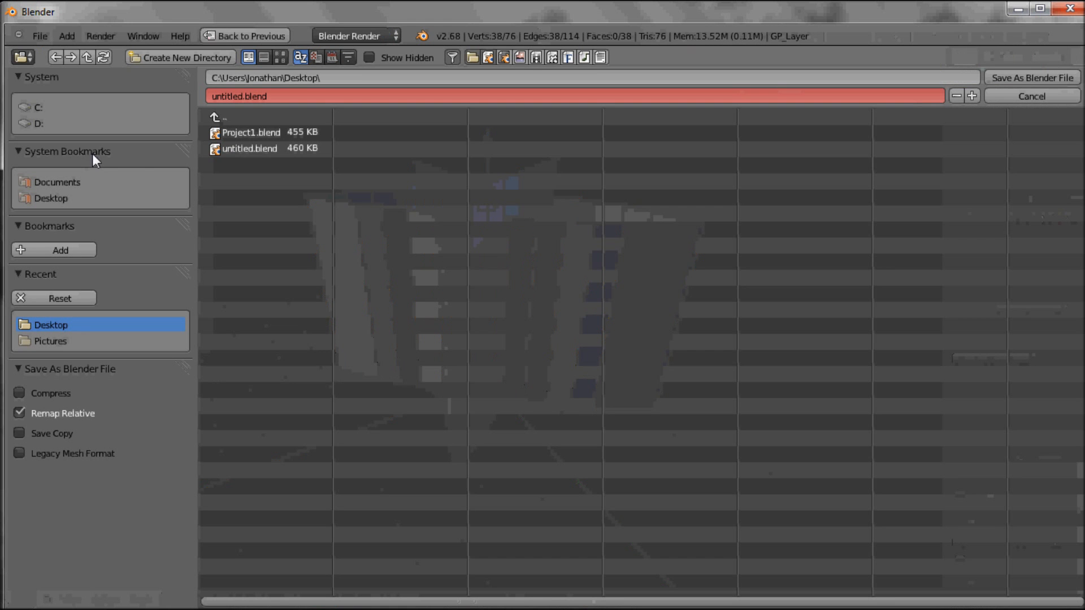
{"action": "left_click", "coordinate": [245, 96]}
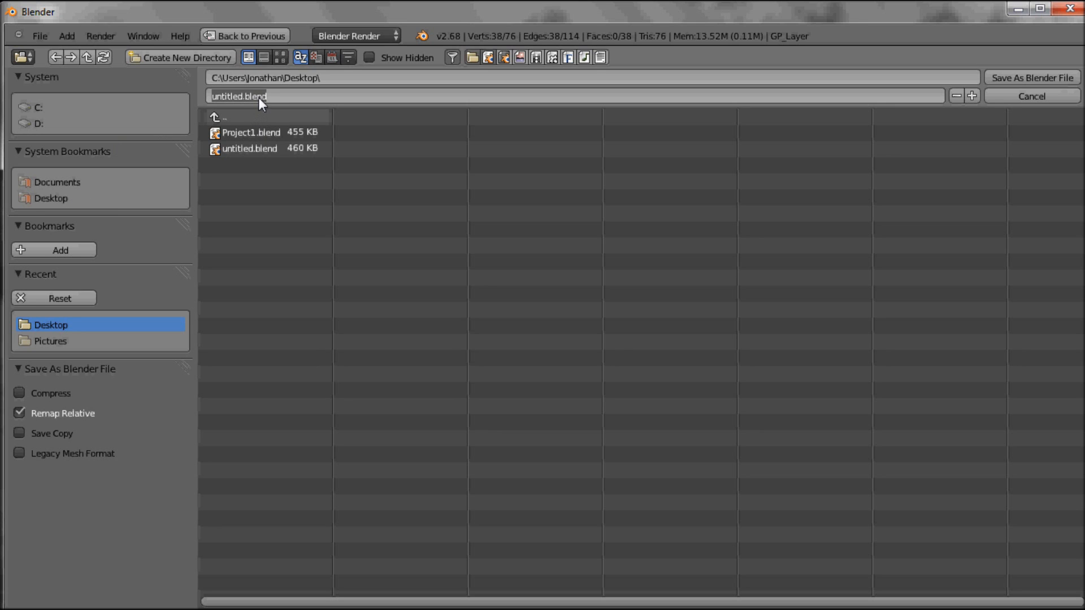
{"action": "type", "text": "Project2"}
{"action": "left_click", "coordinate": [1025, 82]}
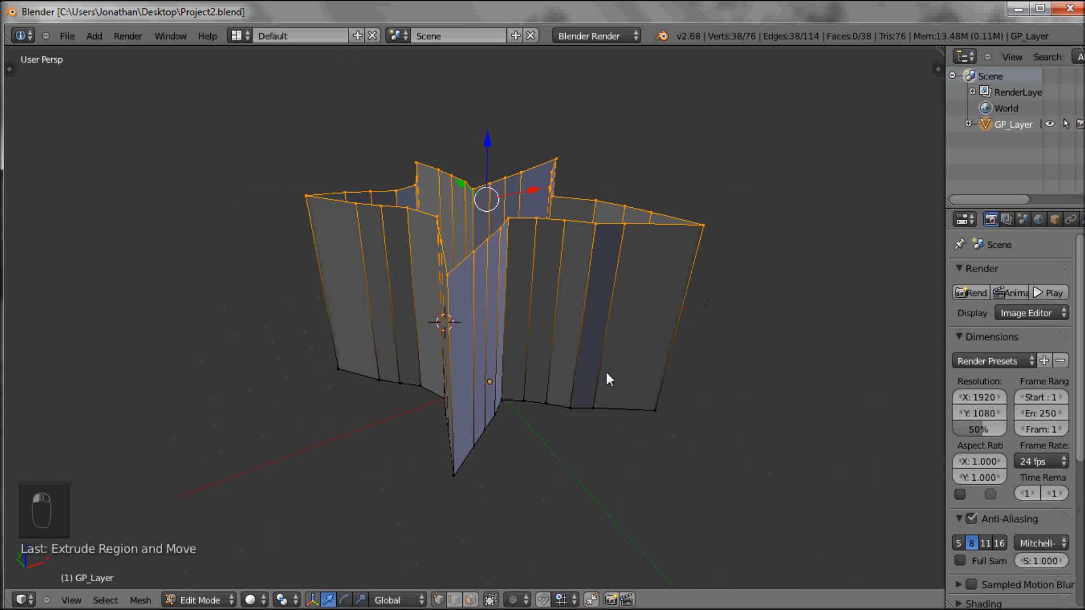
Show the extruded star in the front view and deselect all its geometry.
{"action": "middle_click_drag", "start_coordinate": [588, 388], "coordinate": [588, 346]}
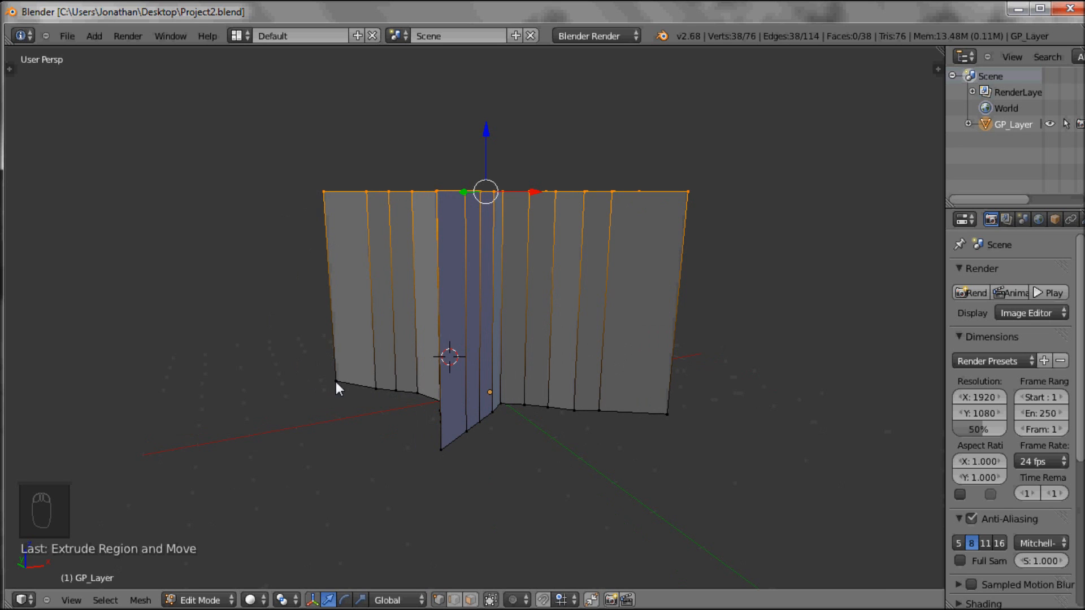
{"action": "middle_click_drag", "start_coordinate": [383, 254], "coordinate": [310, 225]}
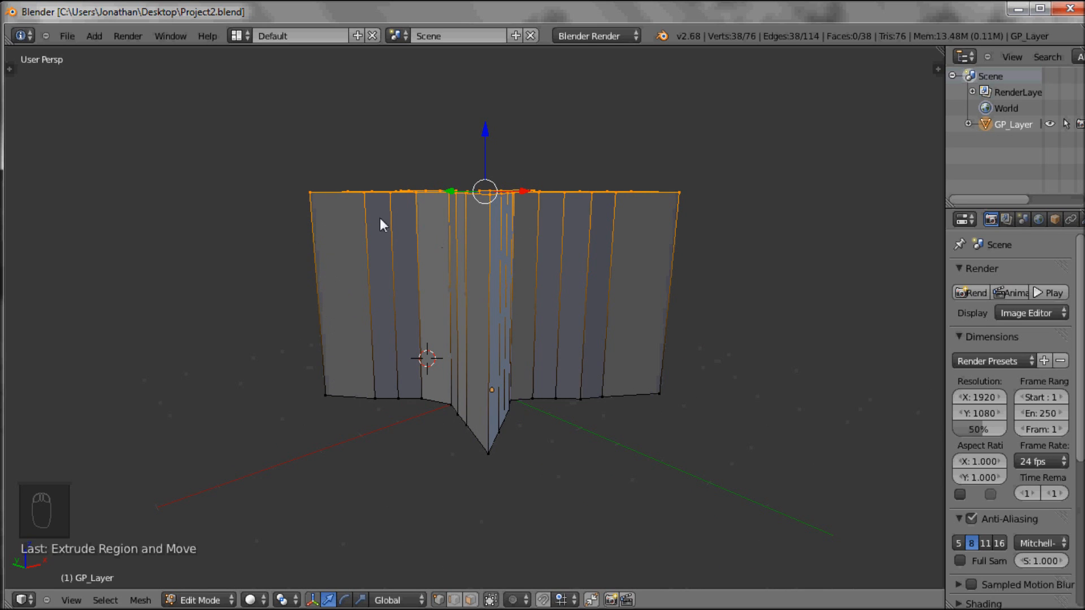
{"action": "mouse_move", "coordinate": [542, 323]}
{"action": "middle_mouse_down"}
{"action": "mouse_move", "coordinate": [511, 361]}
{"action": "mouse_move", "coordinate": [483, 430]}
{"action": "mouse_move", "coordinate": [530, 344]}
{"action": "mouse_move", "coordinate": [636, 299]}
{"action": "mouse_move", "coordinate": [508, 333]}
{"action": "mouse_move", "coordinate": [457, 371]}
{"action": "mouse_move", "coordinate": [501, 377]}
{"action": "mouse_move", "coordinate": [530, 315]}
{"action": "middle_mouse_up"}
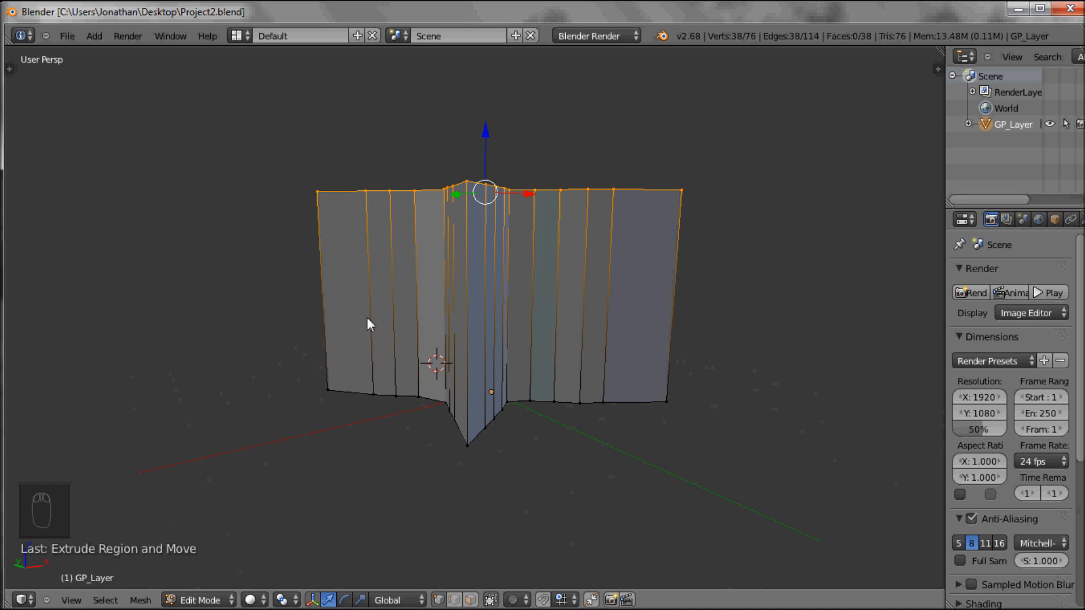
{"action": "left_click", "coordinate": [72, 601]}
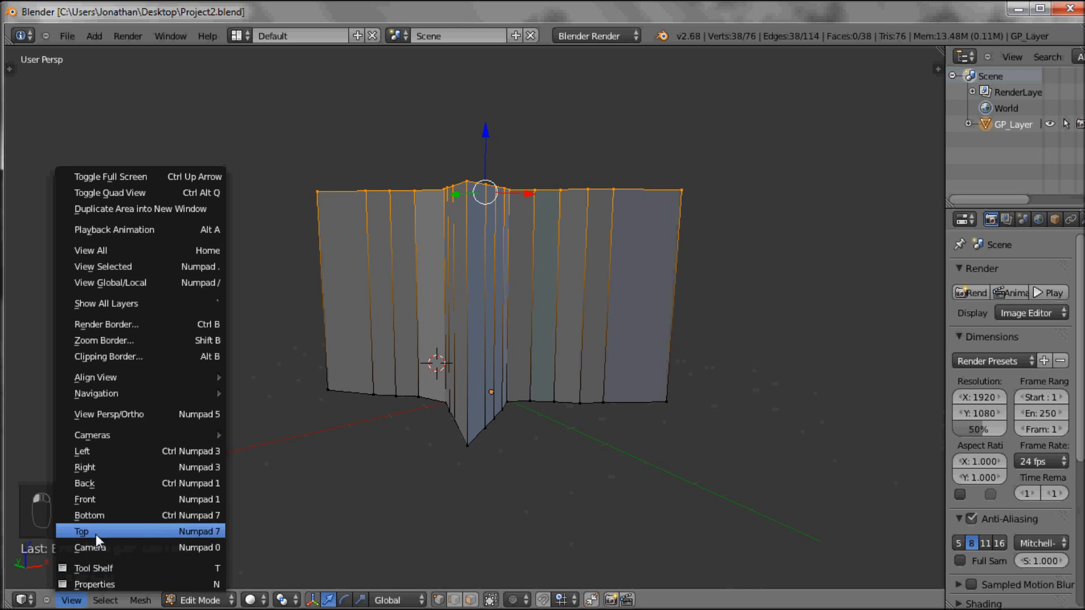
{"action": "left_click", "coordinate": [88, 500]}
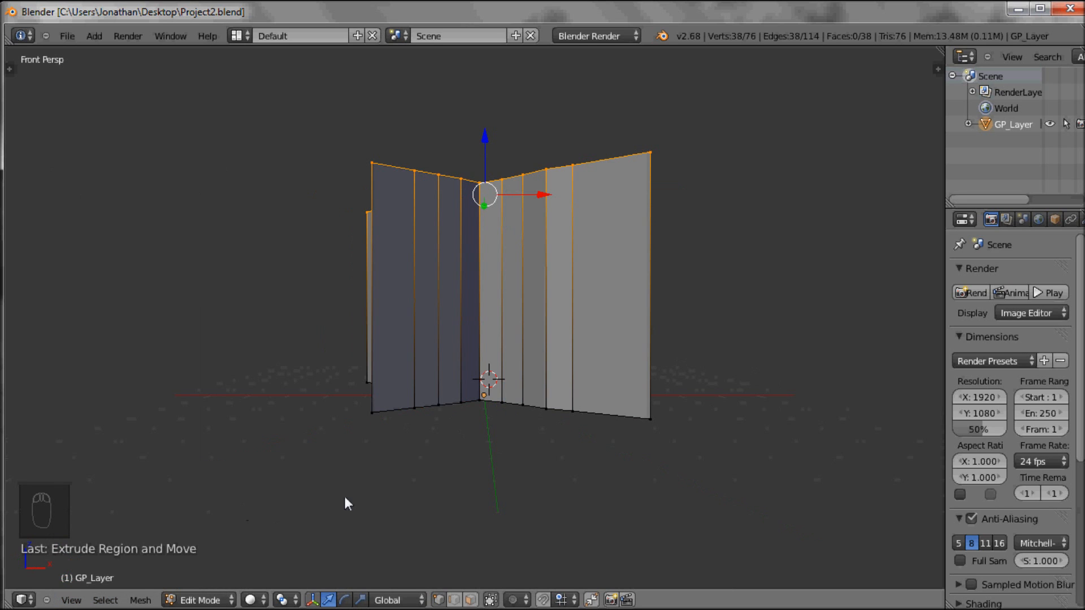
{"action": "key", "text": "a"}
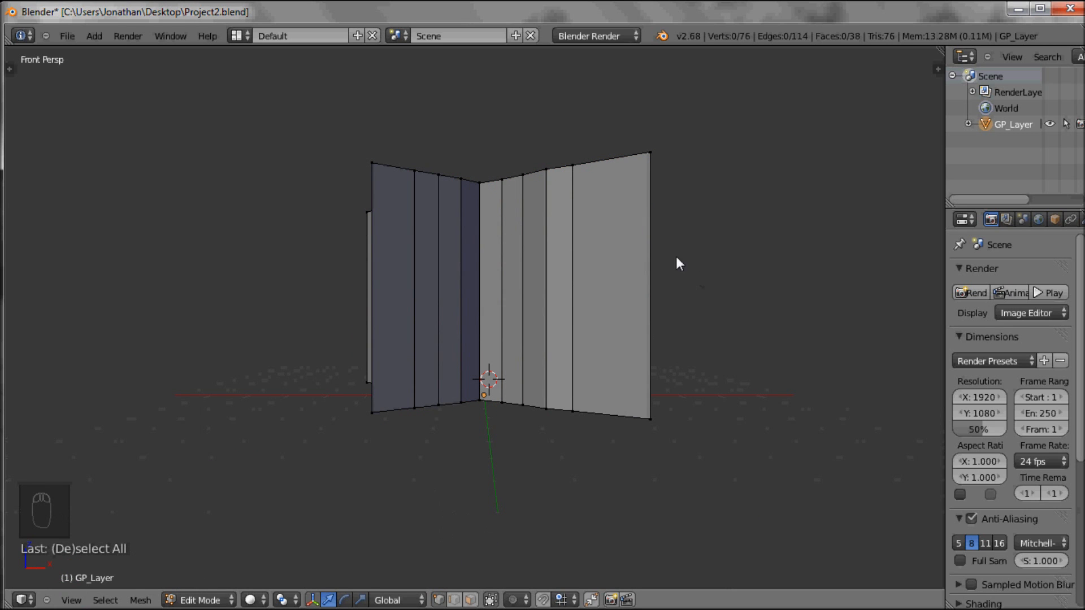
Try selecting a vertex on the wall's upper rim, deselect it, and select the vertical edge below it in edge select mode.
{"action": "middle_click_drag", "start_coordinate": [562, 223], "coordinate": [613, 297]}
{"action": "right_click", "coordinate": [534, 230]}
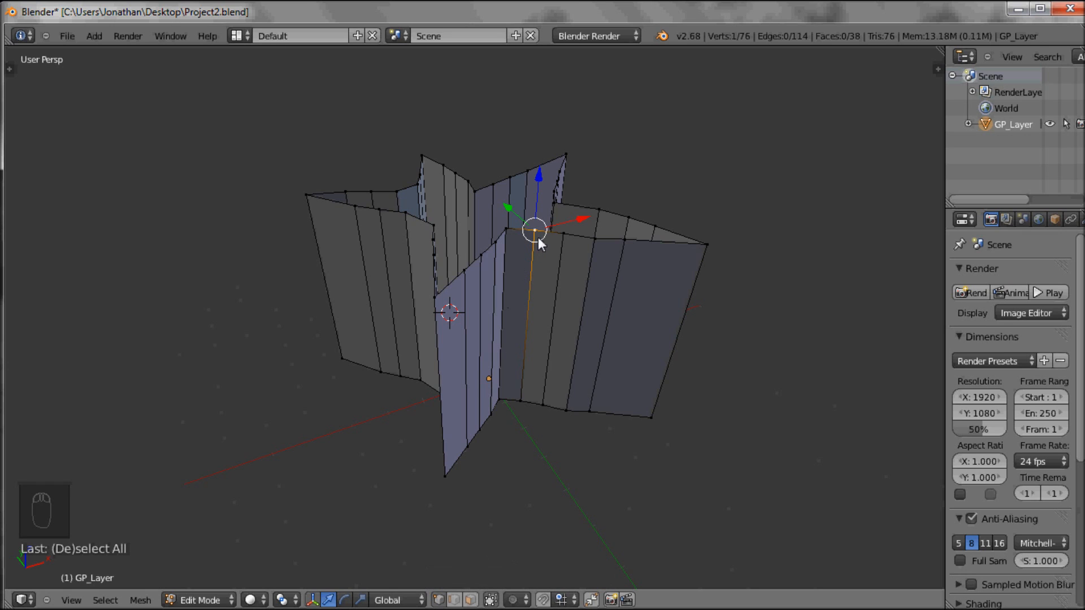
{"action": "key", "text": "a"}
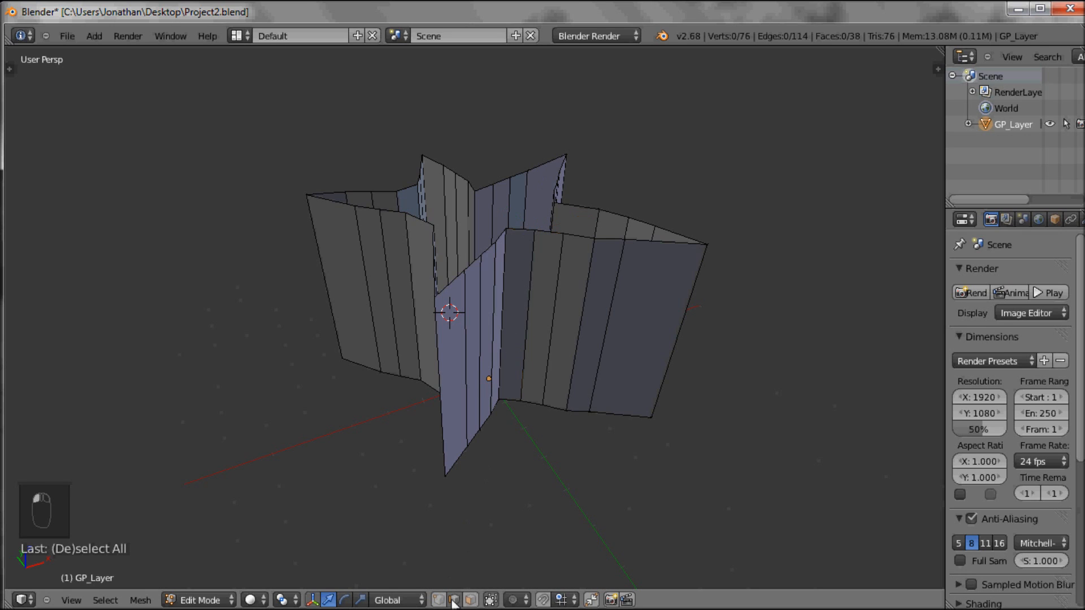
{"action": "right_click", "coordinate": [527, 317]}
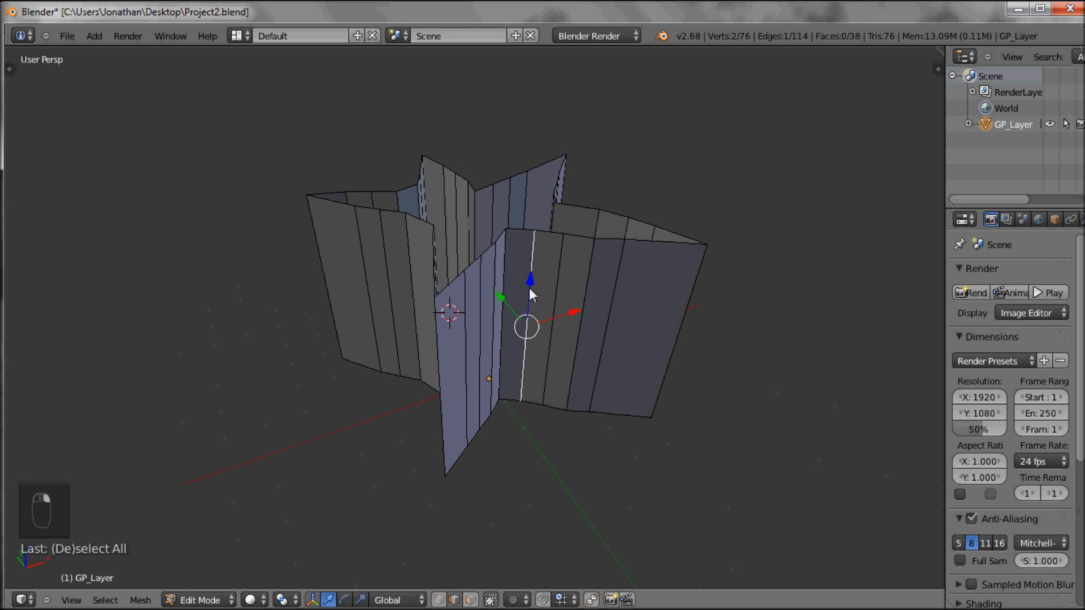
Try face select mode by selecting single faces one after another along the star's front wall.
{"action": "left_click", "coordinate": [470, 600]}
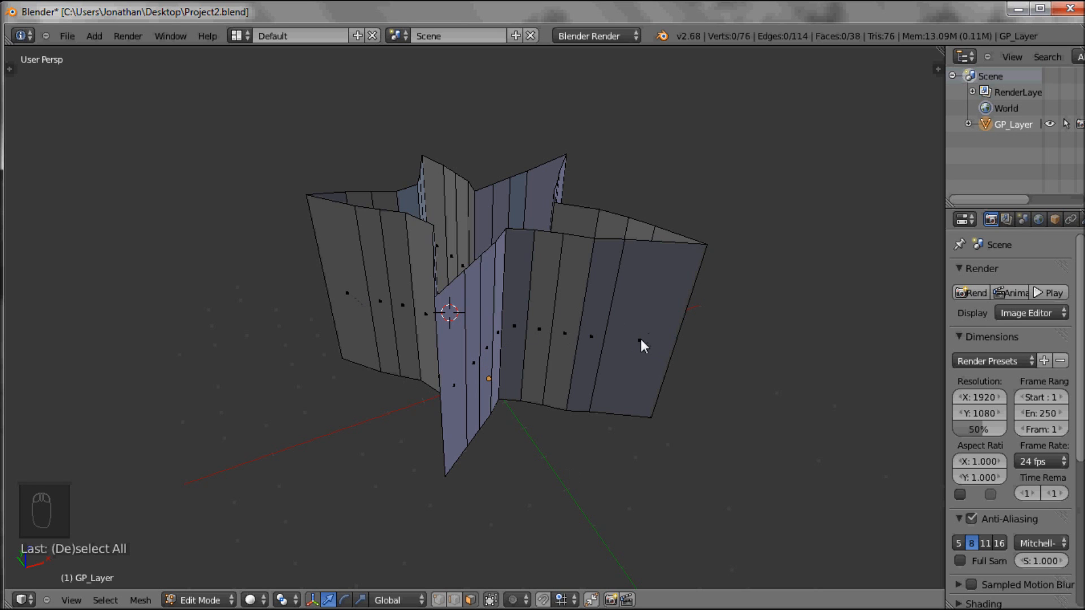
{"action": "right_click", "coordinate": [640, 340]}
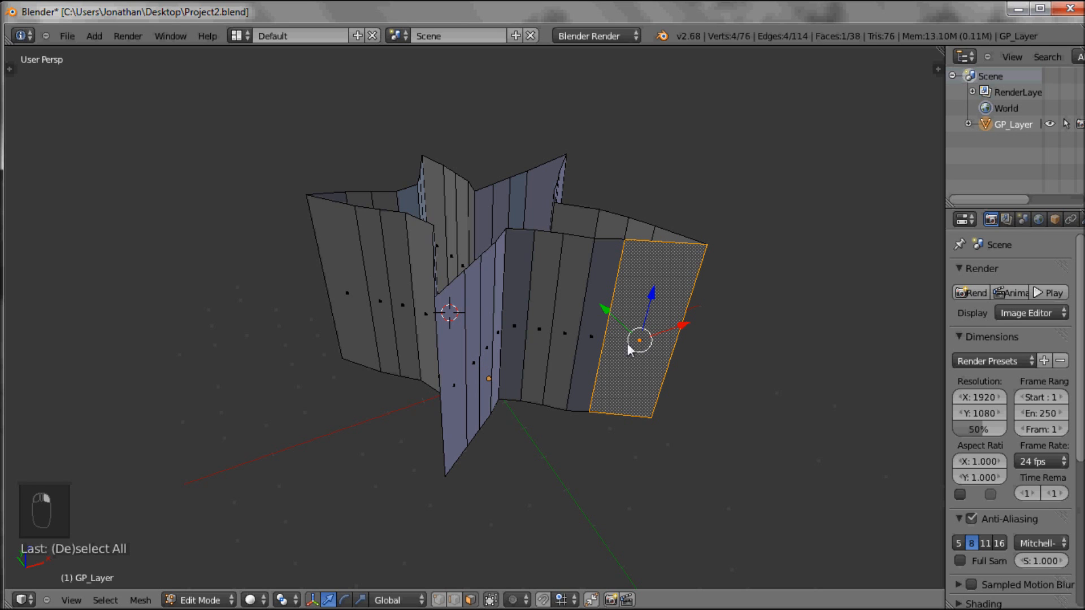
{"action": "right_click", "coordinate": [593, 342]}
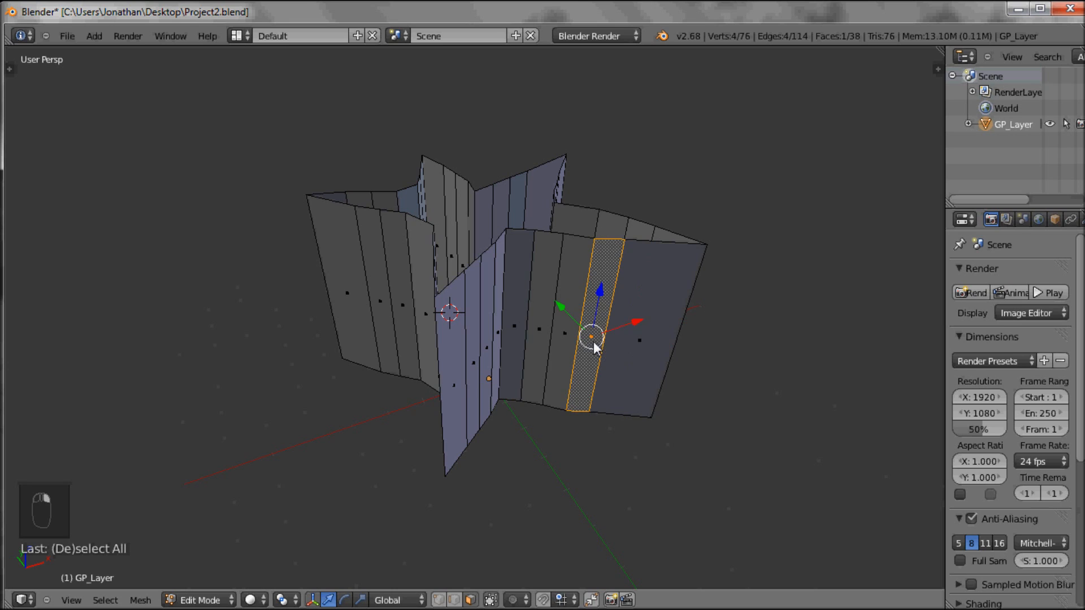
{"action": "right_click", "coordinate": [565, 334]}
{"action": "right_click", "coordinate": [538, 331]}
Try selecting a vertical wall edge and a single vertex on the upper rim, and return to edge select mode.
{"action": "left_click", "coordinate": [453, 600], "text": "shift"}
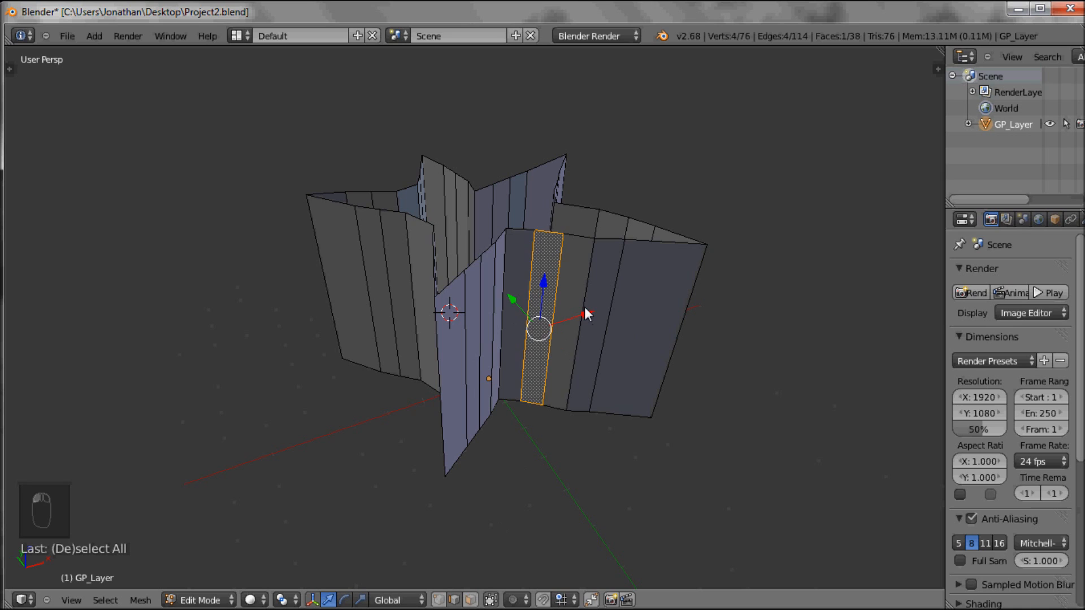
{"action": "right_click", "coordinate": [585, 307]}
{"action": "left_click", "coordinate": [439, 600], "text": "shift"}
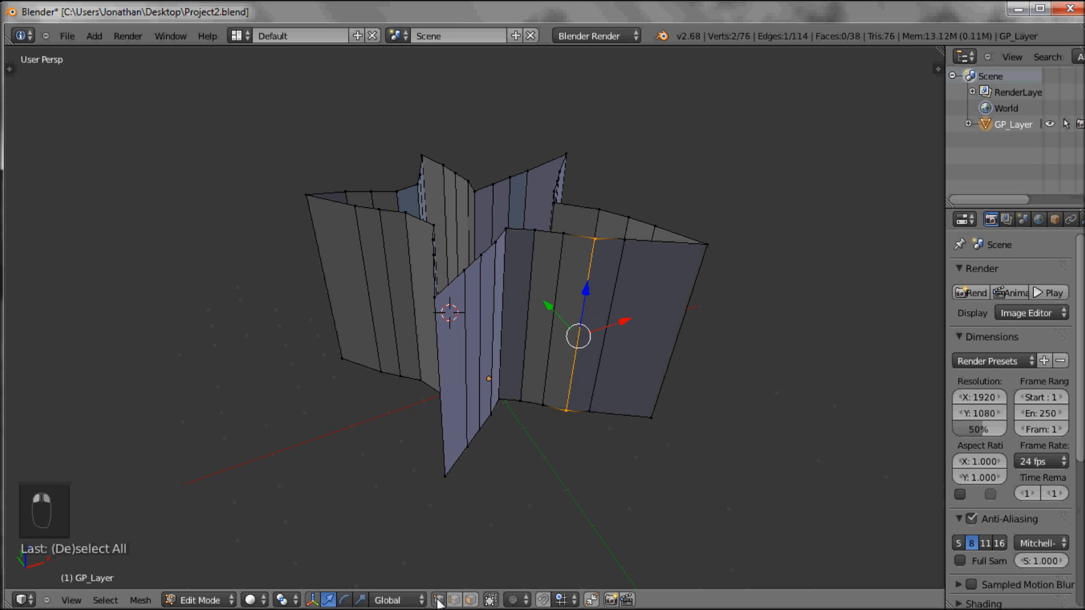
{"action": "right_click", "coordinate": [564, 234]}
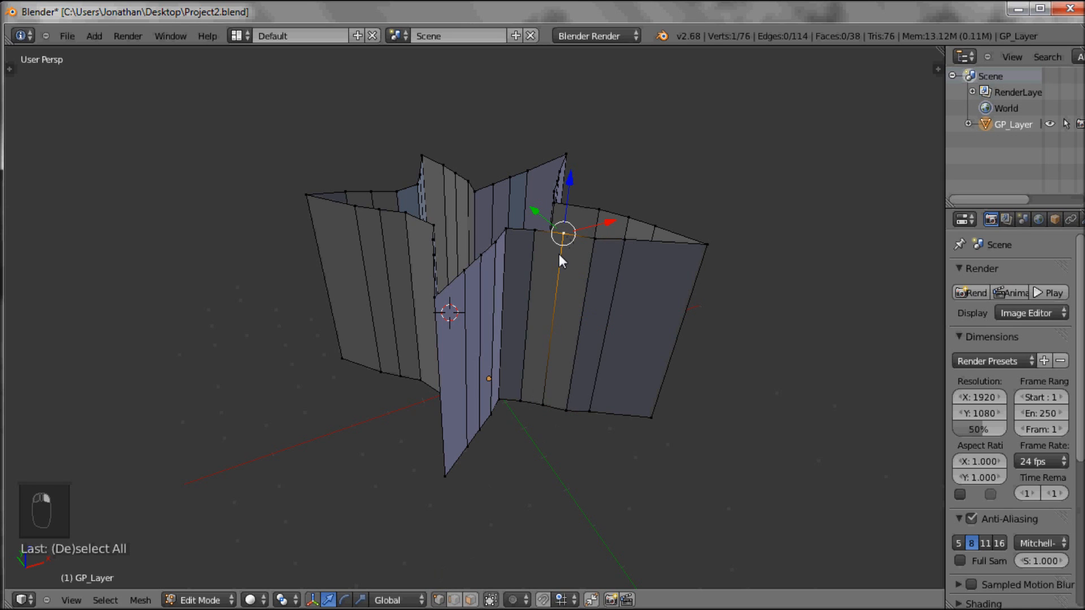
{"action": "left_click", "coordinate": [454, 600]}
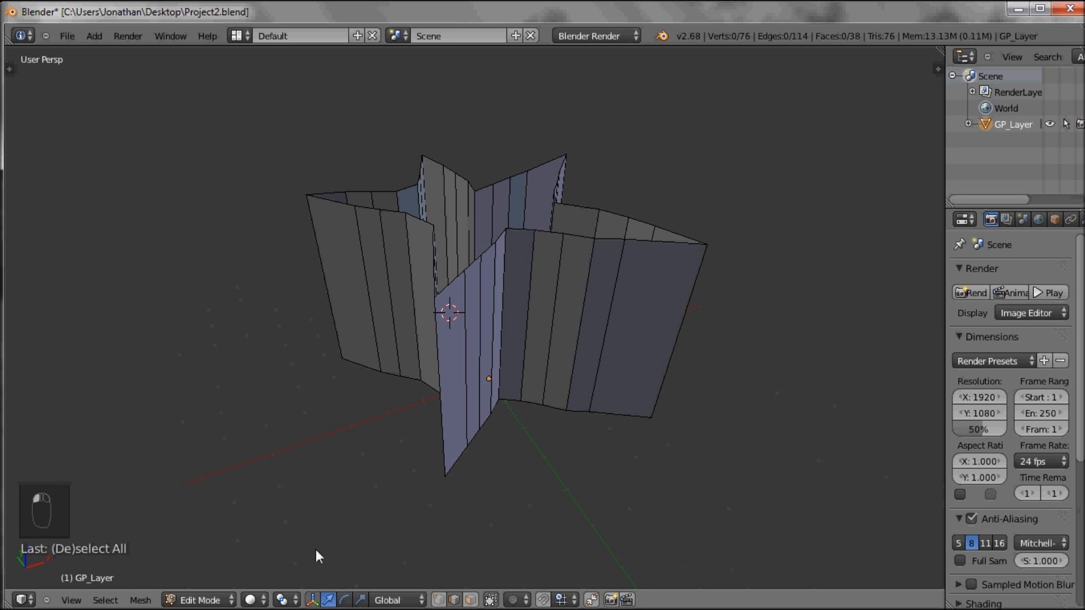
Try box-selecting the vertical wall edges across the middle of the star in the front view, and check the far side.
{"action": "left_click", "coordinate": [71, 600]}
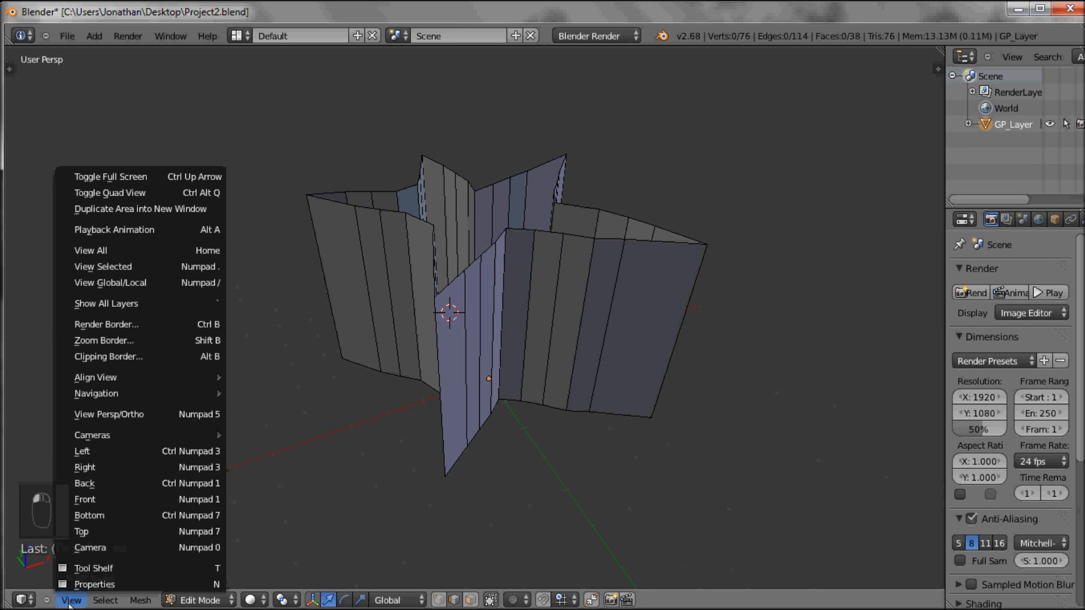
{"action": "left_click", "coordinate": [89, 502]}
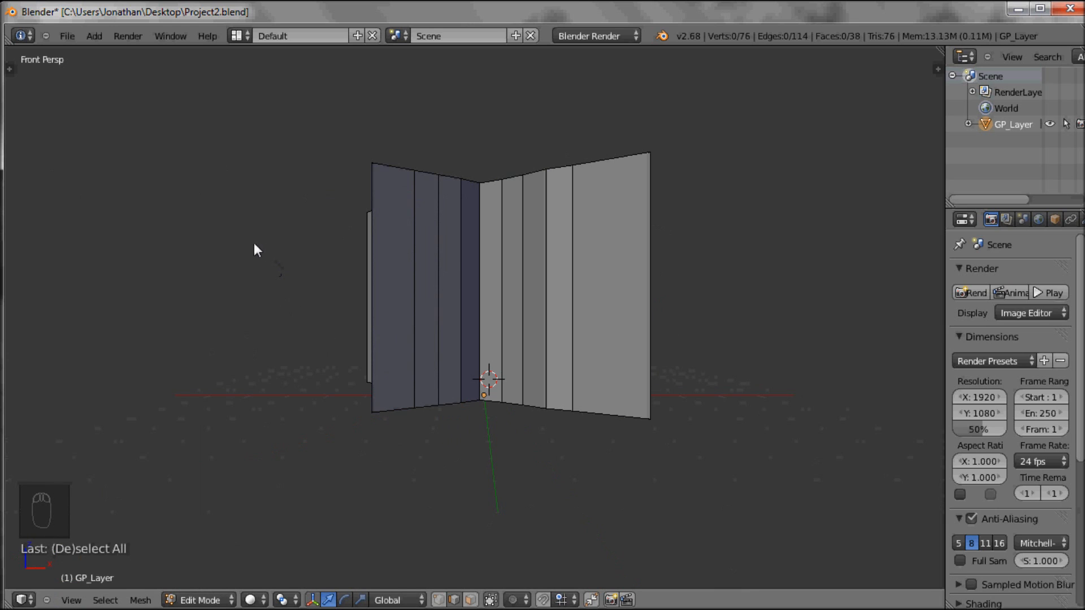
{"action": "key", "text": "b"}
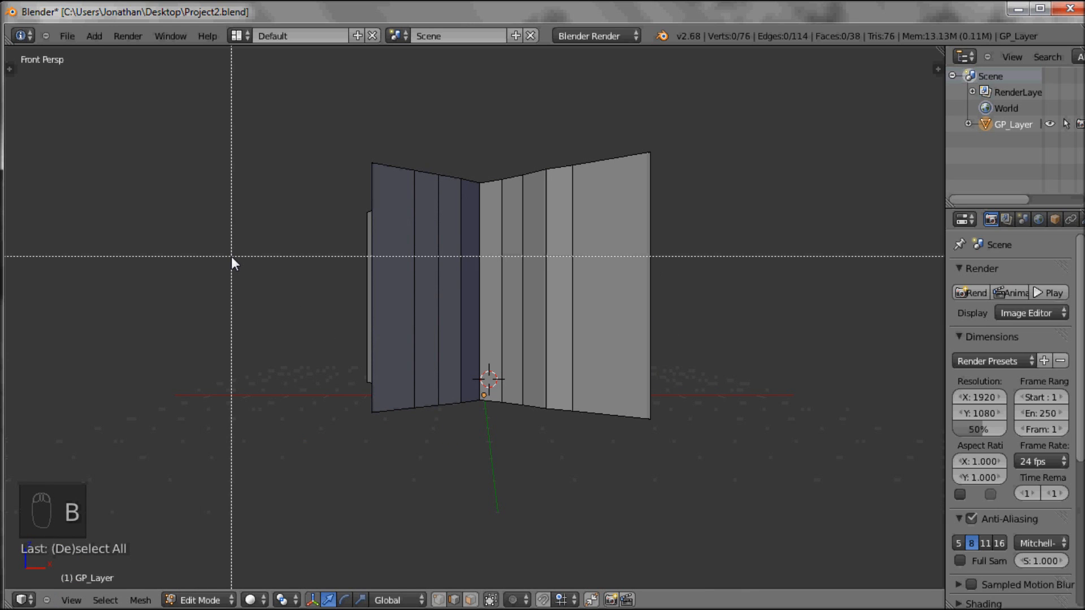
{"action": "left_click_drag", "start_coordinate": [242, 250], "coordinate": [809, 331]}
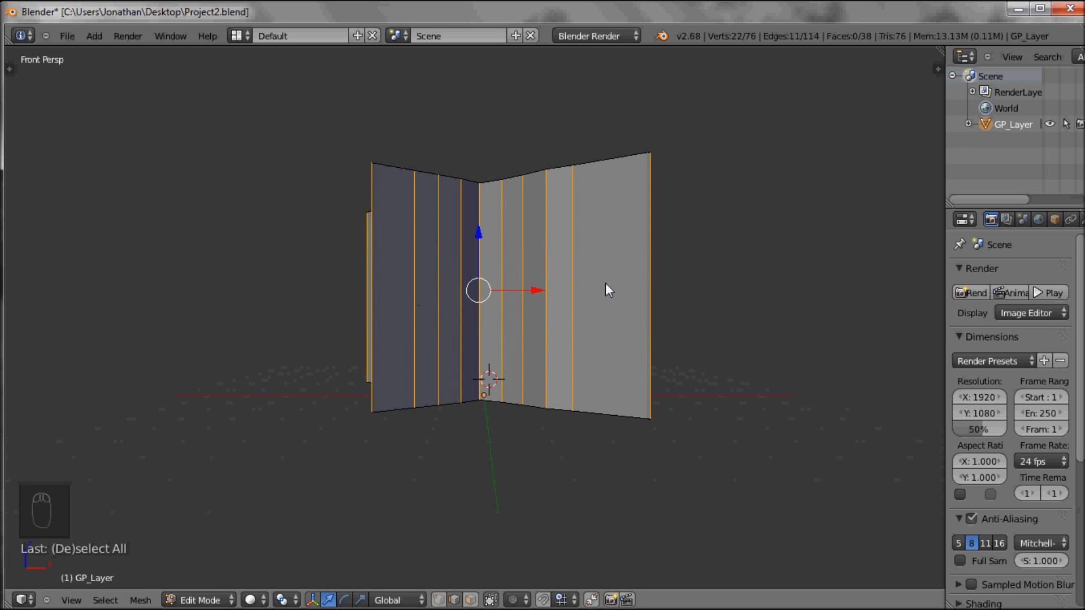
{"action": "mouse_move", "coordinate": [730, 272]}
{"action": "middle_mouse_down"}
{"action": "mouse_move", "coordinate": [567, 327]}
{"action": "mouse_move", "coordinate": [514, 400]}
{"action": "mouse_move", "coordinate": [500, 295]}
{"action": "mouse_move", "coordinate": [408, 281]}
{"action": "mouse_move", "coordinate": [674, 287]}
{"action": "mouse_move", "coordinate": [747, 262]}
{"action": "middle_mouse_up"}
{"action": "middle_click_drag", "start_coordinate": [416, 347], "coordinate": [482, 330]}
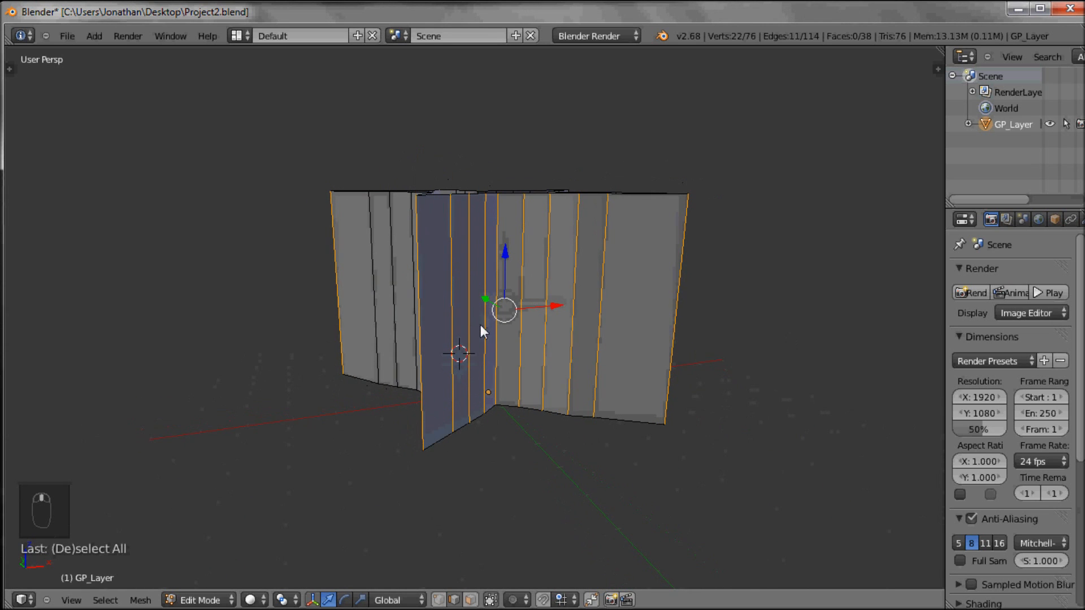
Toggle limiting the selection to visible geometry, leaving it off so that hidden edges are selectable.
{"action": "left_click", "coordinate": [491, 600]}
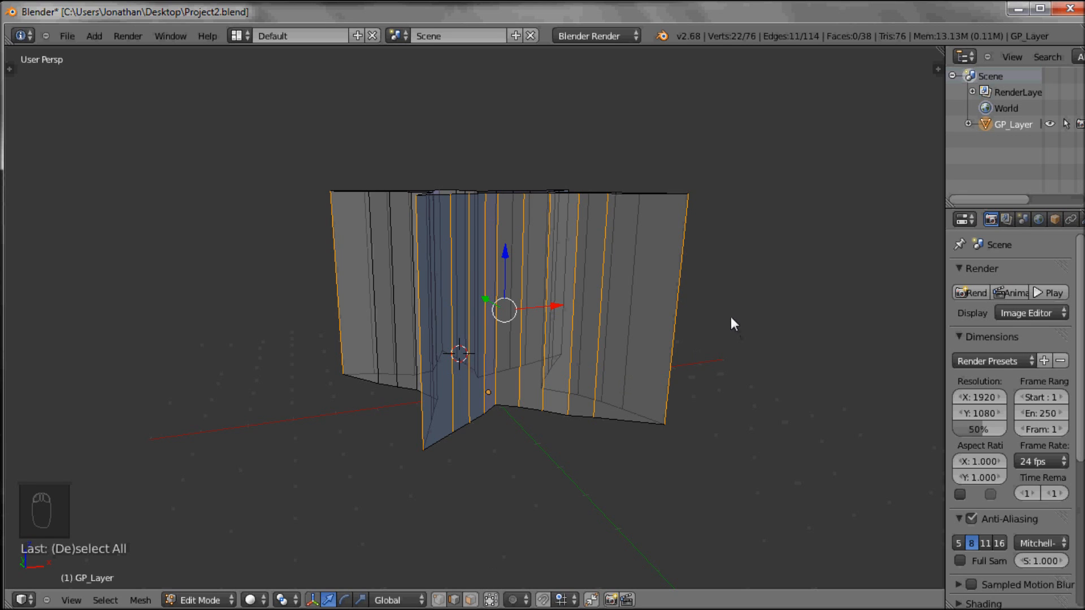
{"action": "left_click", "coordinate": [491, 599]}
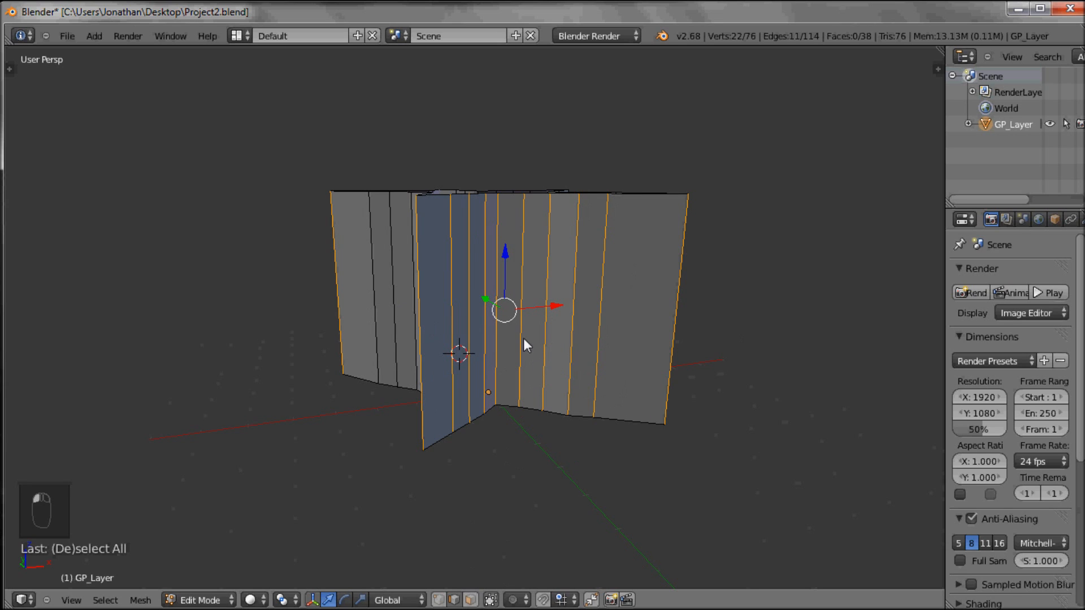
{"action": "left_click", "coordinate": [491, 600]}
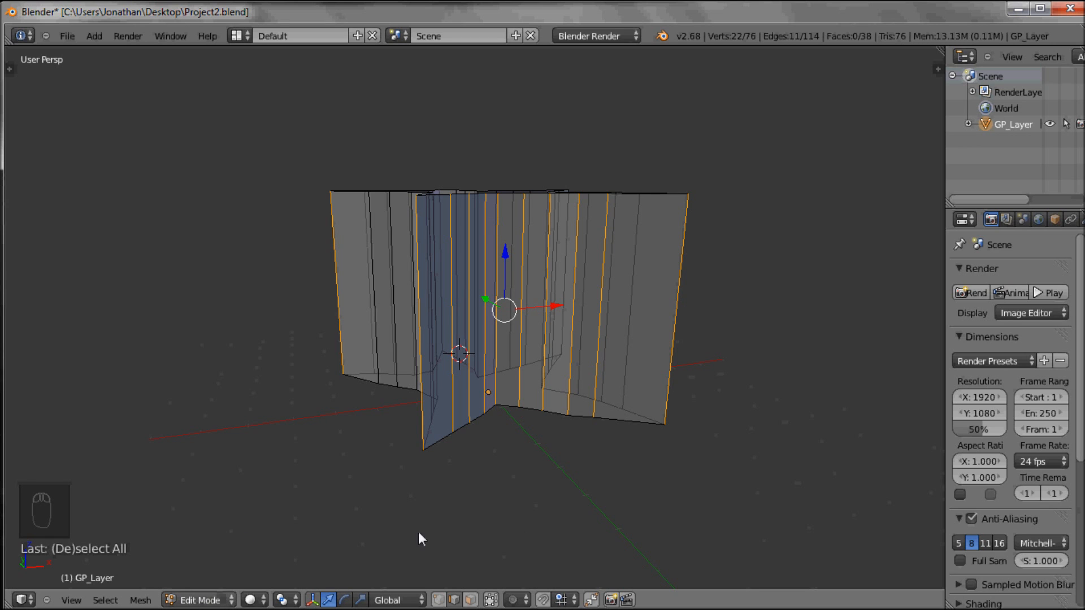
Clear the selection in the front view and box-select all the star's vertical wall edges, including the hidden ones.
{"action": "left_click", "coordinate": [71, 600]}
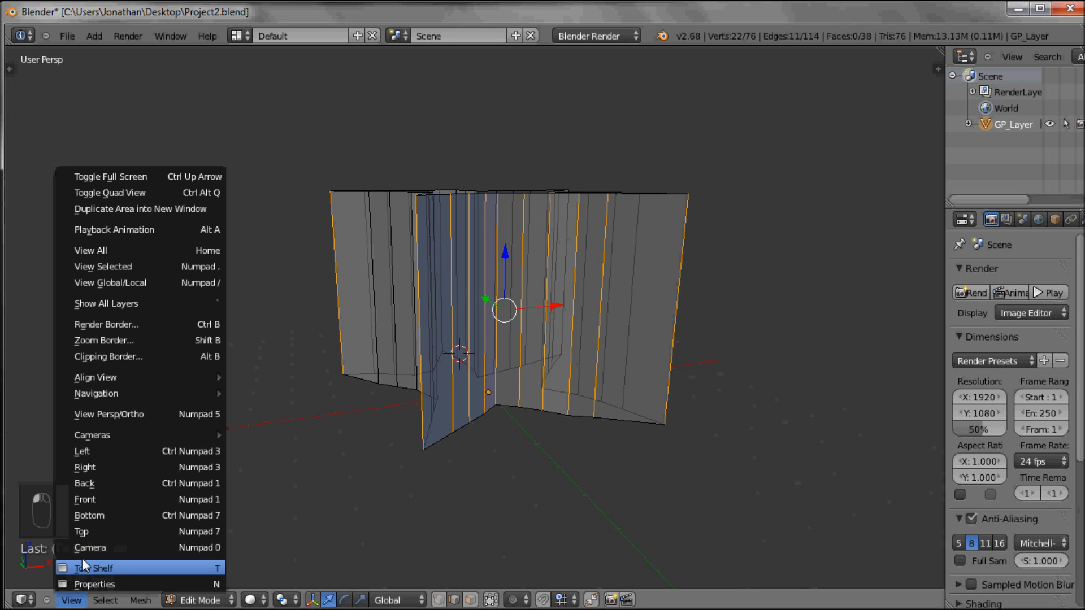
{"action": "left_click", "coordinate": [86, 500]}
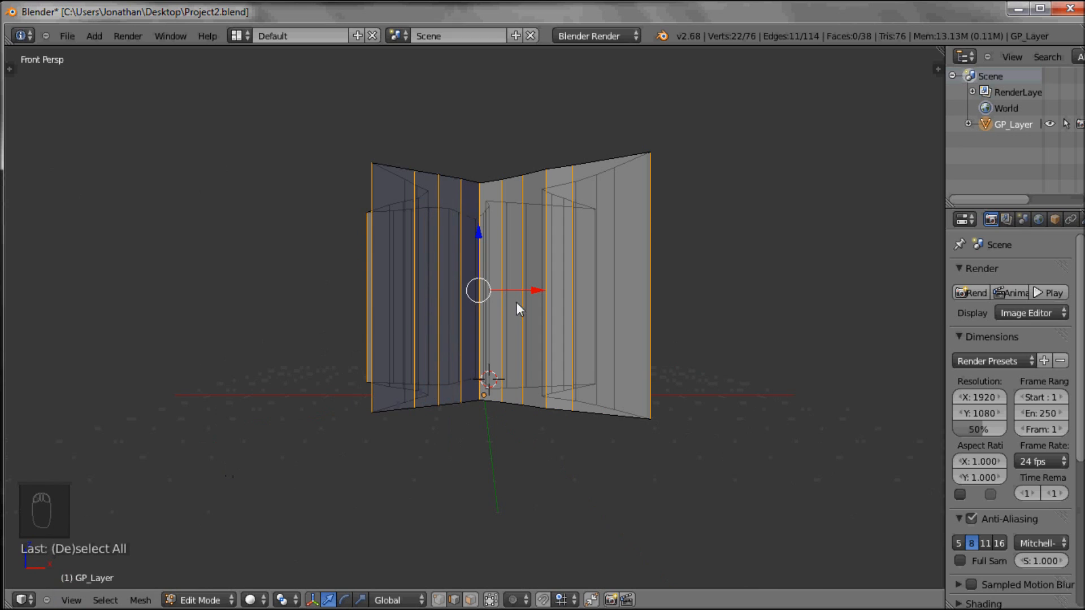
{"action": "key", "text": "a"}
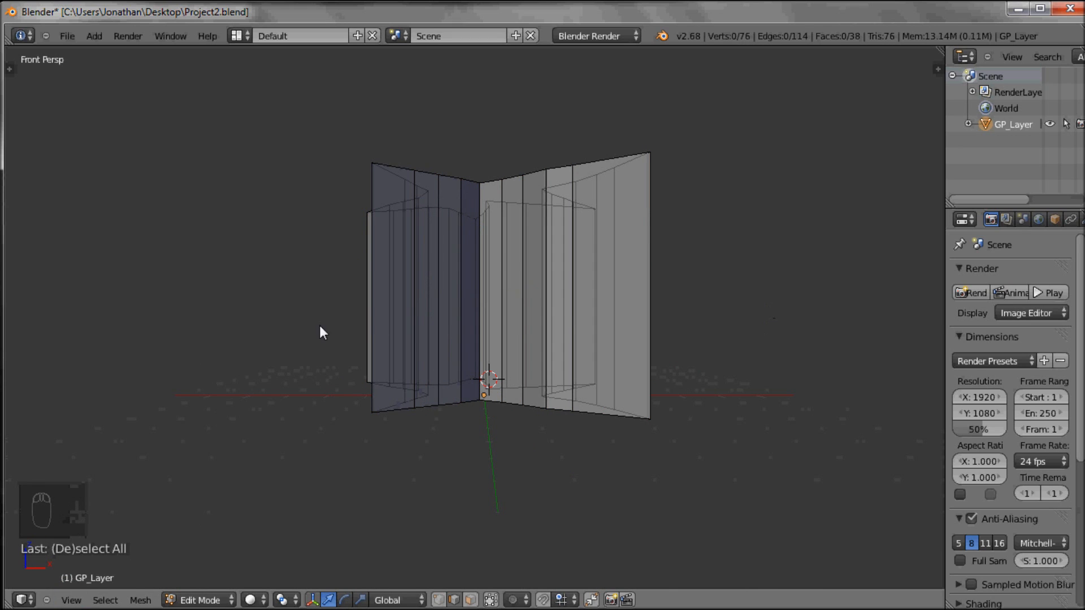
{"action": "key", "text": "b"}
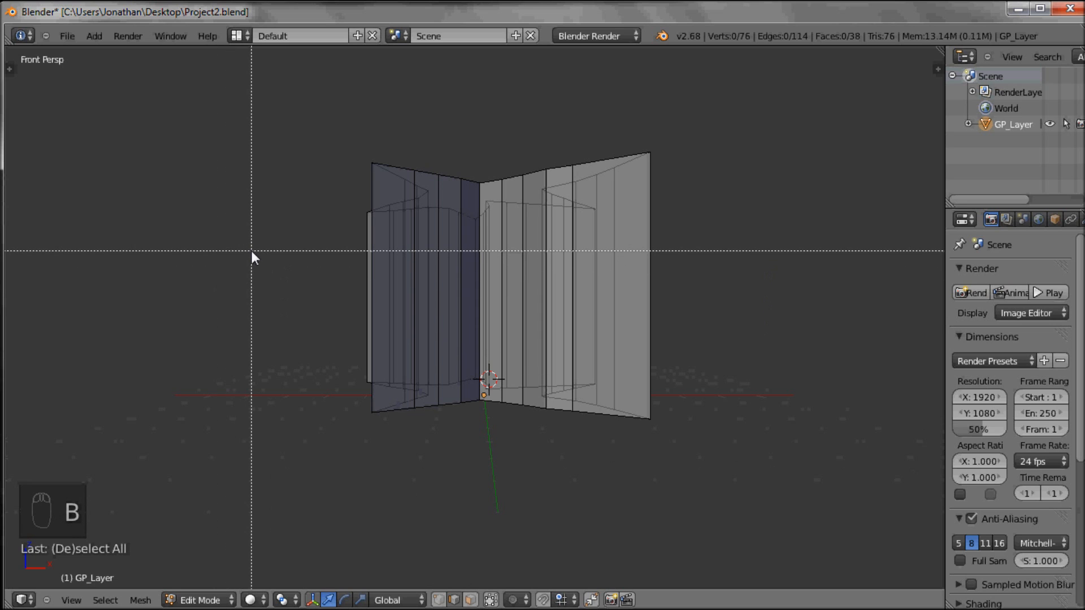
{"action": "left_click_drag", "start_coordinate": [252, 251], "coordinate": [731, 320]}
{"action": "mouse_move", "coordinate": [838, 313]}
{"action": "middle_mouse_down"}
{"action": "mouse_move", "coordinate": [661, 366]}
{"action": "mouse_move", "coordinate": [626, 440]}
{"action": "mouse_move", "coordinate": [722, 332]}
{"action": "mouse_move", "coordinate": [833, 320]}
{"action": "mouse_move", "coordinate": [413, 308]}
{"action": "mouse_move", "coordinate": [402, 340]}
{"action": "mouse_move", "coordinate": [441, 367]}
{"action": "mouse_move", "coordinate": [496, 337]}
{"action": "mouse_move", "coordinate": [462, 324]}
{"action": "mouse_move", "coordinate": [486, 322]}
{"action": "mouse_move", "coordinate": [471, 331]}
{"action": "middle_mouse_up"}
{"action": "middle_click_drag", "start_coordinate": [863, 322], "coordinate": [856, 302]}
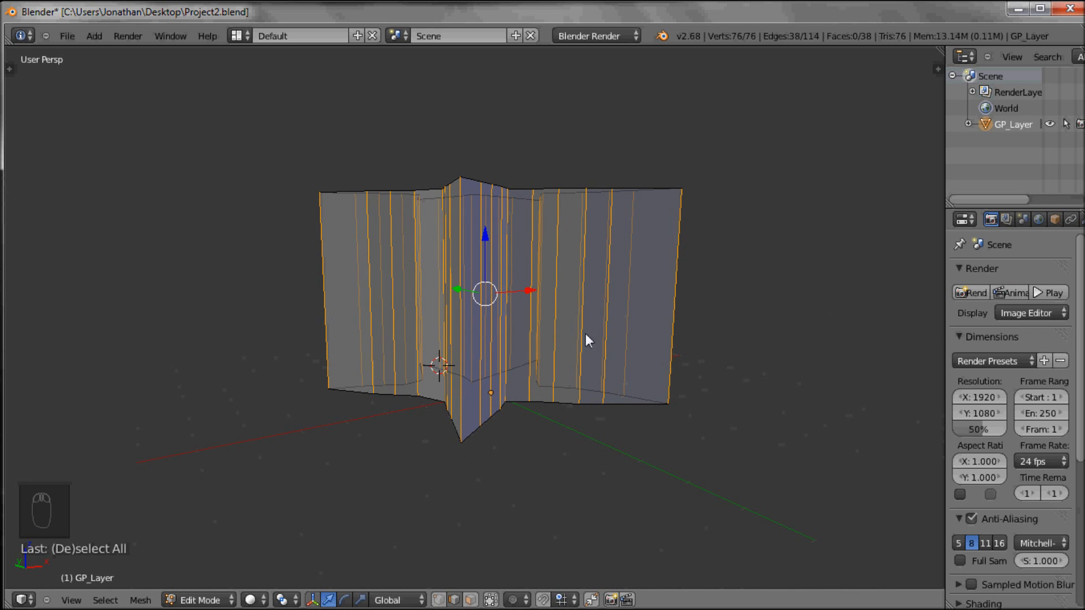
Subdivide the selected vertical wall edges three times with one cut each.
{"action": "key", "text": "t"}
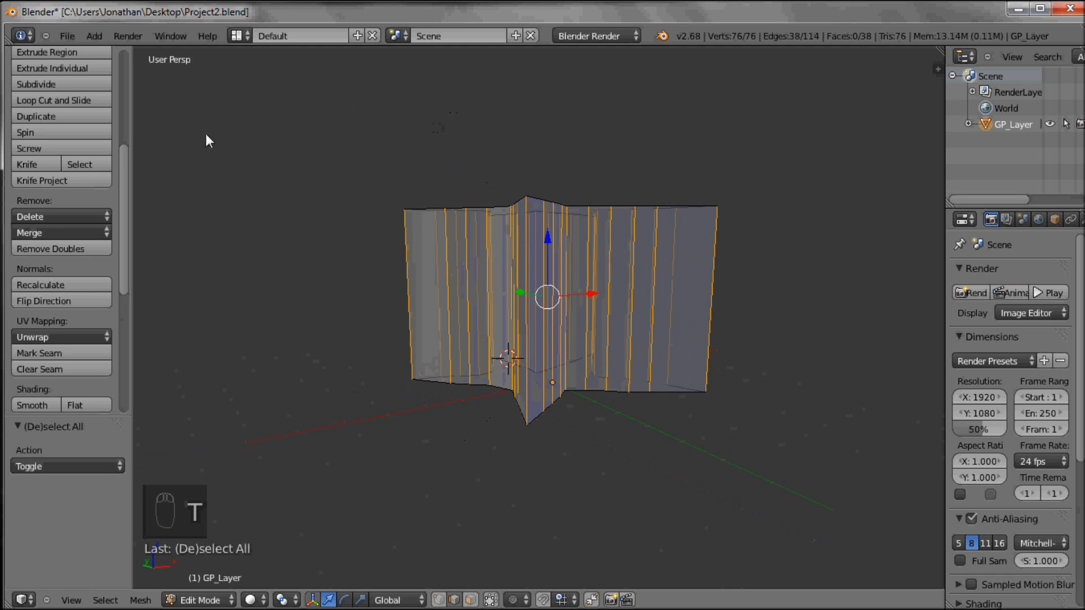
{"action": "left_click_drag", "start_coordinate": [124, 232], "coordinate": [126, 111]}
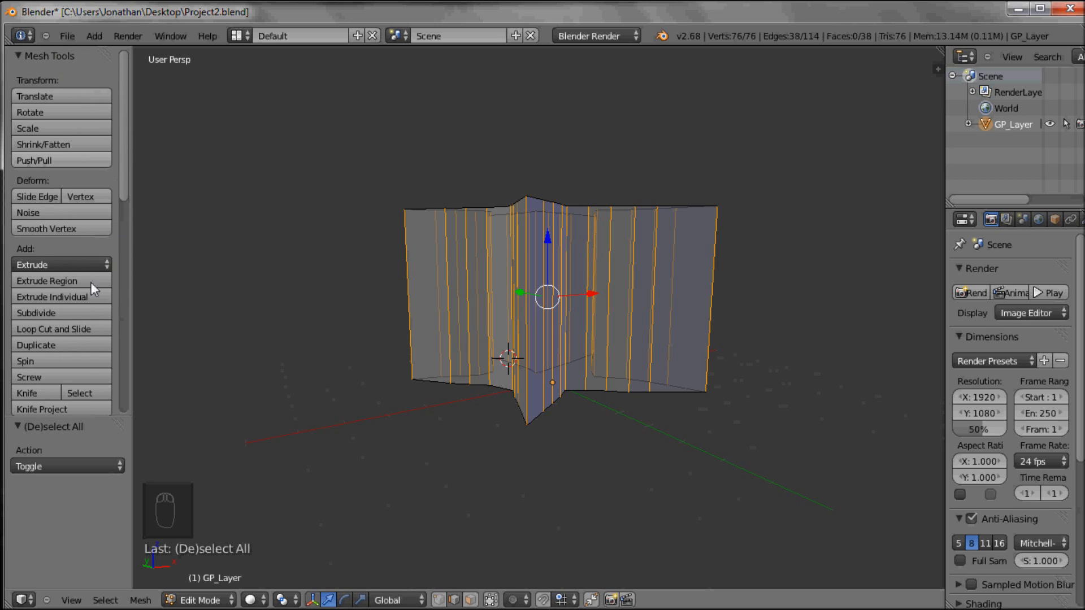
{"action": "left_click", "coordinate": [43, 313]}
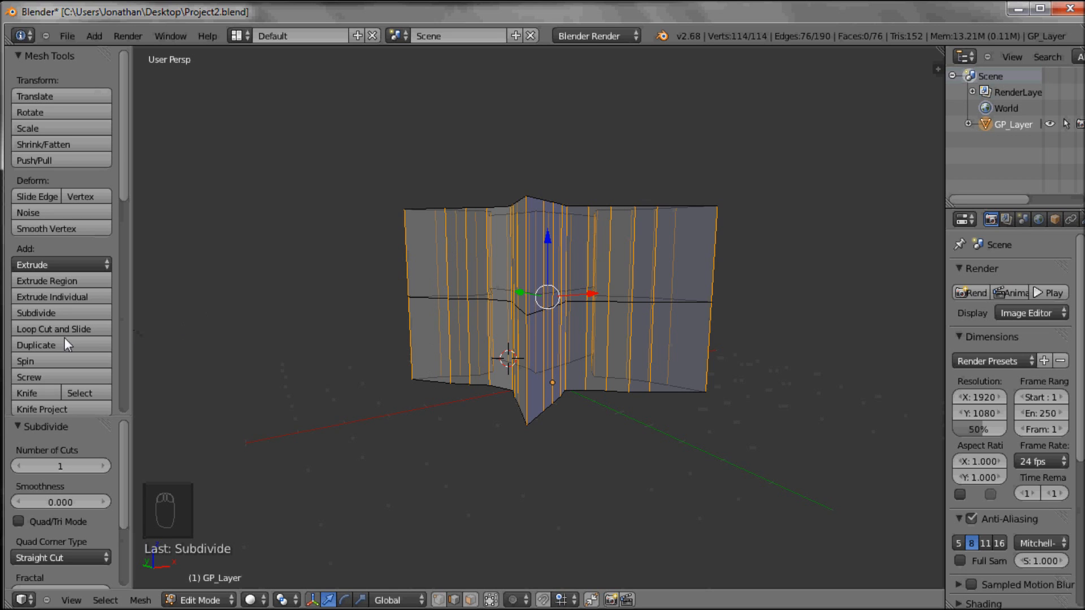
{"action": "left_click", "coordinate": [36, 313]}
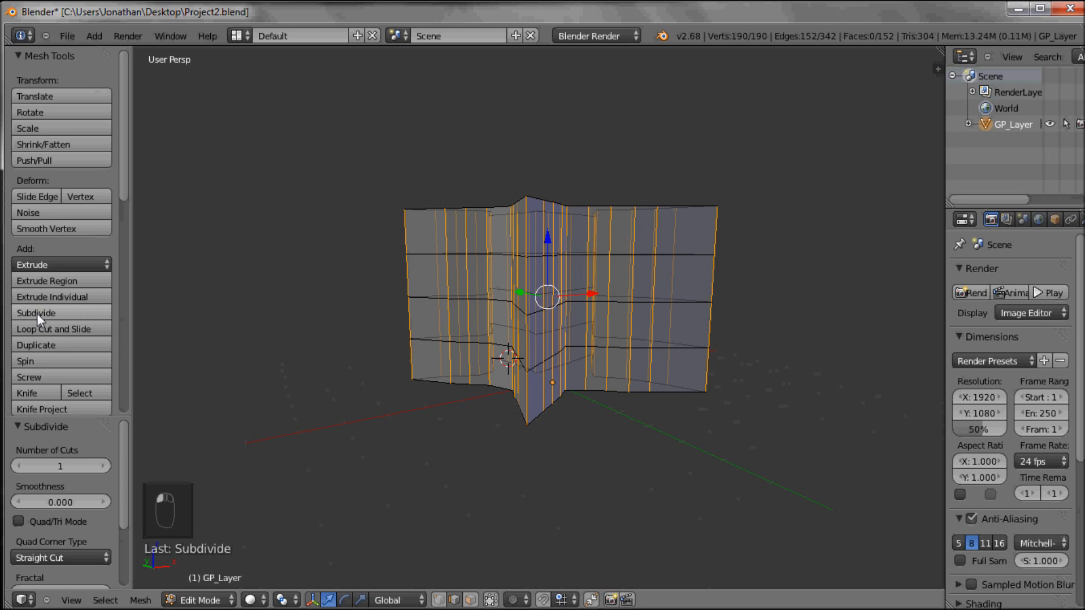
{"action": "left_click", "coordinate": [39, 313]}
Switch to vertex select mode, select all the subdivided star's geometry and deselect it again.
{"action": "middle_click_drag", "start_coordinate": [605, 311], "coordinate": [589, 339]}
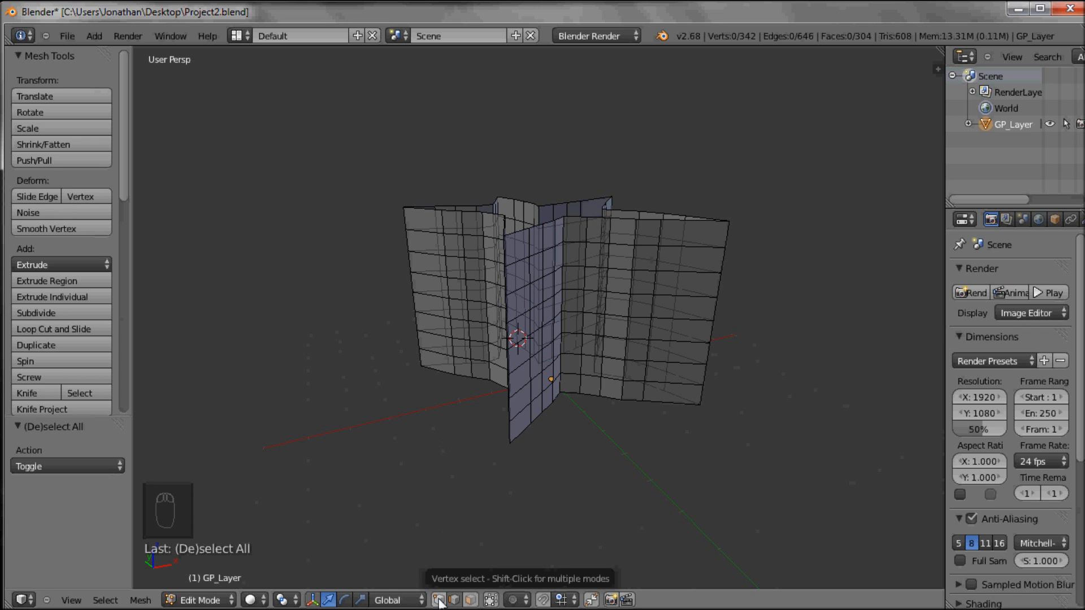
{"action": "key", "text": "a"}
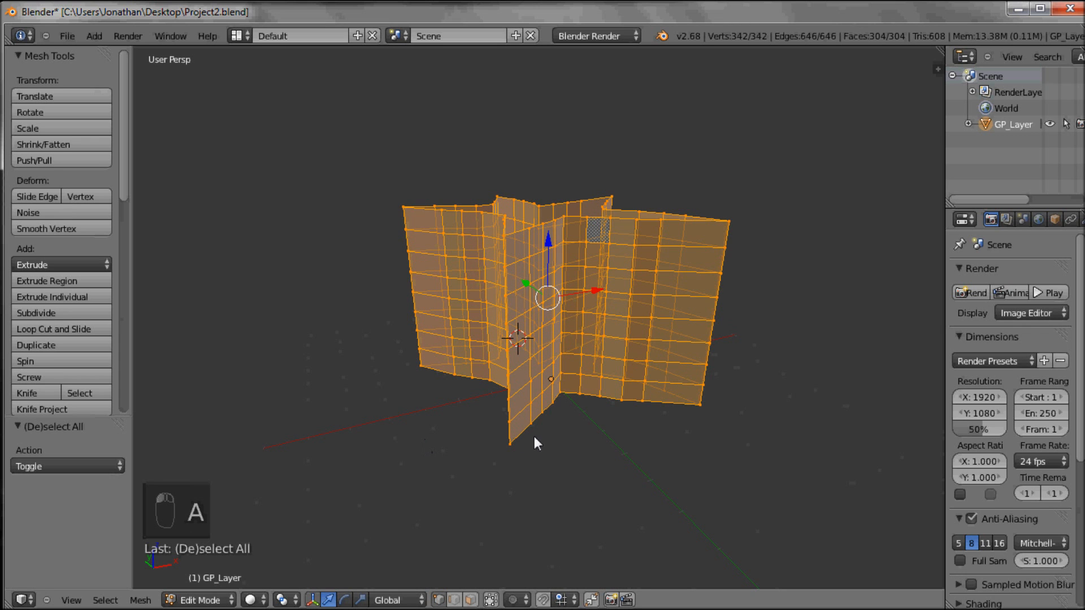
{"action": "middle_click_drag", "start_coordinate": [566, 460], "coordinate": [594, 463]}
{"action": "key", "text": "a"}
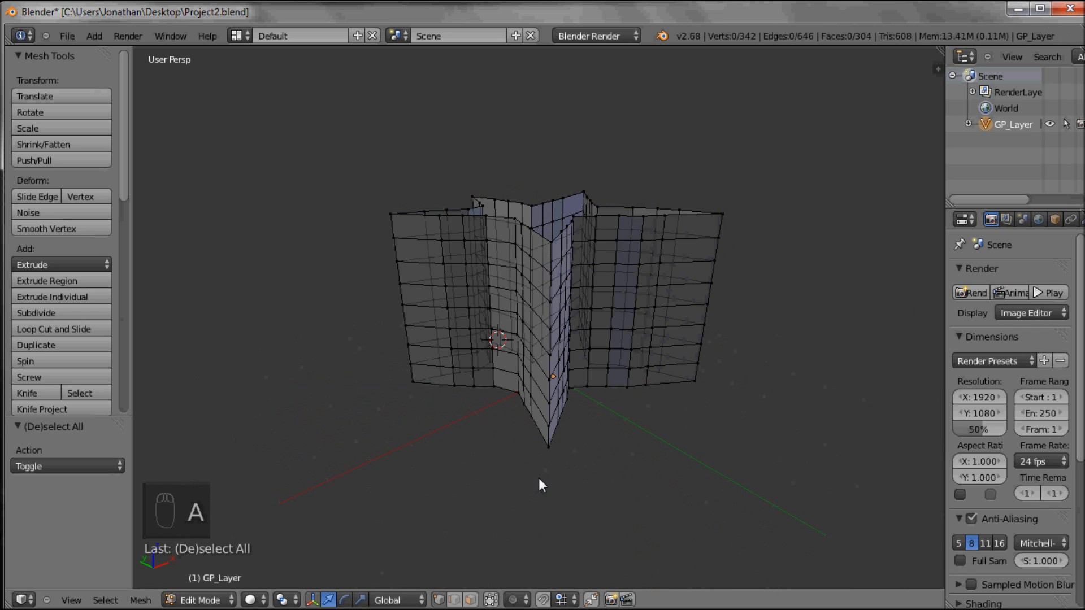
Try moving a single vertex on one tip's vertical edge outward by about -0.54 in X and 0.47 in Y, and undo the move.
{"action": "right_click", "coordinate": [399, 283]}
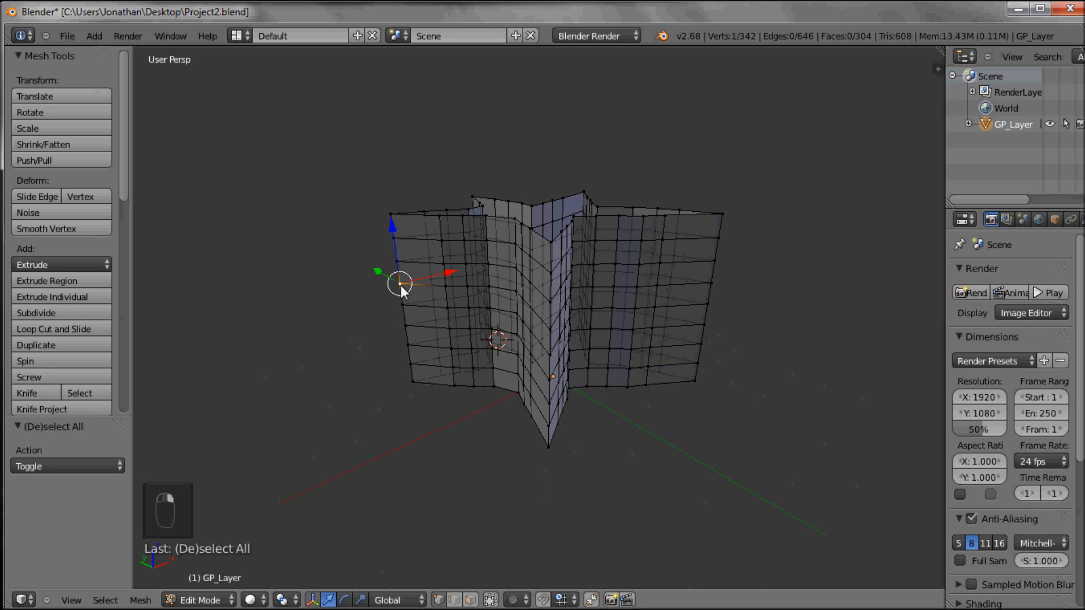
{"action": "key", "text": "g"}
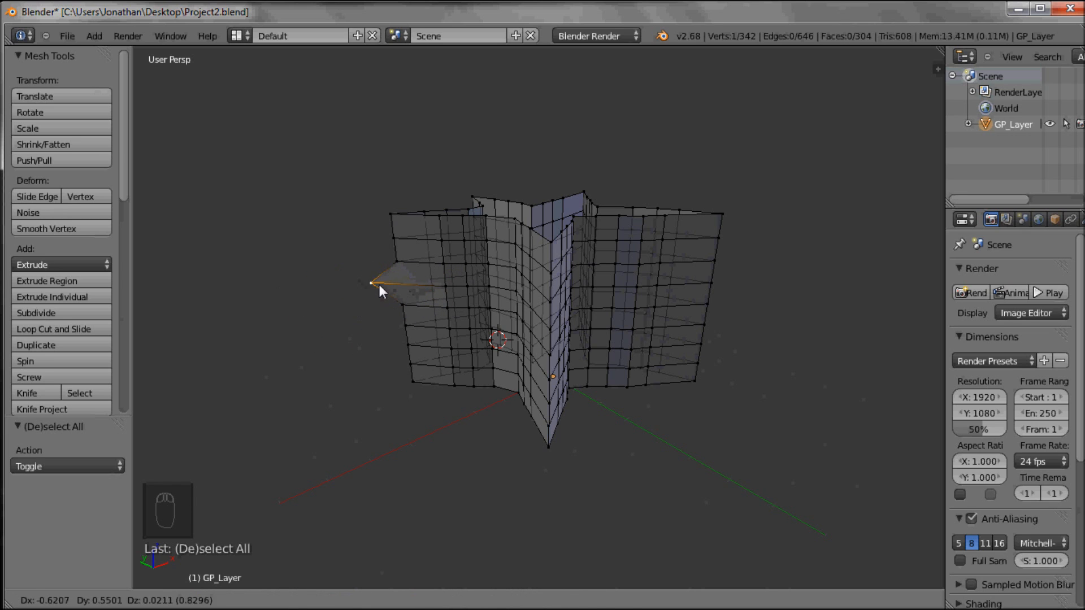
{"action": "left_click", "coordinate": [375, 286]}
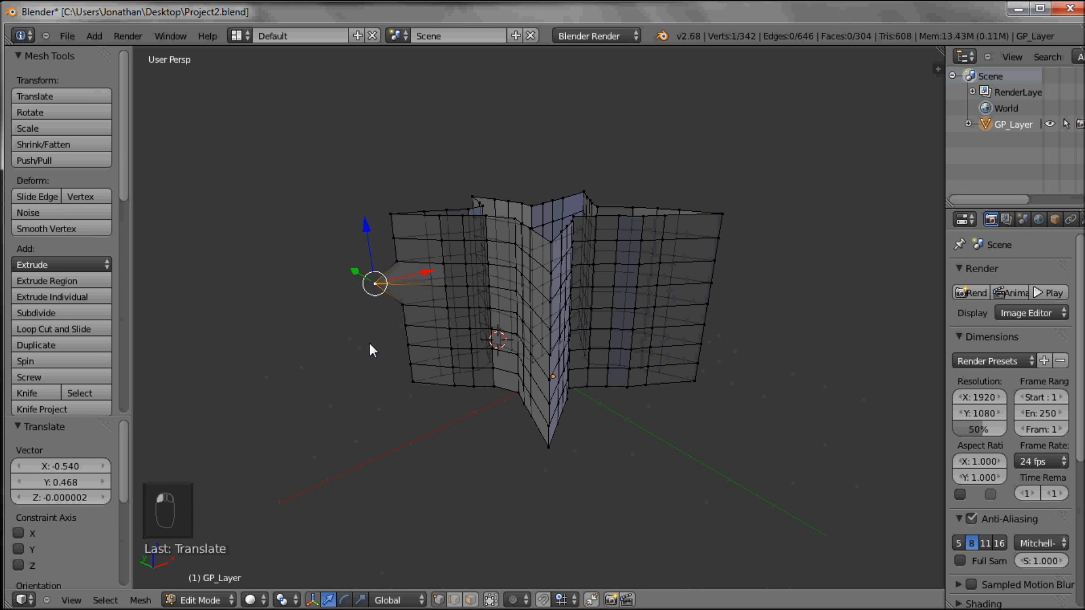
{"action": "key", "text": "ctrl+z"}
Select the horizontal edge loop around the star at mid-height, and replace that selection with a vertical edge loop on one wall.
{"action": "middle_click_drag", "start_coordinate": [657, 416], "coordinate": [690, 340]}
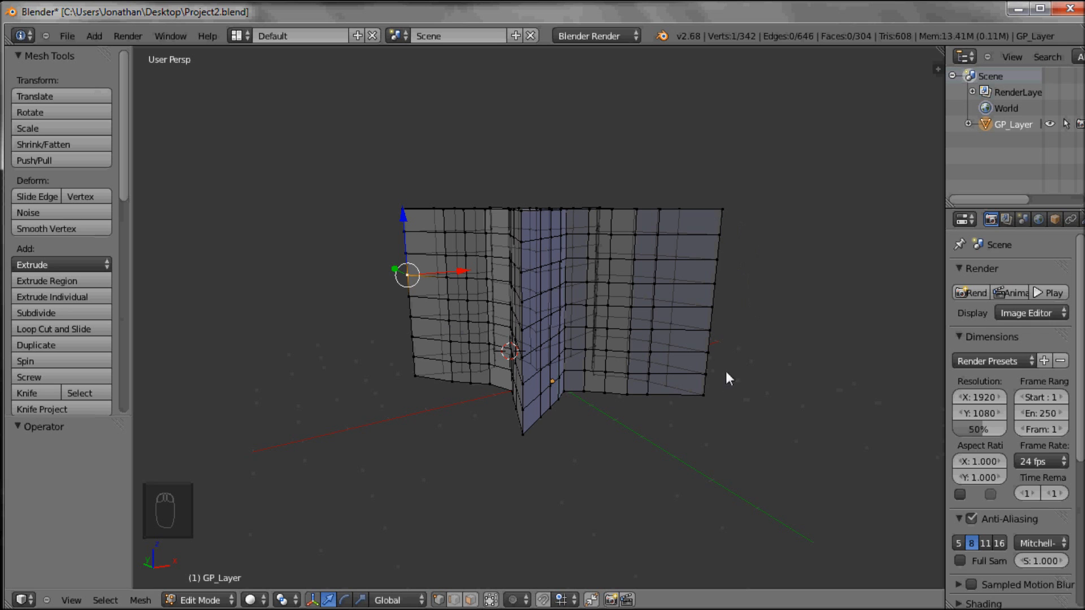
{"action": "middle_click_drag", "start_coordinate": [619, 283], "coordinate": [693, 232]}
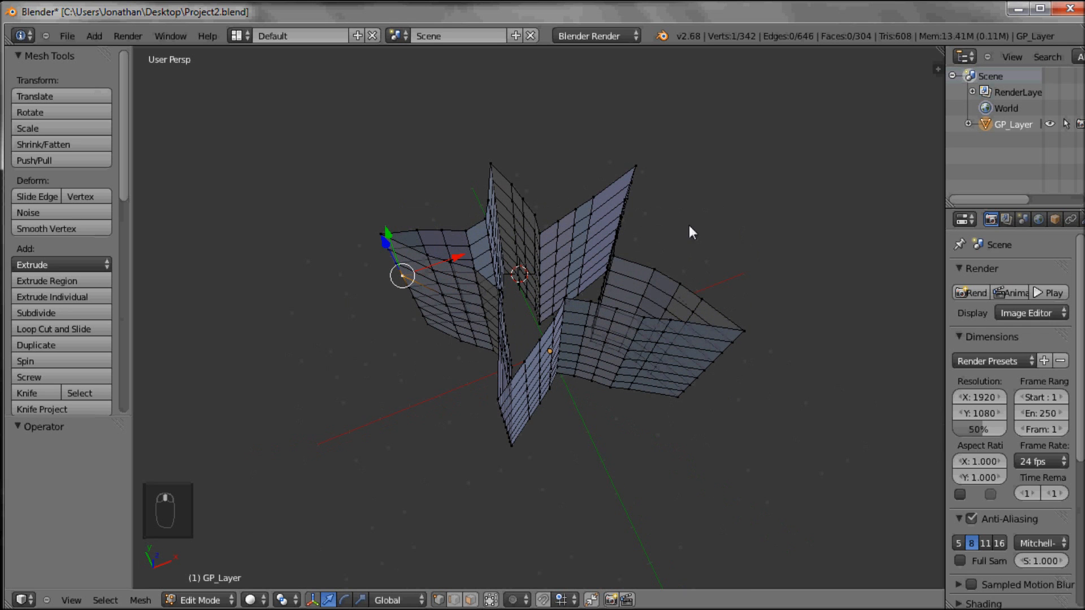
{"action": "middle_click_drag", "start_coordinate": [567, 428], "coordinate": [649, 297]}
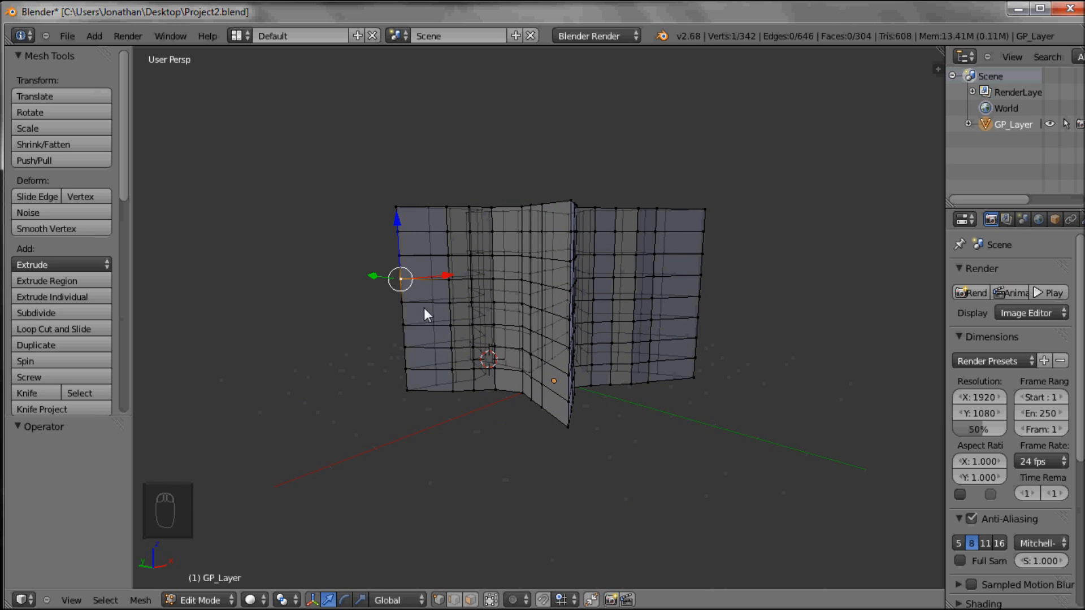
{"action": "right_click", "coordinate": [461, 305], "text": "alt"}
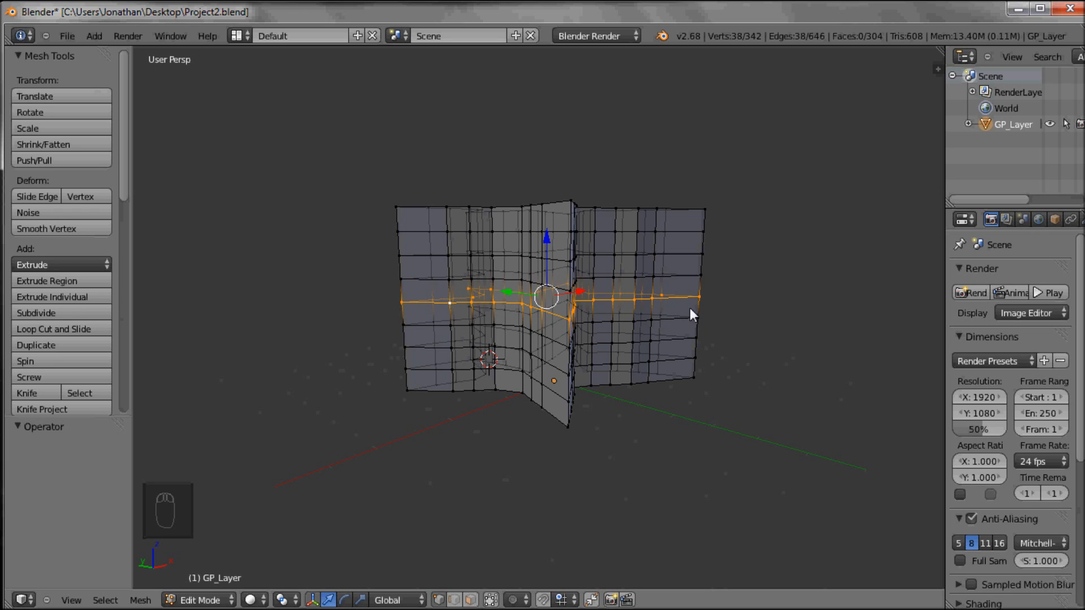
{"action": "right_click", "coordinate": [633, 331], "text": "alt"}
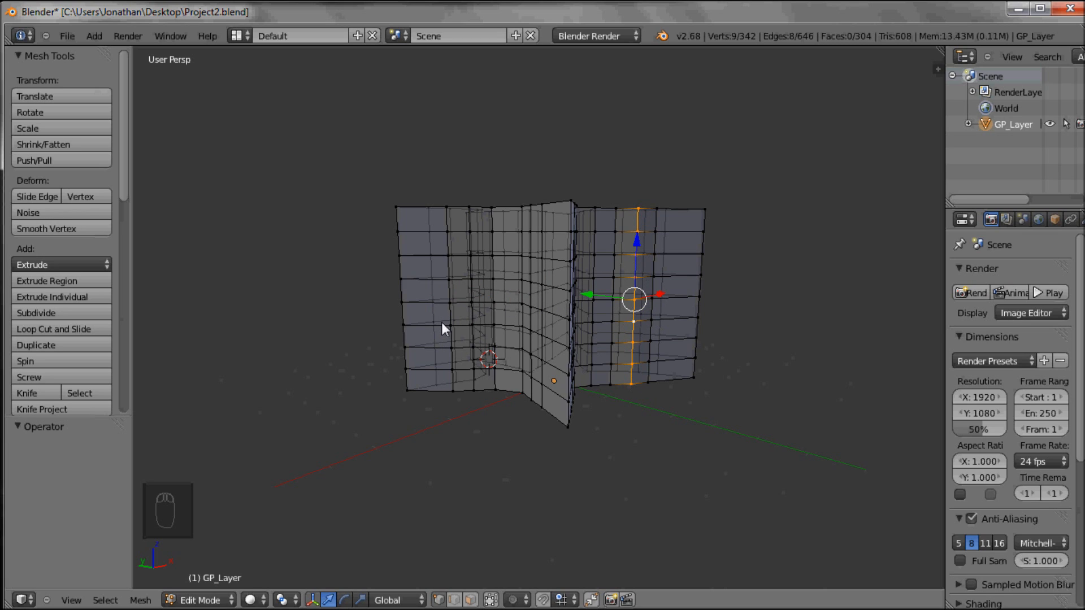
Select the horizontal edge loop around the star at mid-height, try scaling it by about 1.31, and undo the scaling.
{"action": "right_click", "coordinate": [443, 303], "text": "alt"}
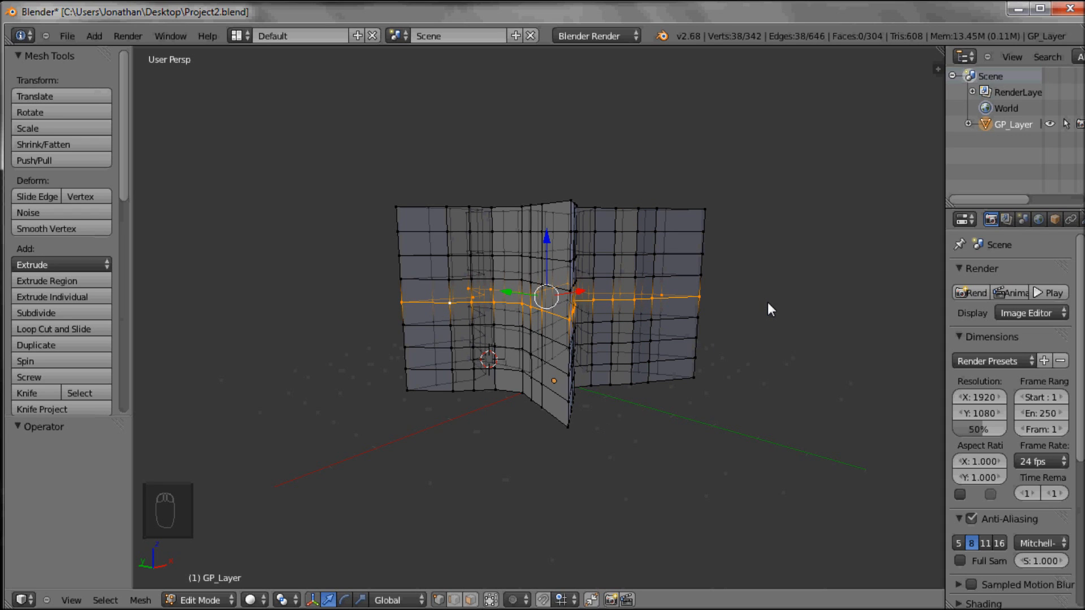
{"action": "key", "text": "s"}
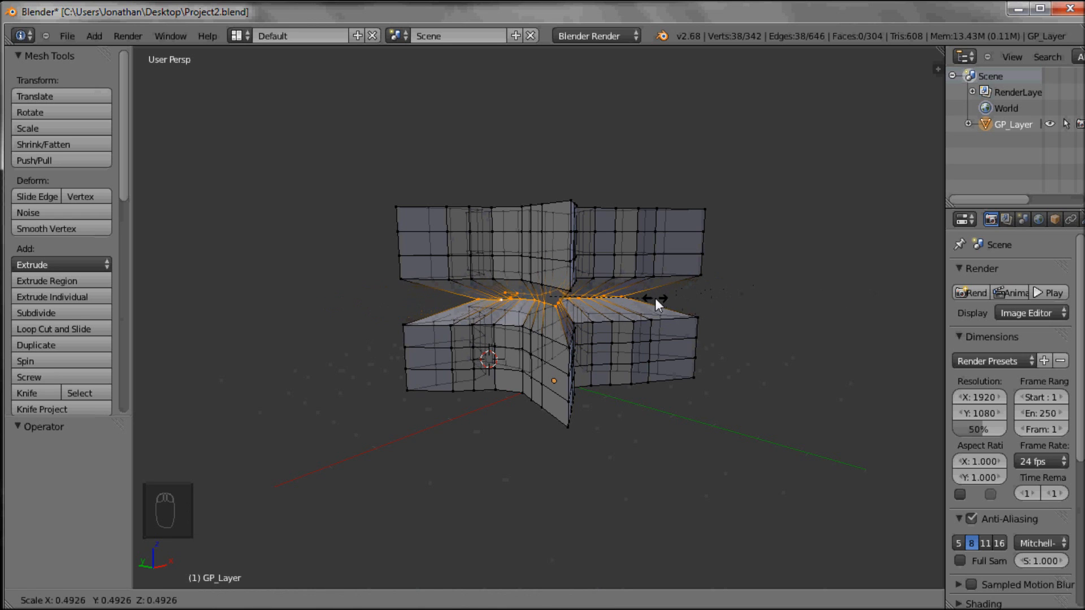
{"action": "left_click", "coordinate": [837, 305]}
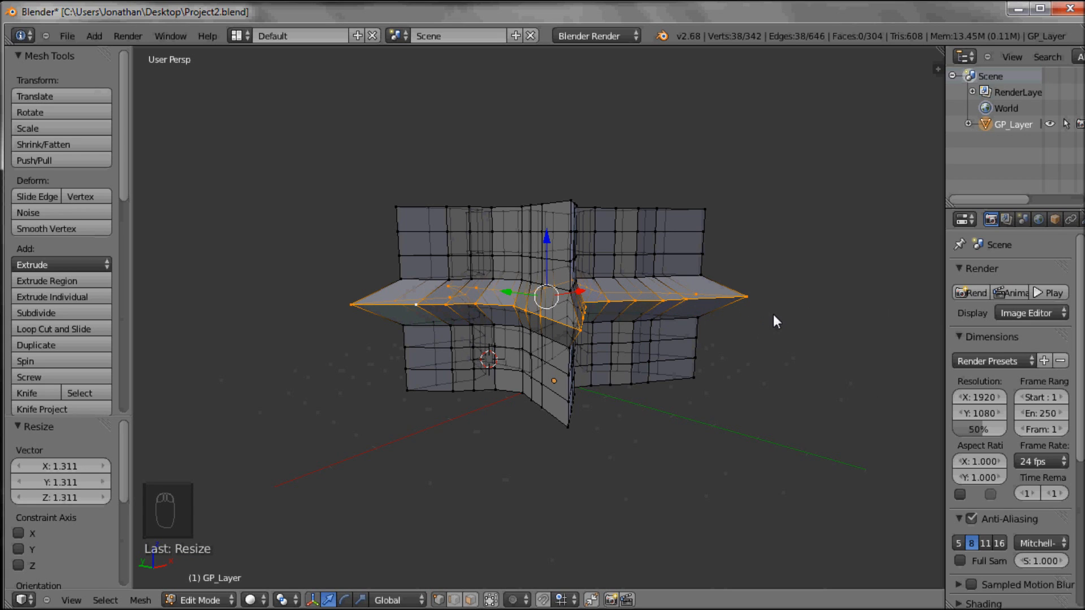
{"action": "key", "text": "ctrl+z"}
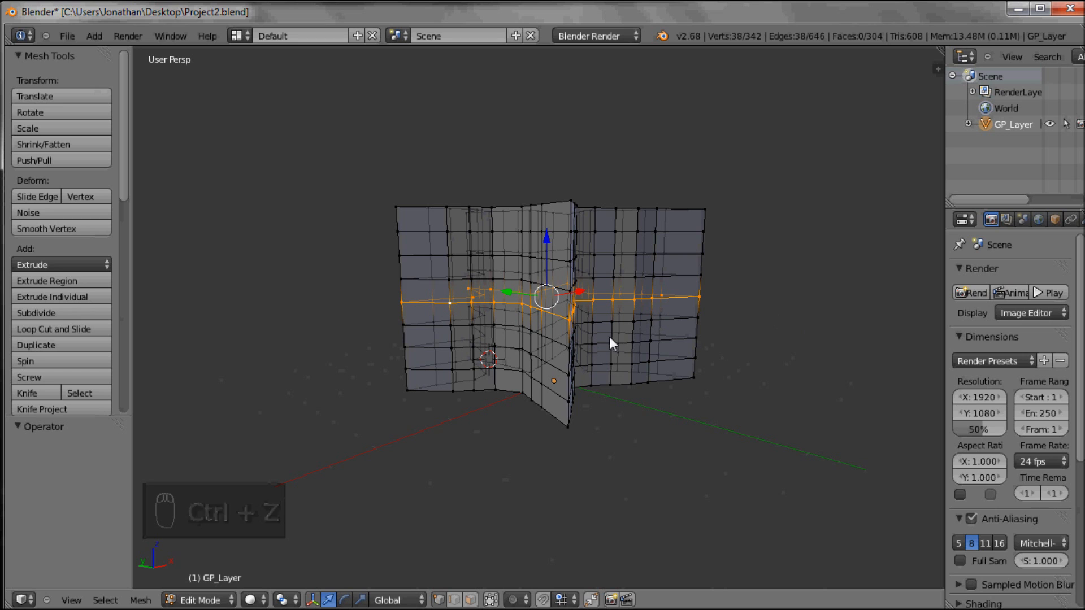
Enable proportional editing for the selected mid-height edge loop.
{"action": "scroll", "coordinate": [686, 448], "scroll_direction": "up", "scroll_amount": 1}
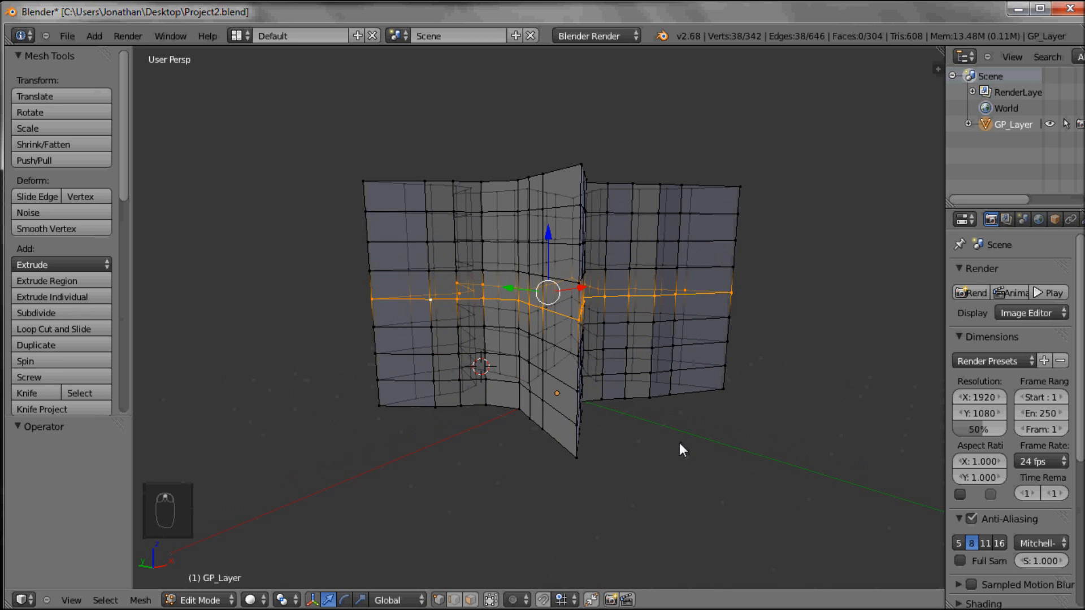
{"action": "middle_click_drag", "start_coordinate": [629, 410], "coordinate": [599, 417]}
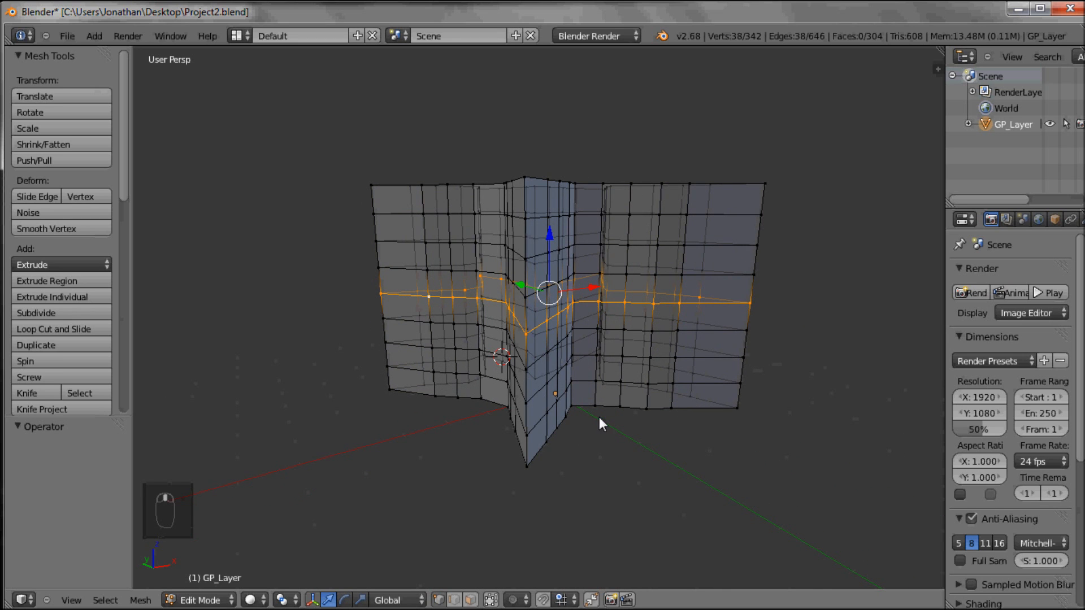
{"action": "left_click", "coordinate": [515, 603]}
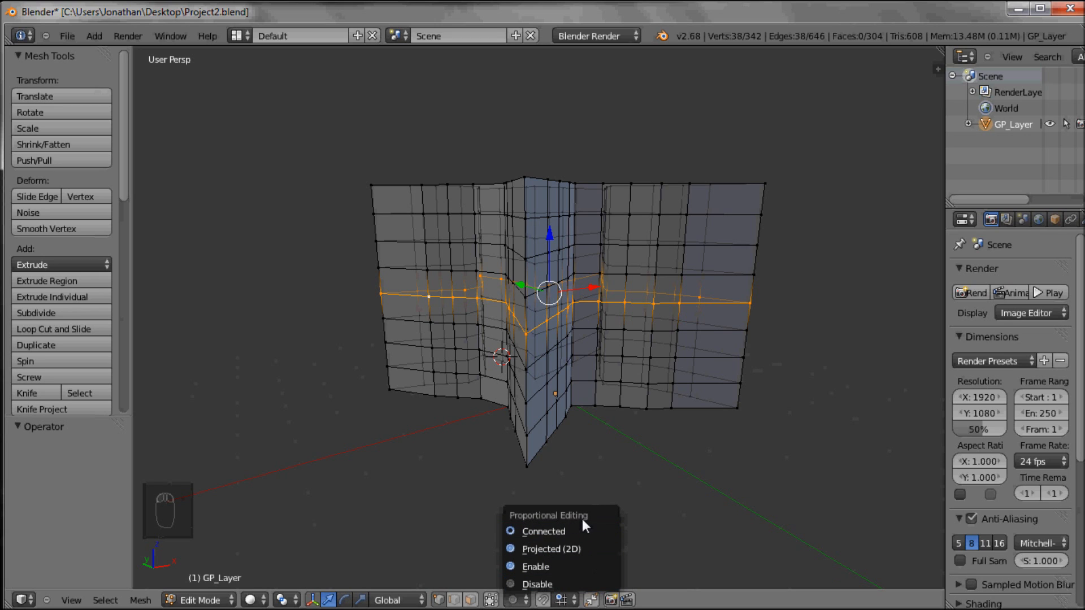
{"action": "left_click", "coordinate": [530, 566]}
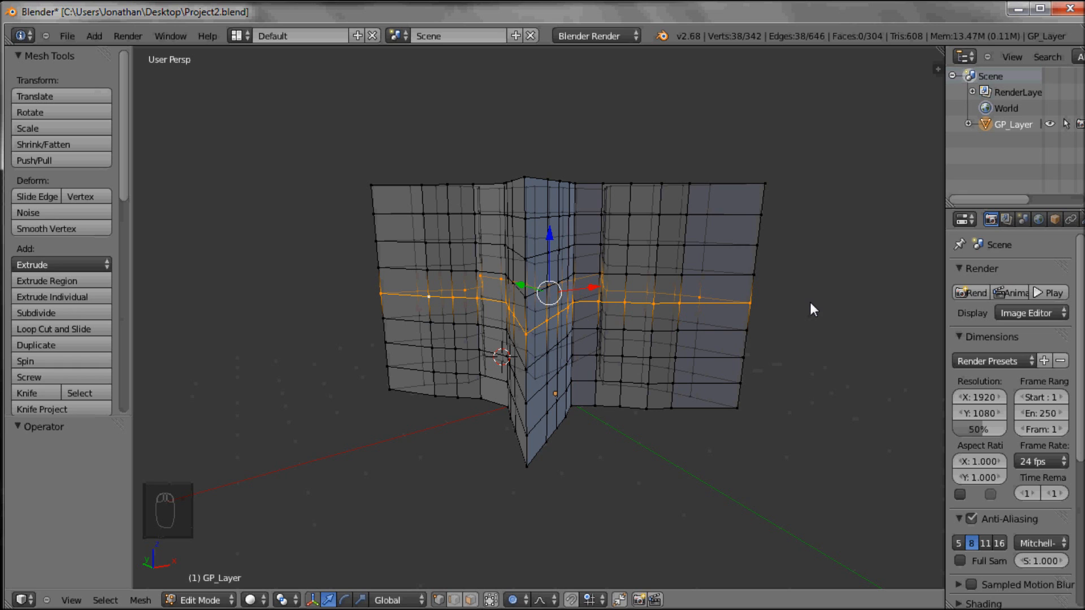
Scale the mid-height loop by about 1.37 with smooth falloff, widening the proportional influence so the star's walls bulge over their full height.
{"action": "key", "text": "s"}
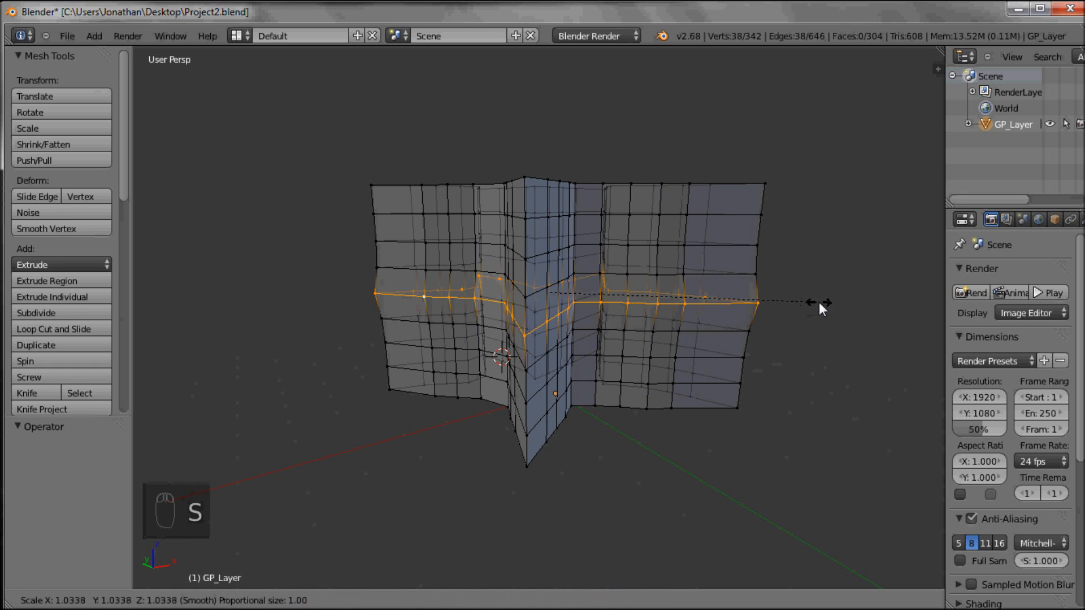
{"action": "scroll", "coordinate": [833, 302], "scroll_direction": "down", "scroll_amount": 6}
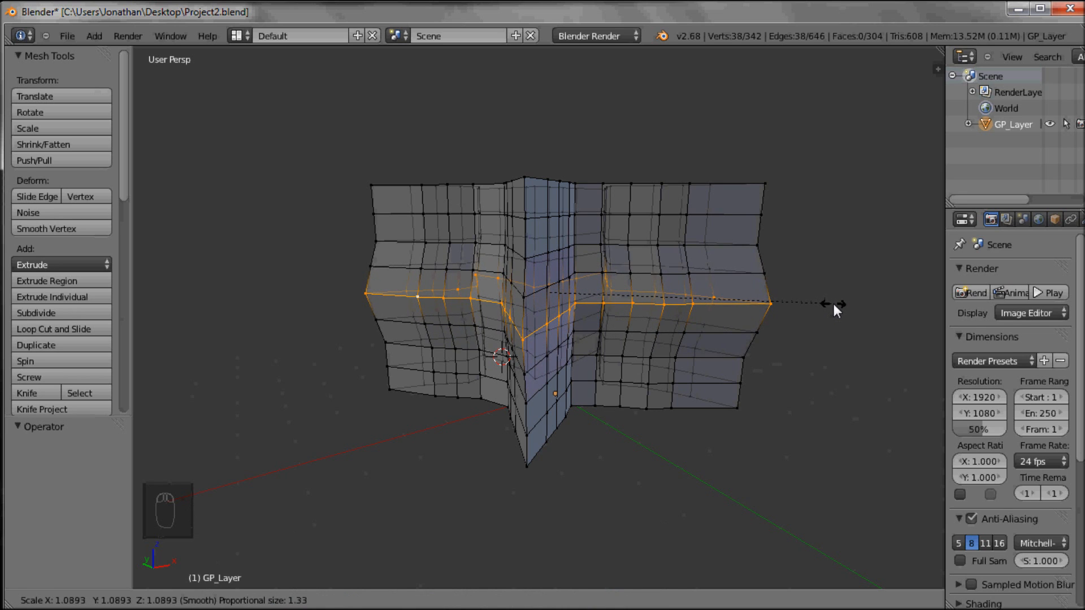
{"action": "scroll", "coordinate": [835, 304], "scroll_direction": "down", "scroll_amount": 8}
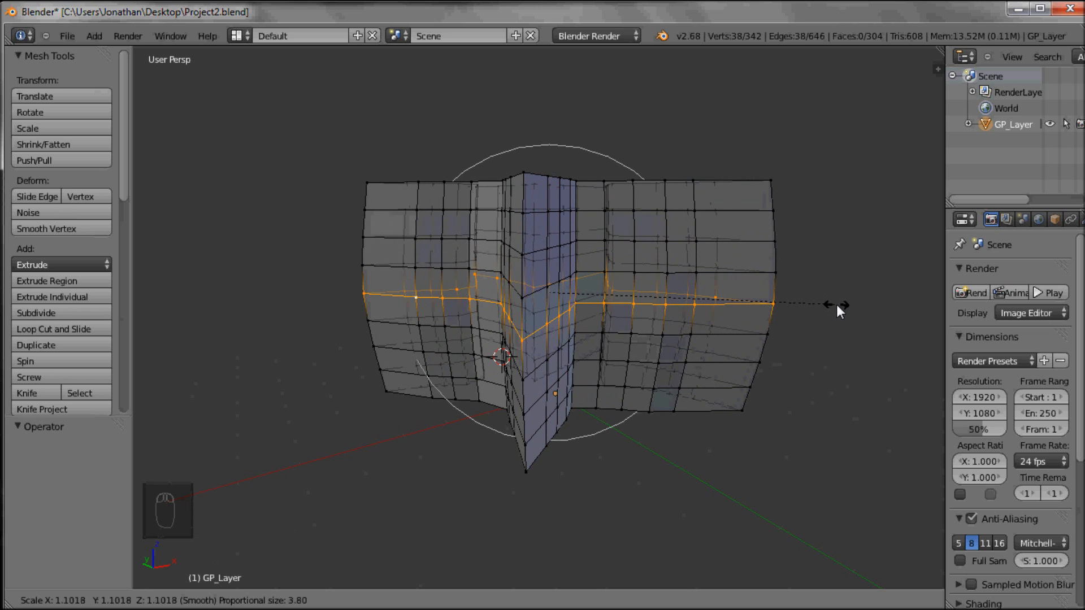
{"action": "scroll", "coordinate": [838, 305], "scroll_direction": "up", "scroll_amount": 1}
{"action": "scroll", "coordinate": [838, 307], "scroll_direction": "down", "scroll_amount": 2}
{"action": "scroll", "coordinate": [839, 307], "scroll_direction": "up", "scroll_amount": 7}
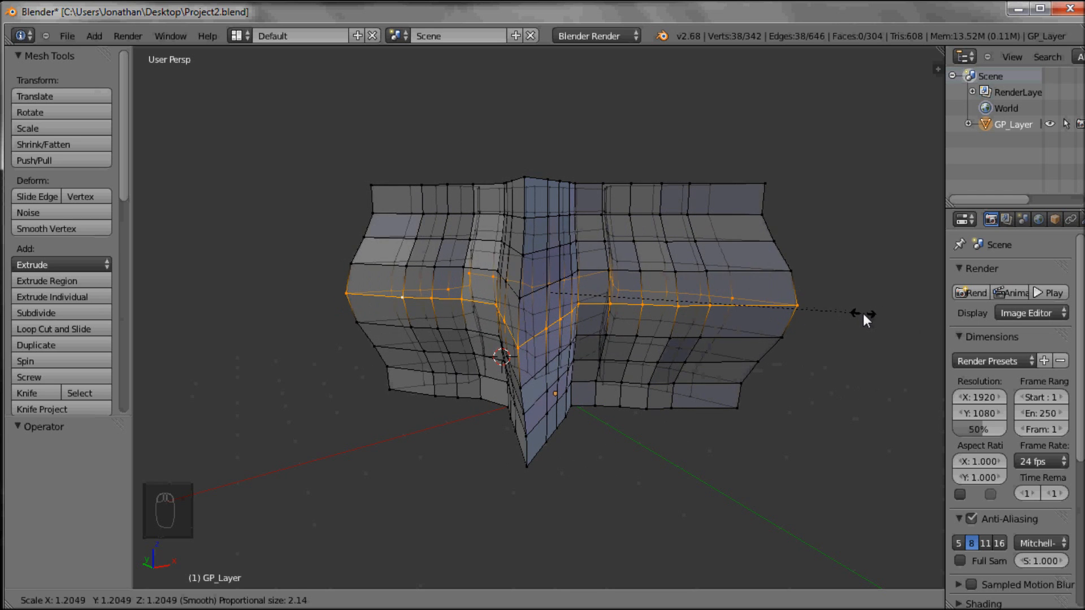
{"action": "scroll", "coordinate": [842, 314], "scroll_direction": "up", "scroll_amount": 7}
{"action": "scroll", "coordinate": [842, 313], "scroll_direction": "up", "scroll_amount": 6}
{"action": "scroll", "coordinate": [865, 314], "scroll_direction": "down", "scroll_amount": 4}
{"action": "scroll", "coordinate": [841, 311], "scroll_direction": "down", "scroll_amount": 13}
{"action": "scroll", "coordinate": [842, 312], "scroll_direction": "down", "scroll_amount": 3}
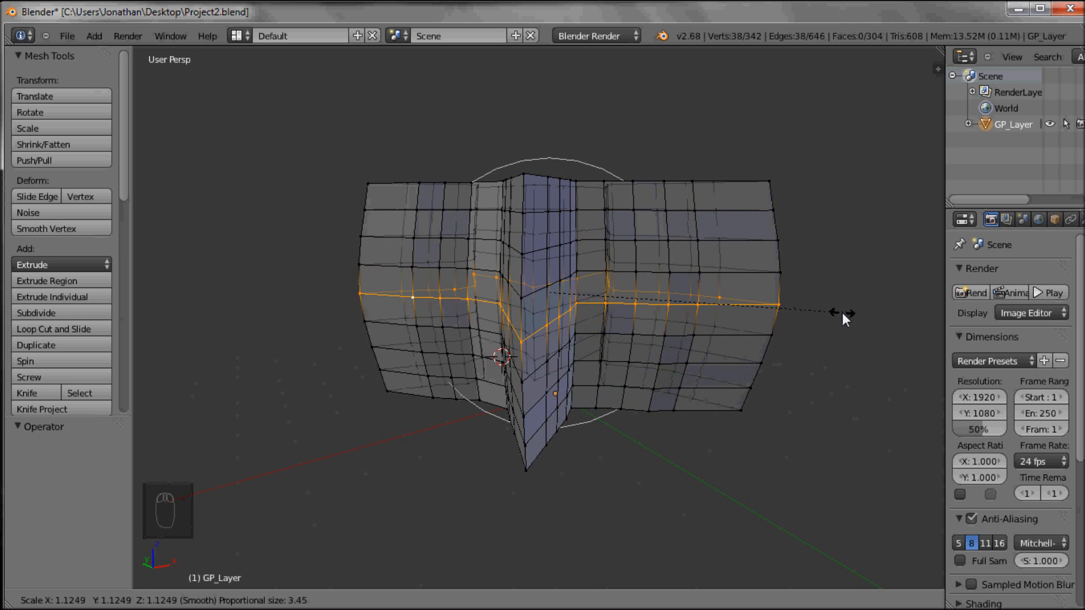
{"action": "left_click", "coordinate": [905, 337]}
{"action": "middle_click_drag", "start_coordinate": [724, 274], "coordinate": [739, 291]}
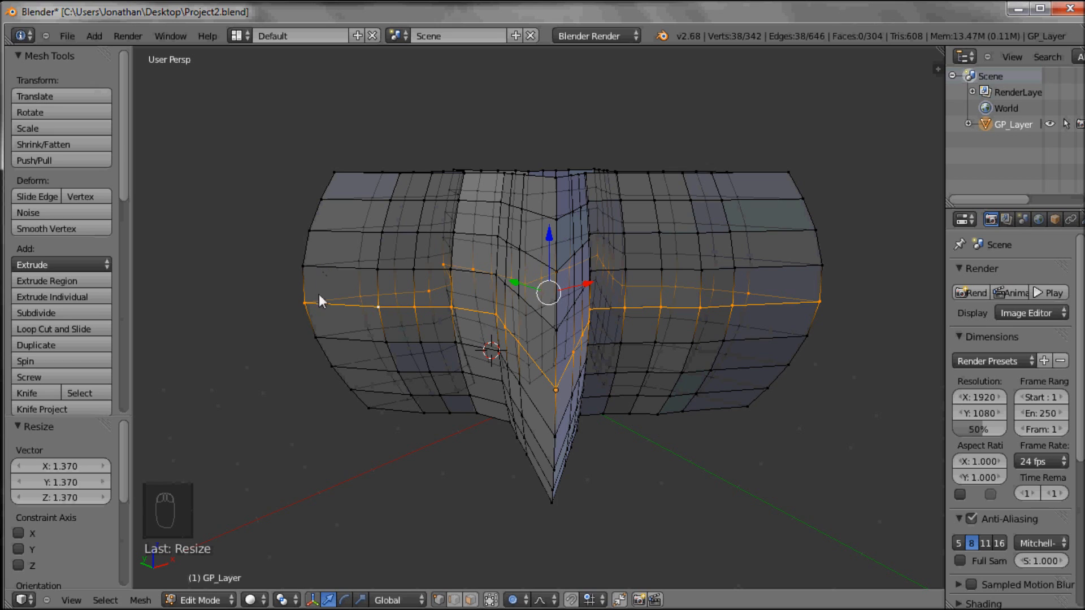
Deselect everything, try moving one upper star-tip vertex outward proportionally by about -0.92 in X, 0.85 in Y and 0.12 in Z, and undo the move.
{"action": "key", "text": "a"}
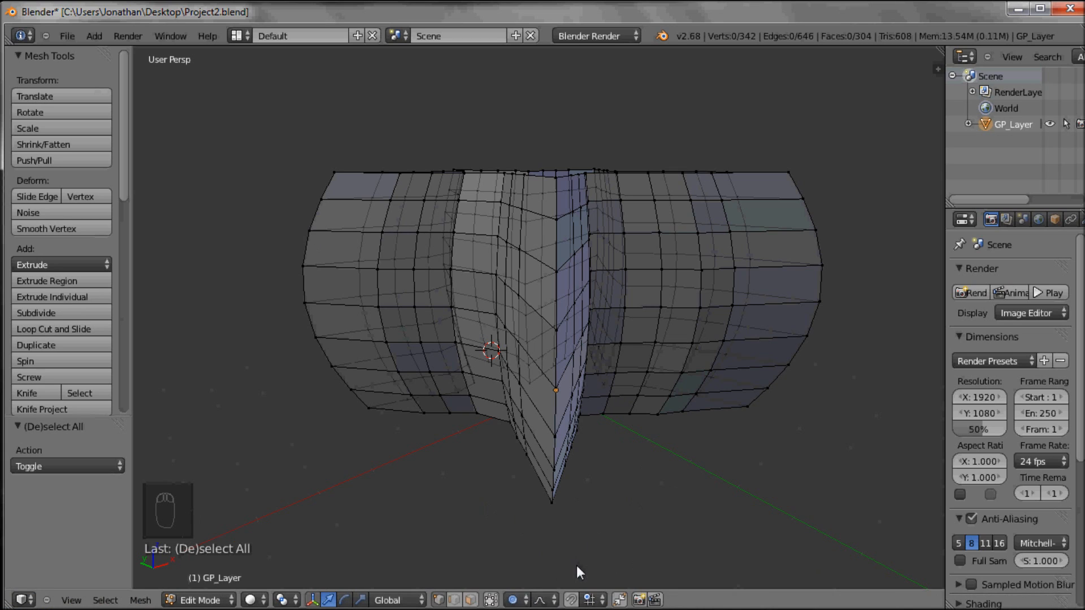
{"action": "right_click", "coordinate": [311, 230]}
{"action": "key", "text": "g"}
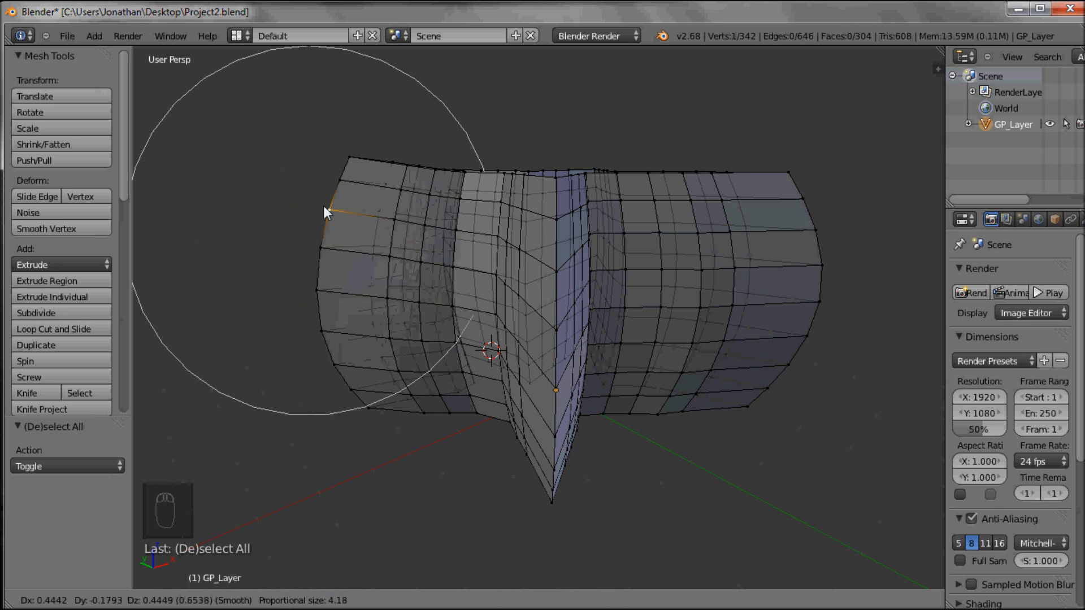
{"action": "scroll", "coordinate": [333, 239], "scroll_direction": "up", "scroll_amount": 4}
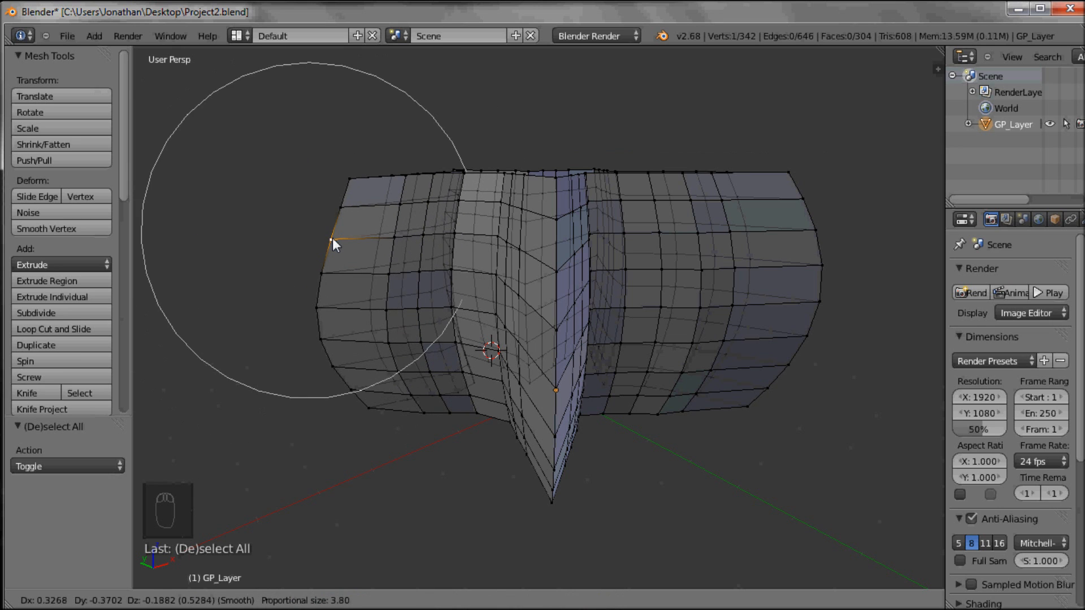
{"action": "scroll", "coordinate": [332, 238], "scroll_direction": "up", "scroll_amount": 6}
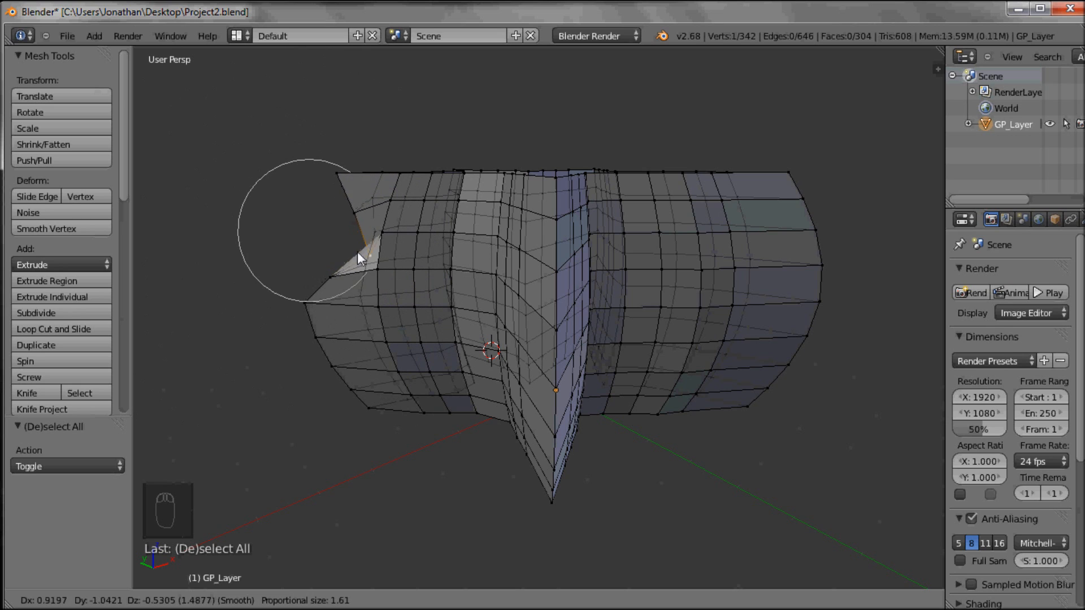
{"action": "scroll", "coordinate": [354, 252], "scroll_direction": "up", "scroll_amount": 6}
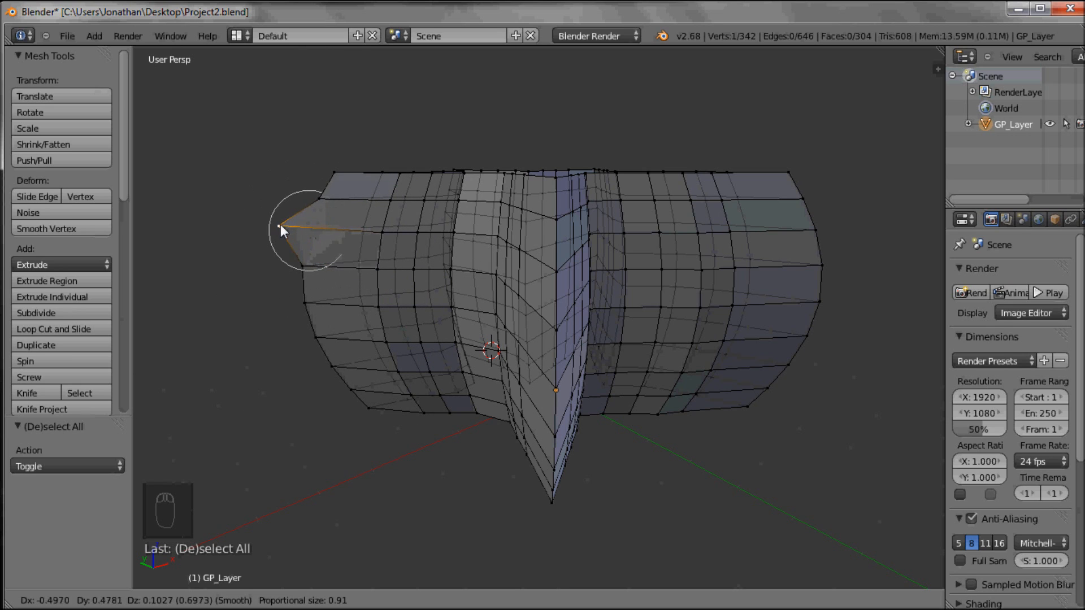
{"action": "scroll", "coordinate": [302, 227], "scroll_direction": "down", "scroll_amount": 12}
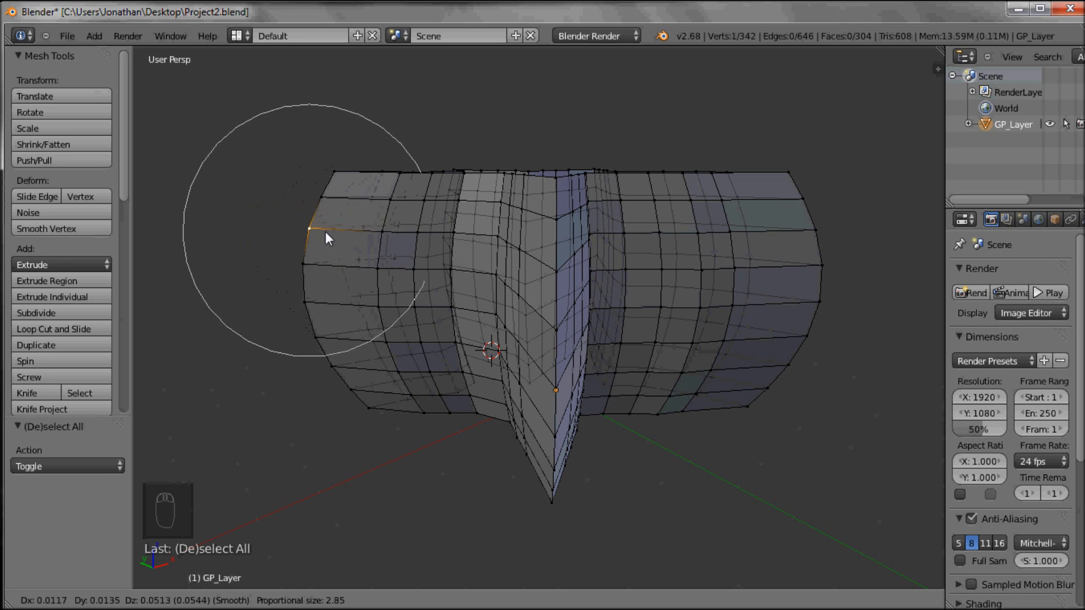
{"action": "scroll", "coordinate": [284, 219], "scroll_direction": "down", "scroll_amount": 4}
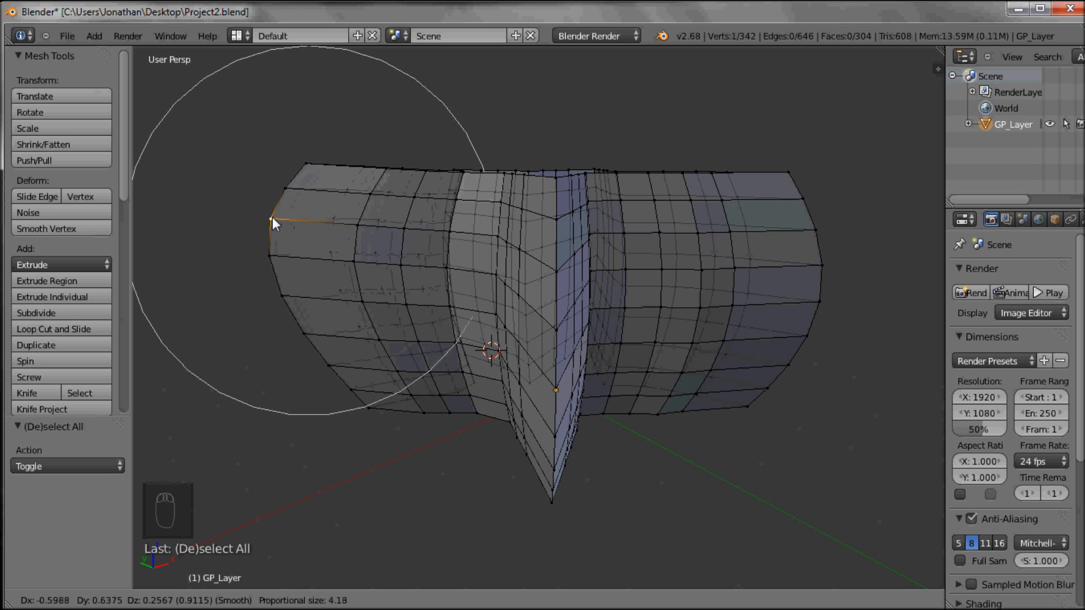
{"action": "scroll", "coordinate": [249, 216], "scroll_direction": "up", "scroll_amount": 5}
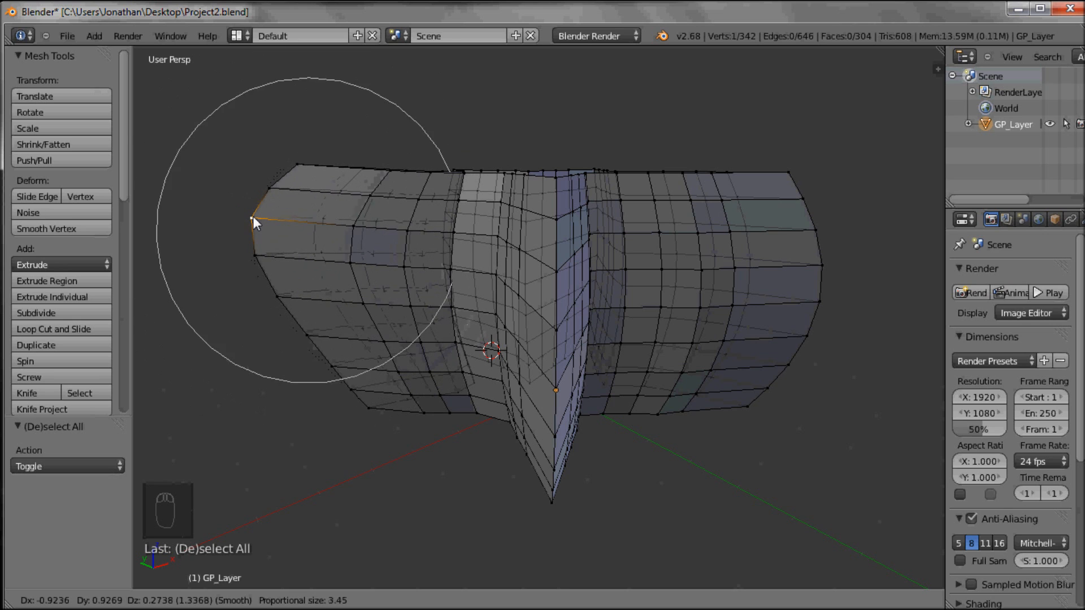
{"action": "left_click", "coordinate": [255, 223]}
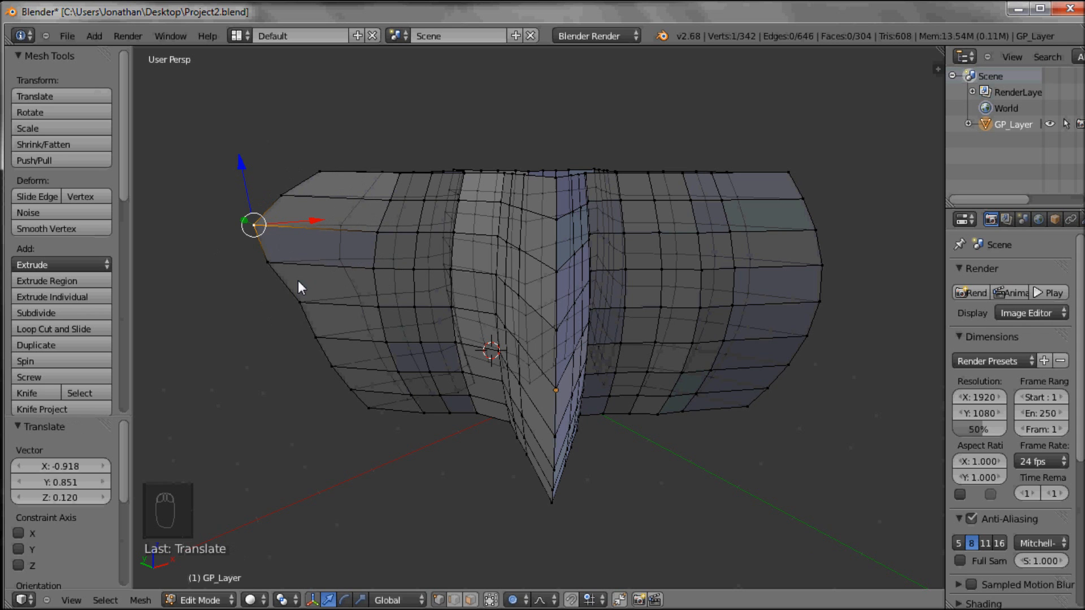
{"action": "key", "text": "ctrl+z"}
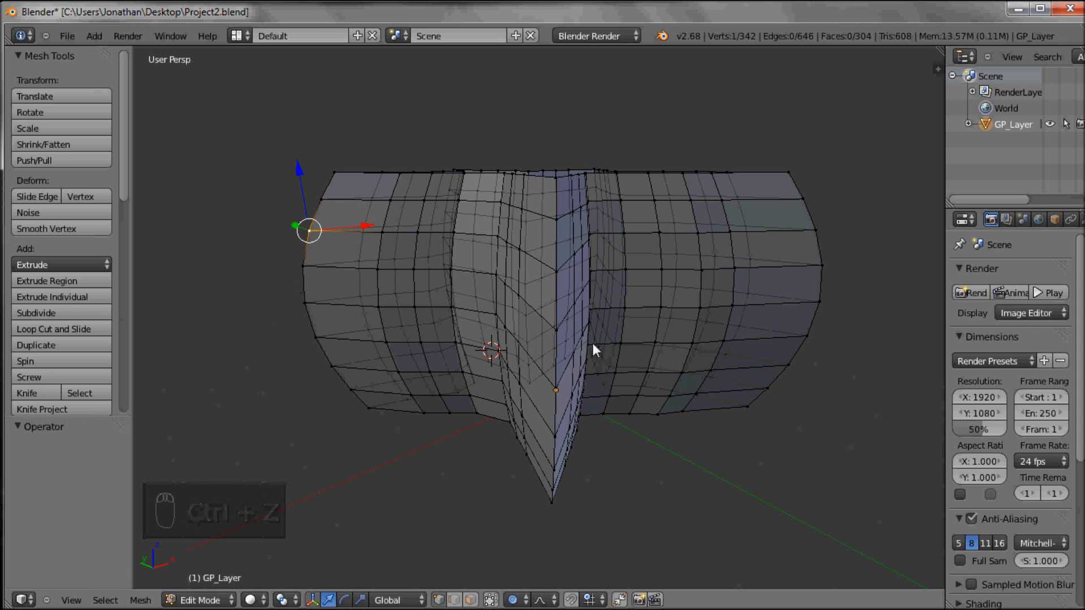
Leave Edit Mode for Object Mode and inspect the bulged star from another side.
{"action": "middle_click_drag", "start_coordinate": [612, 348], "coordinate": [551, 342]}
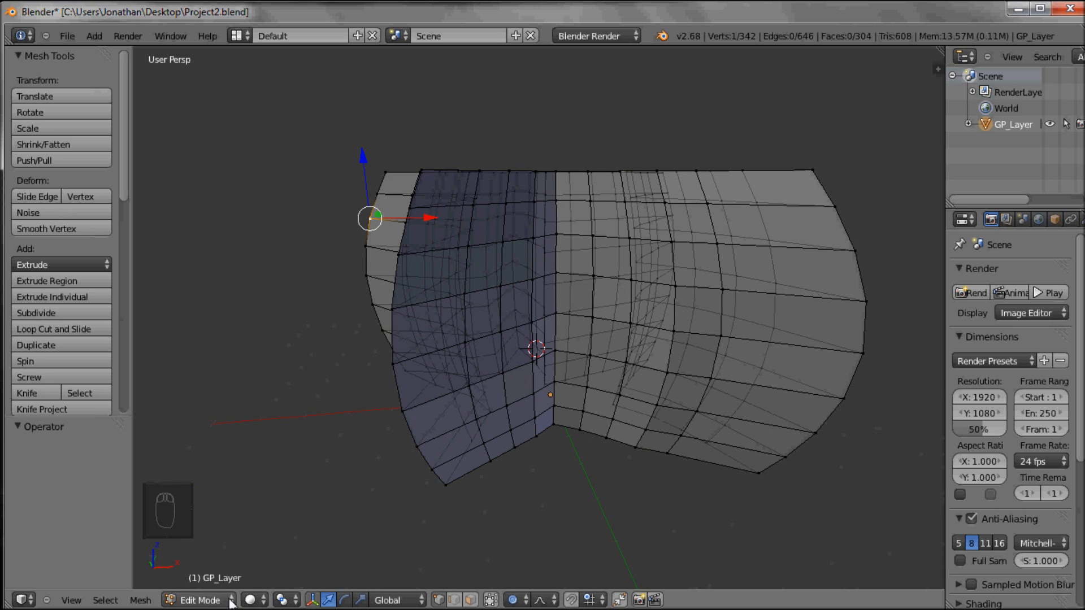
{"action": "left_click", "coordinate": [204, 600]}
{"action": "left_click", "coordinate": [208, 586]}
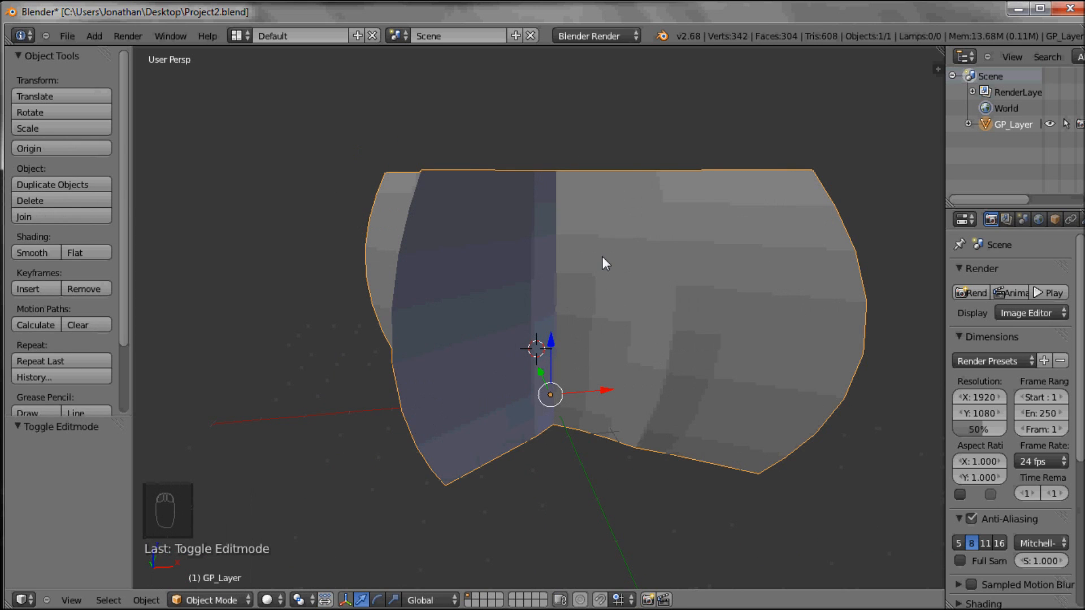
{"action": "key", "text": "Tab"}
{"action": "key", "text": "Tab"}
{"action": "middle_click_drag", "start_coordinate": [656, 273], "coordinate": [606, 299]}
Save the project to its existing file, Project2.blend.
{"action": "left_click", "coordinate": [66, 35]}
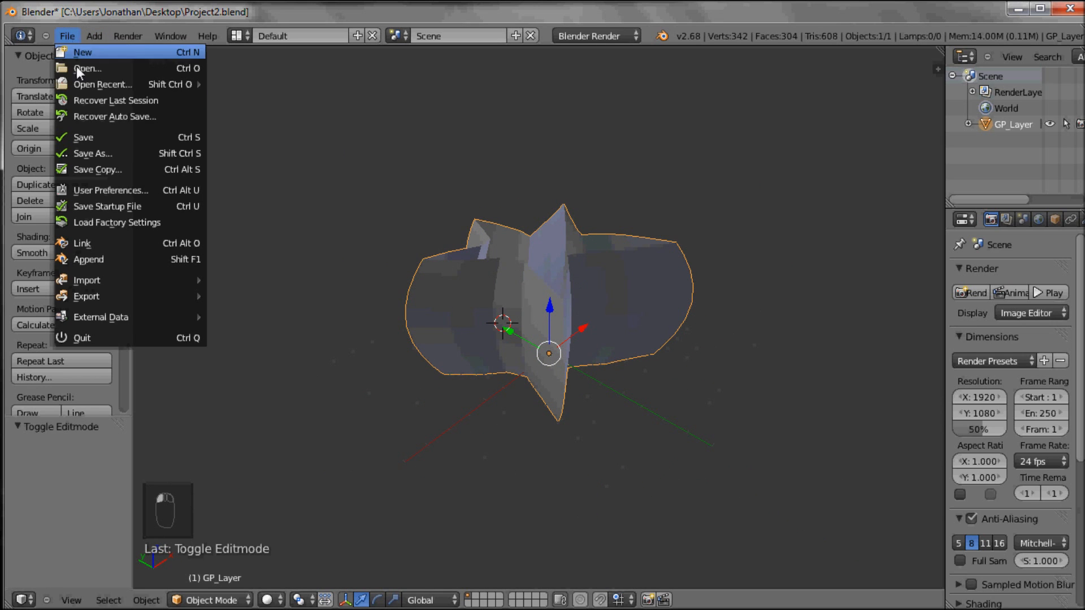
{"action": "left_click", "coordinate": [83, 135]}
{"action": "middle_click_drag", "start_coordinate": [626, 396], "coordinate": [620, 354]}
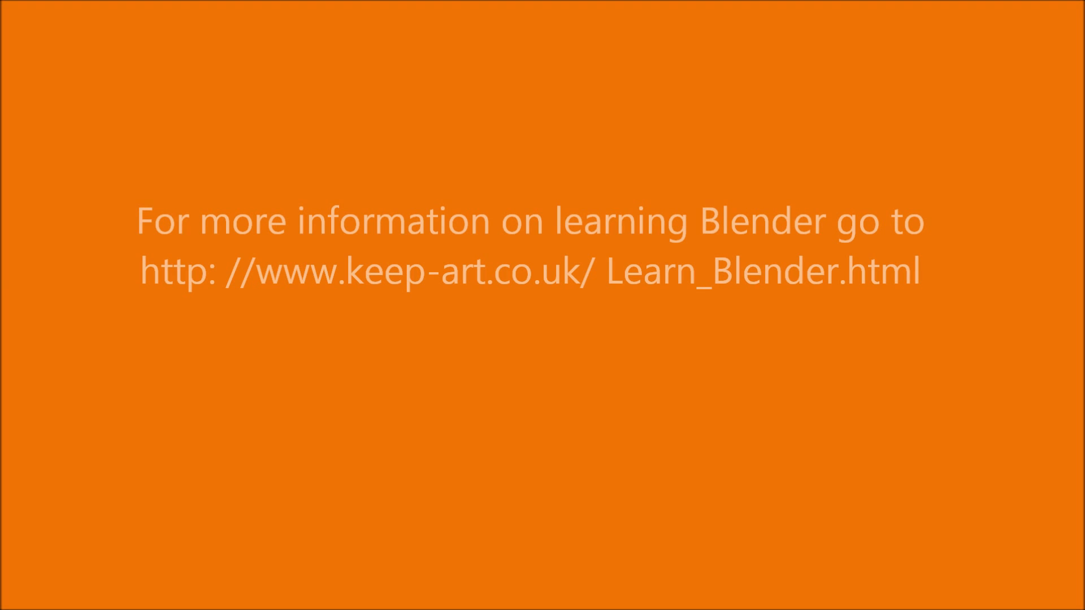